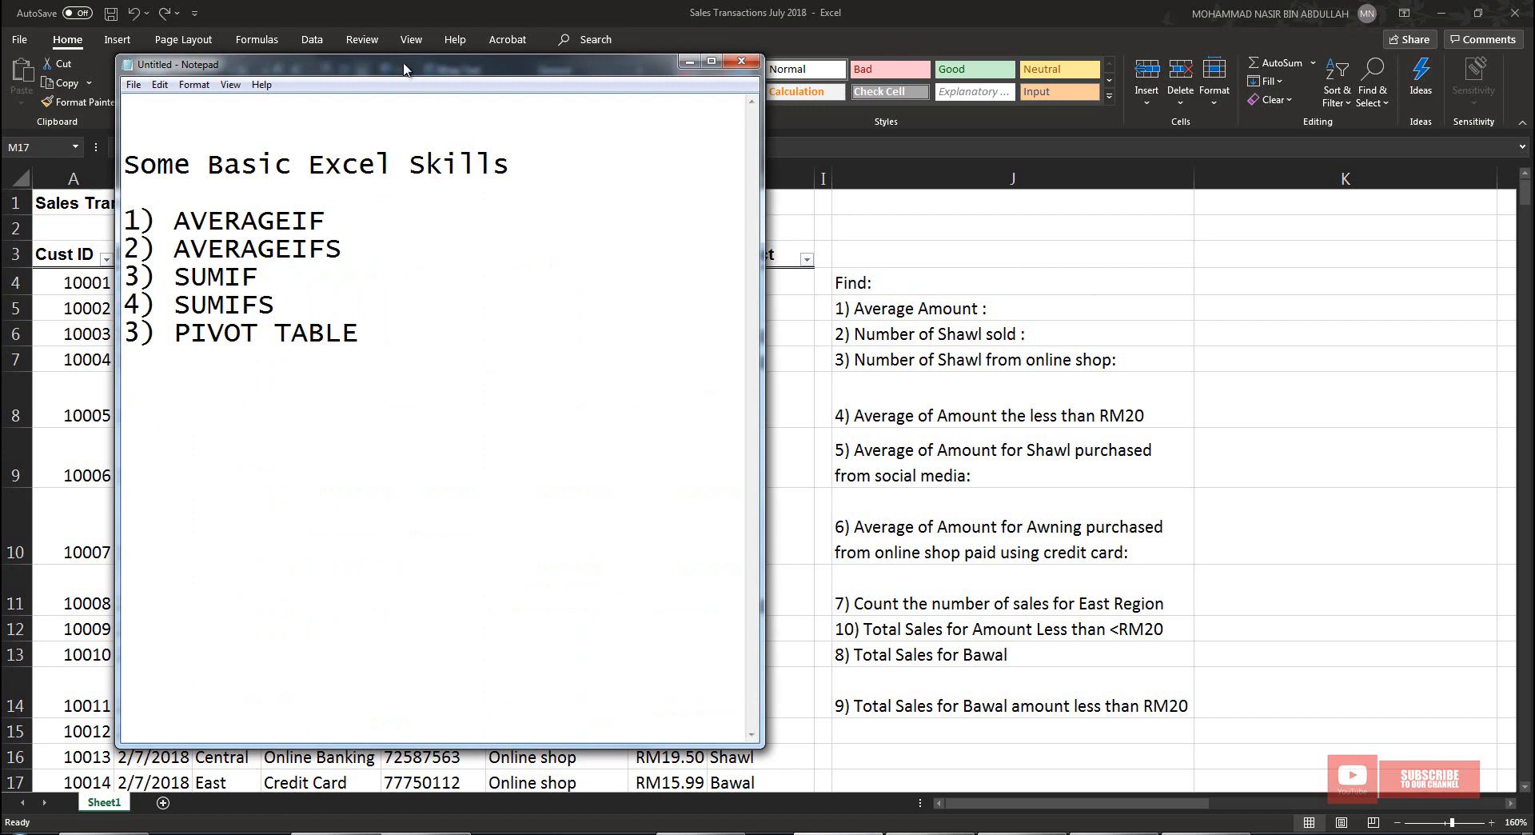
# Remove the blank lines above the heading in the Notepad skills list and switch to the Excel sales workbook
pyautogui.moveTo(403, 69); pyautogui.dragTo(562, 117)
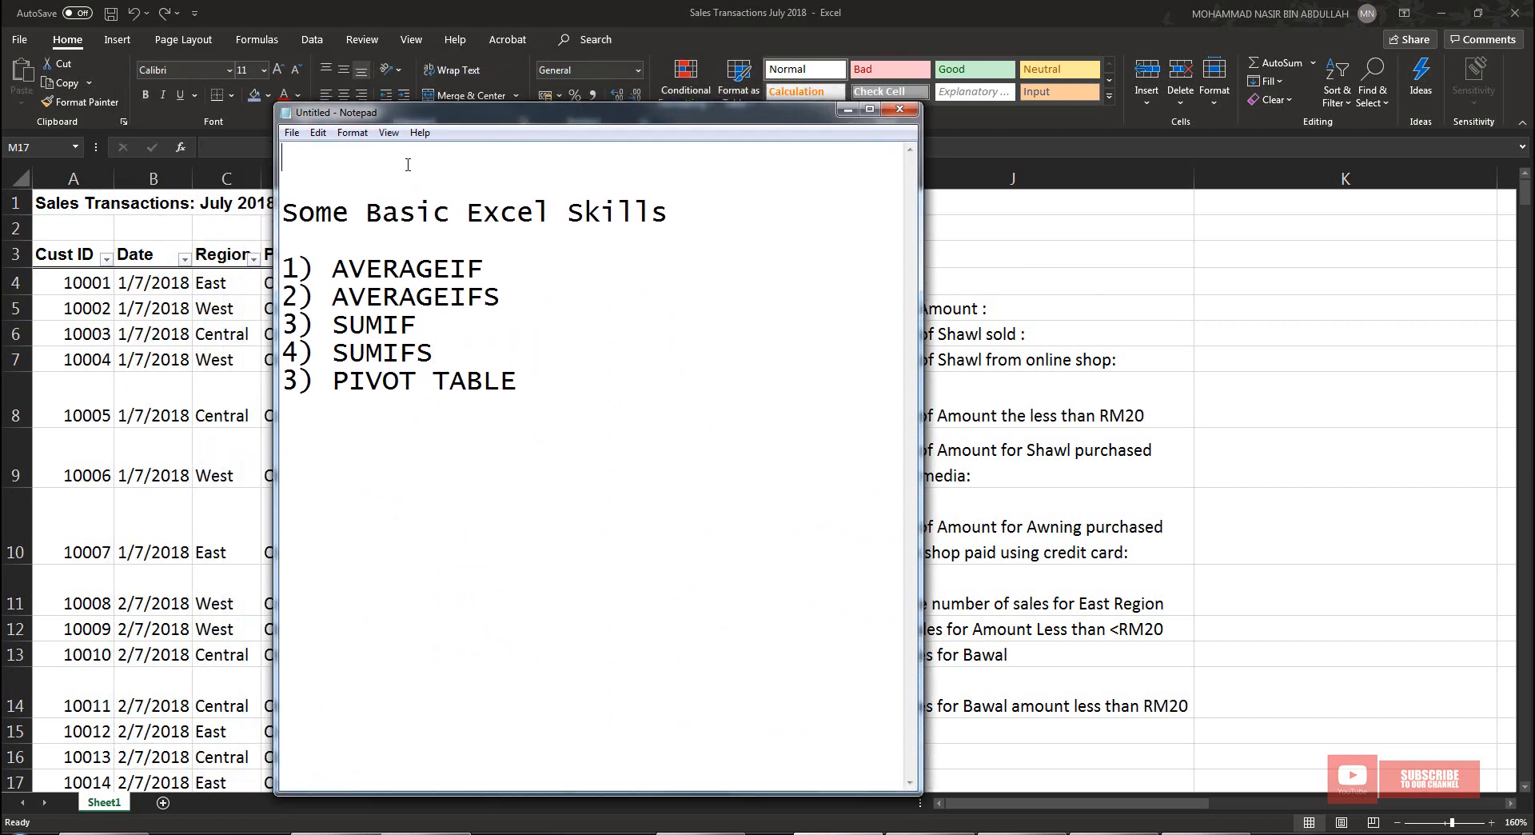
pyautogui.press('Delete')
pyautogui.press('Delete')
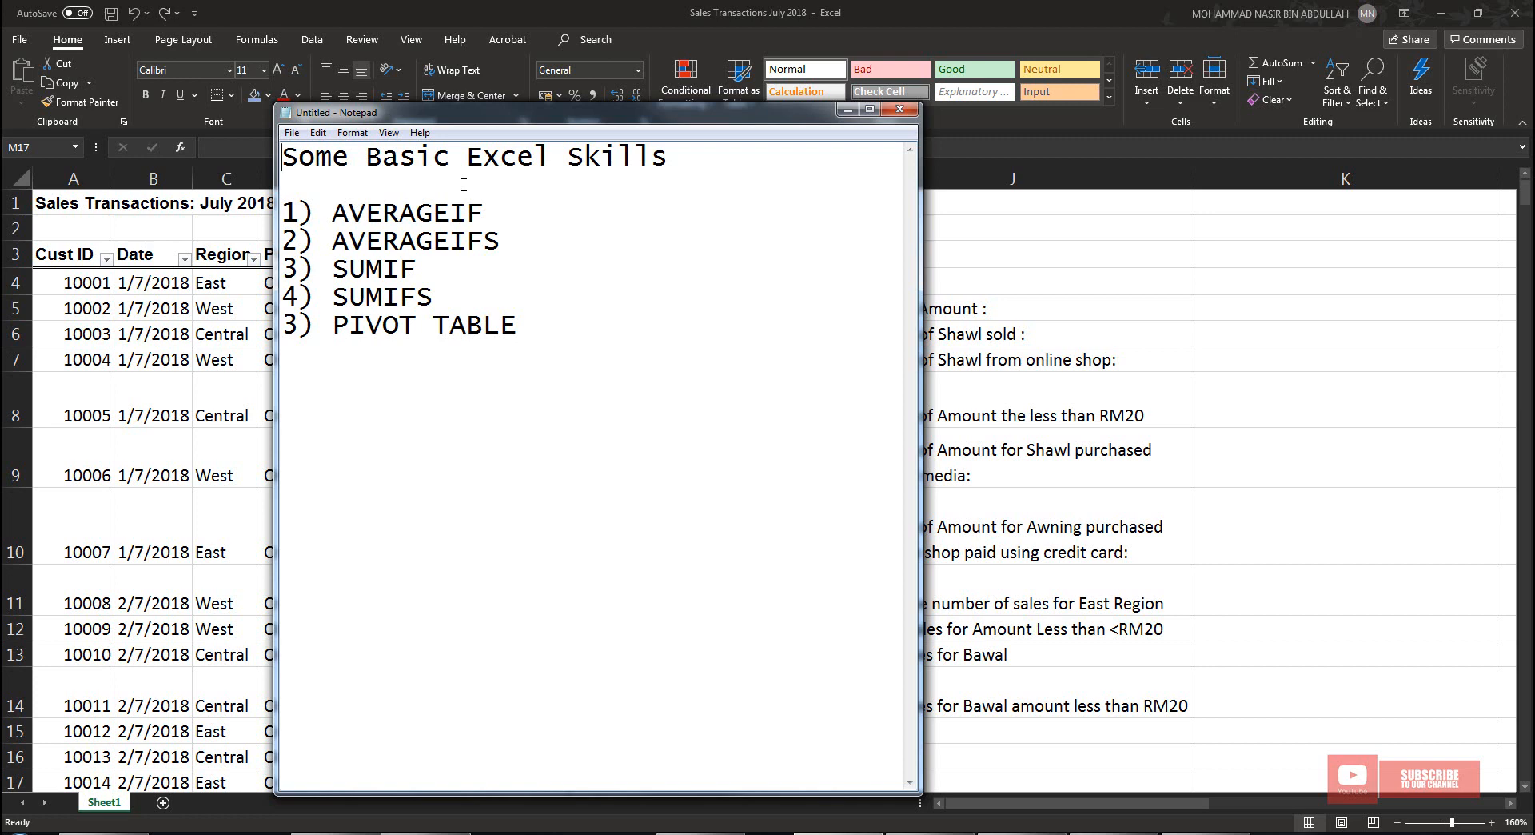
pyautogui.hotkey('alt', 'Tab')
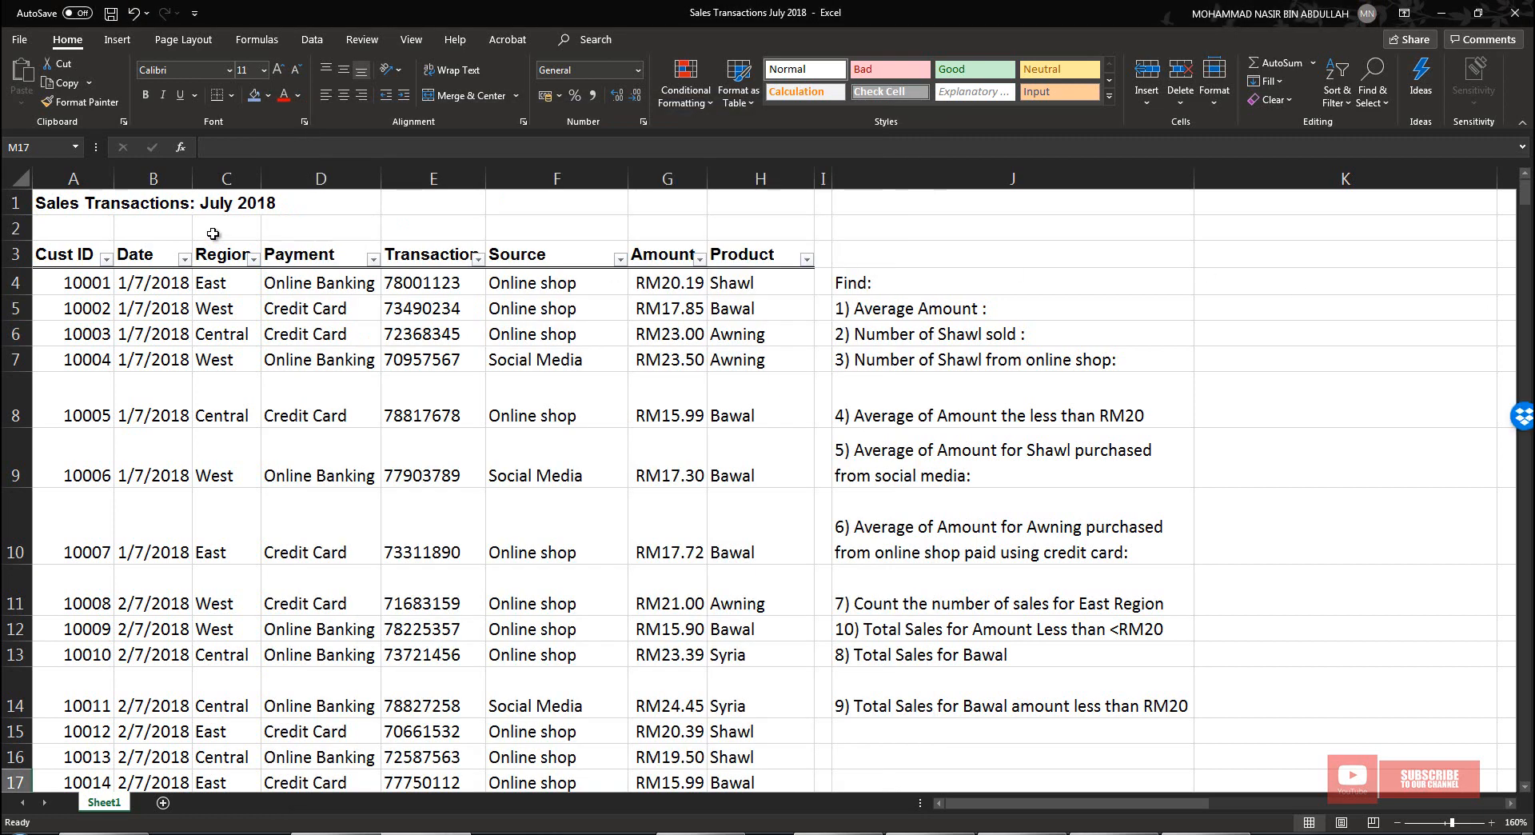
# Examine the sales table's column headers from Cust ID to Product and sample entries in the Product and Source columns
pyautogui.click(60, 255)
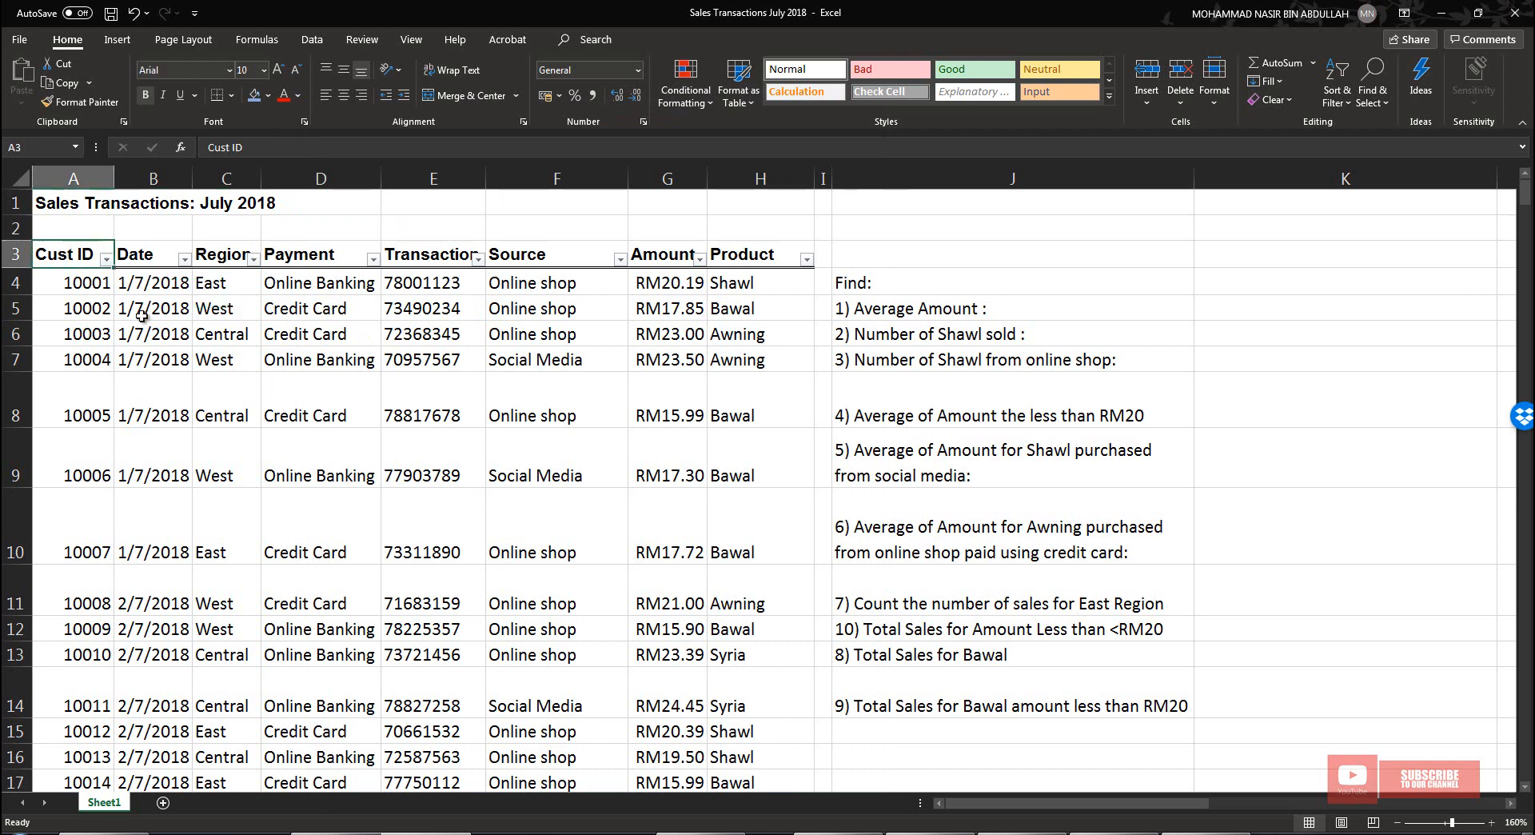
pyautogui.click(153, 254)
pyautogui.click(223, 254)
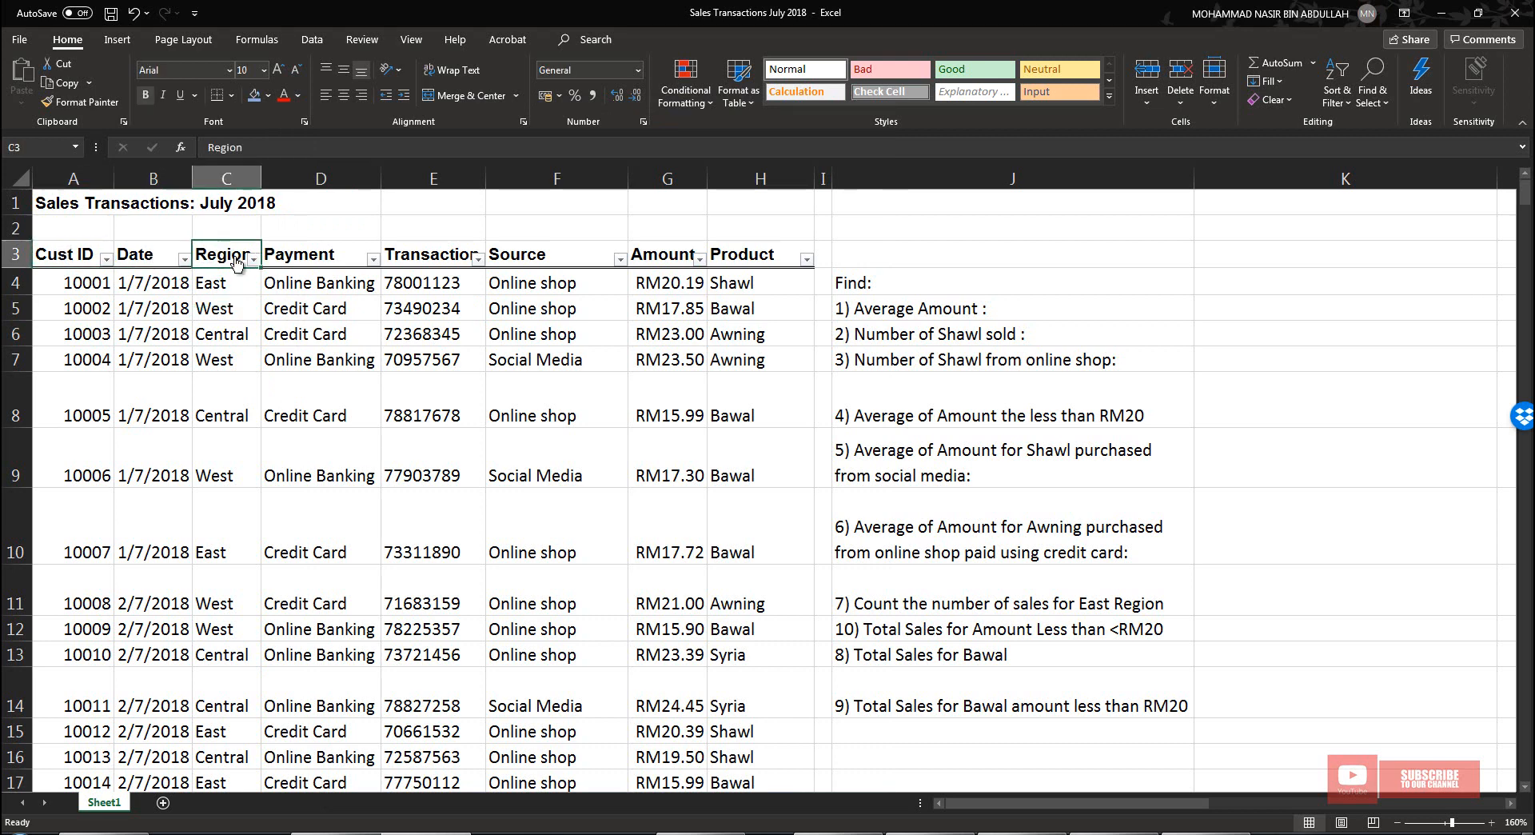
pyautogui.click(301, 254)
pyautogui.click(400, 254)
pyautogui.click(524, 254)
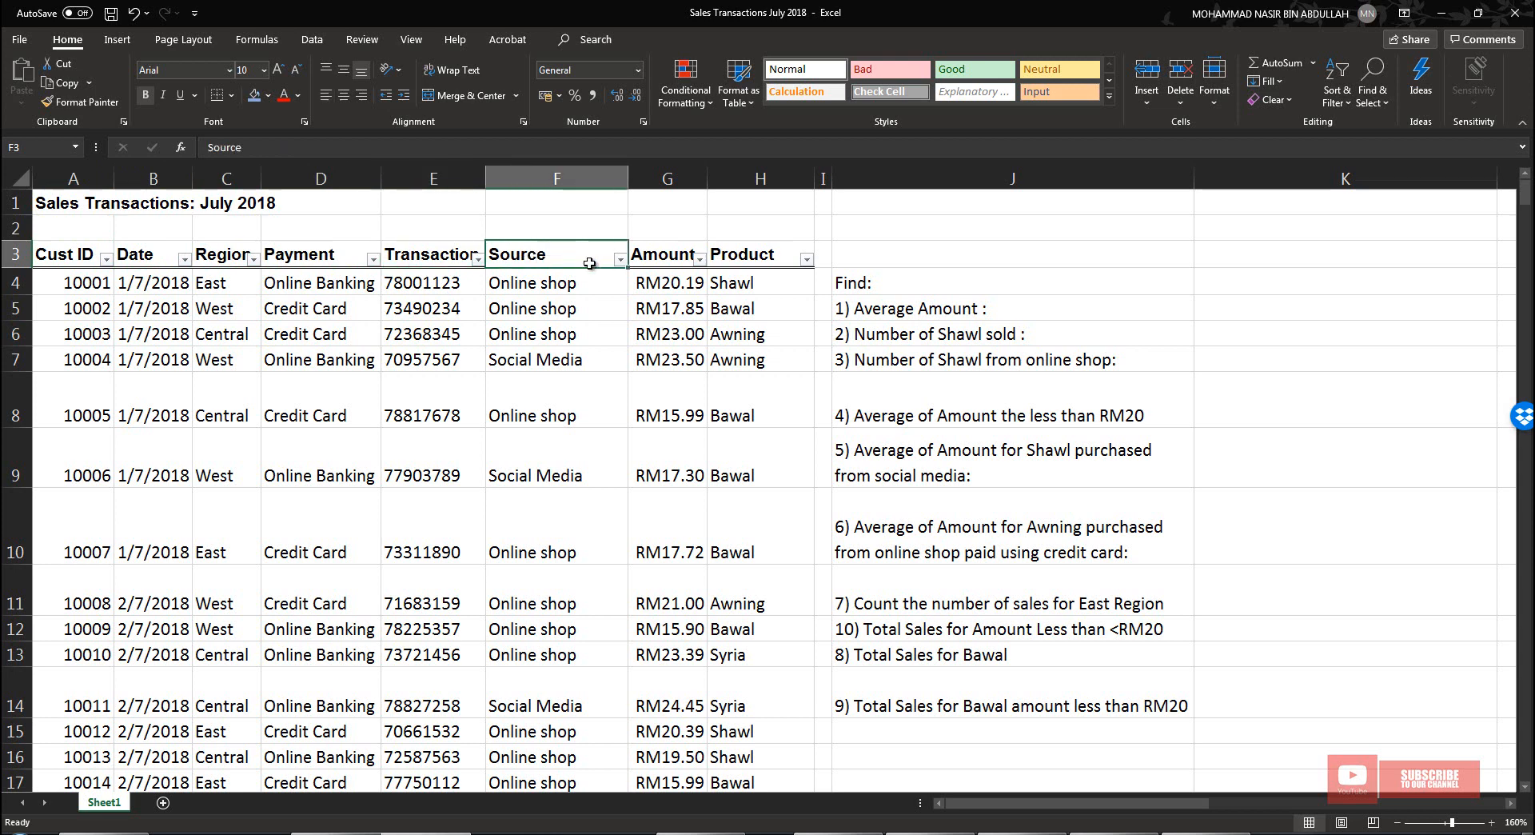
pyautogui.click(656, 255)
pyautogui.click(736, 256)
pyautogui.click(760, 417)
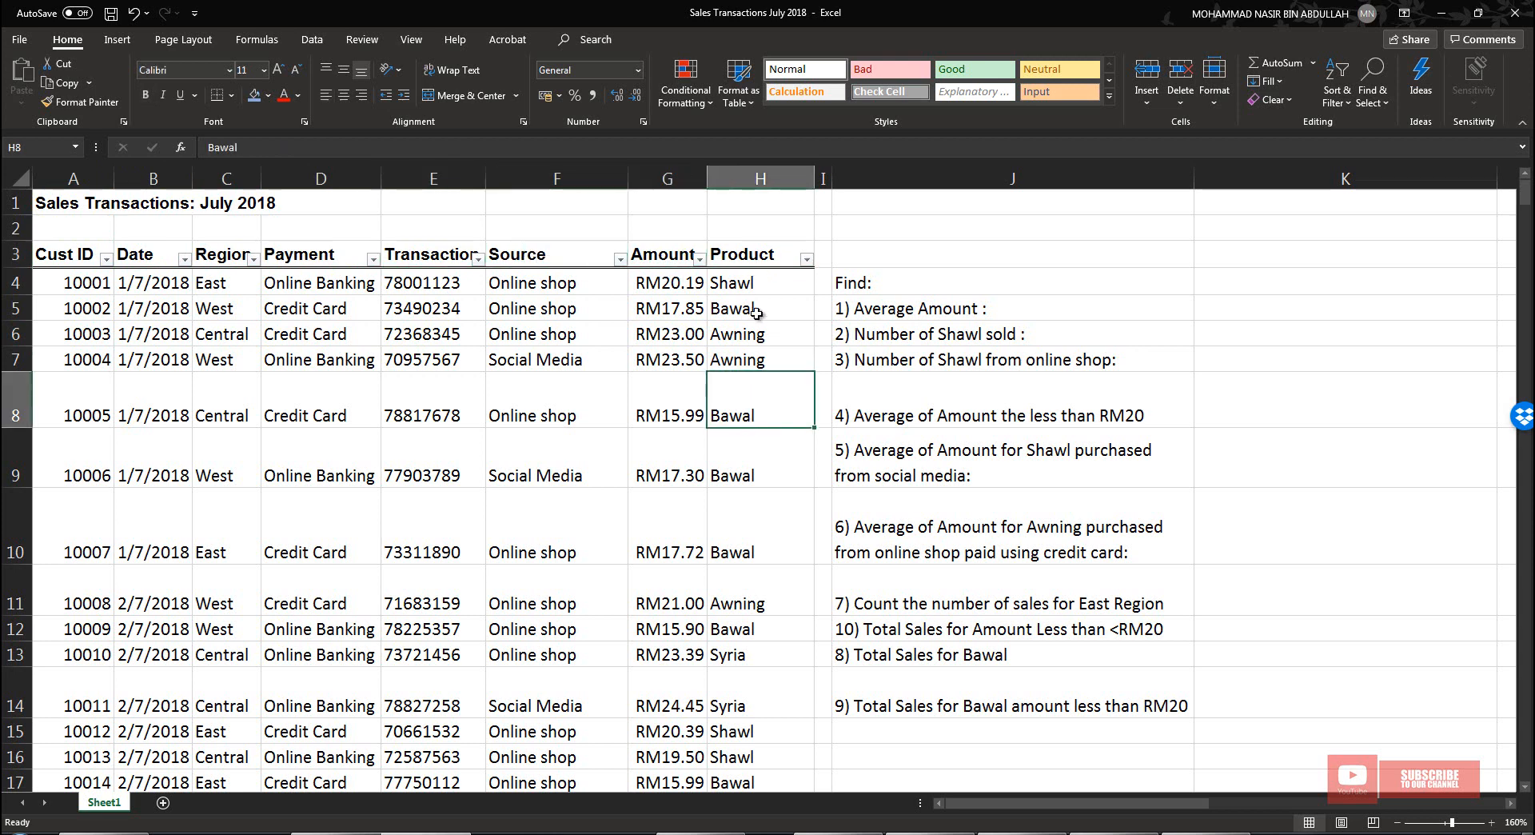
pyautogui.click(761, 284)
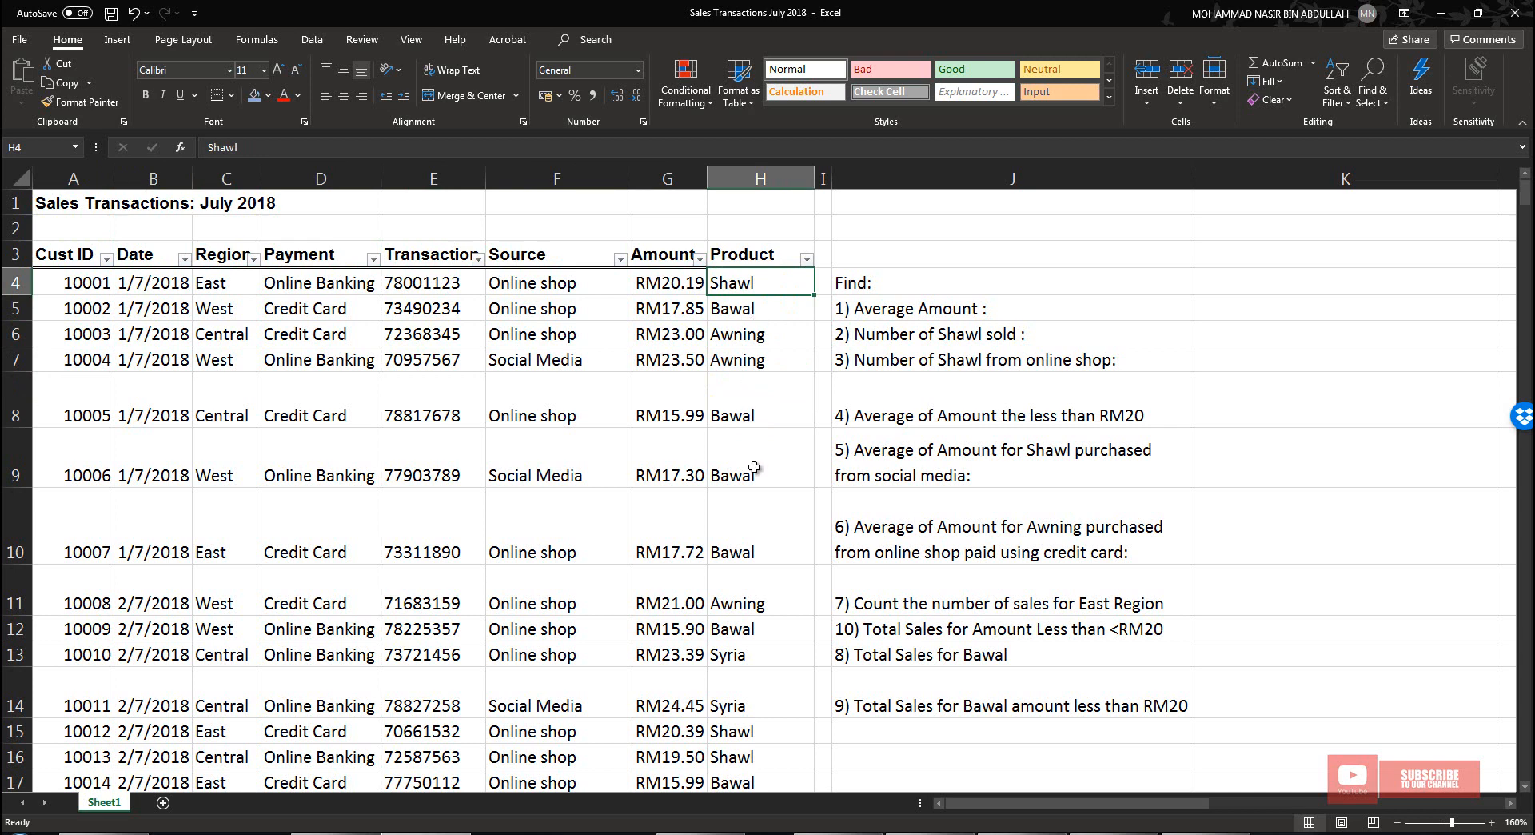
pyautogui.click(535, 284)
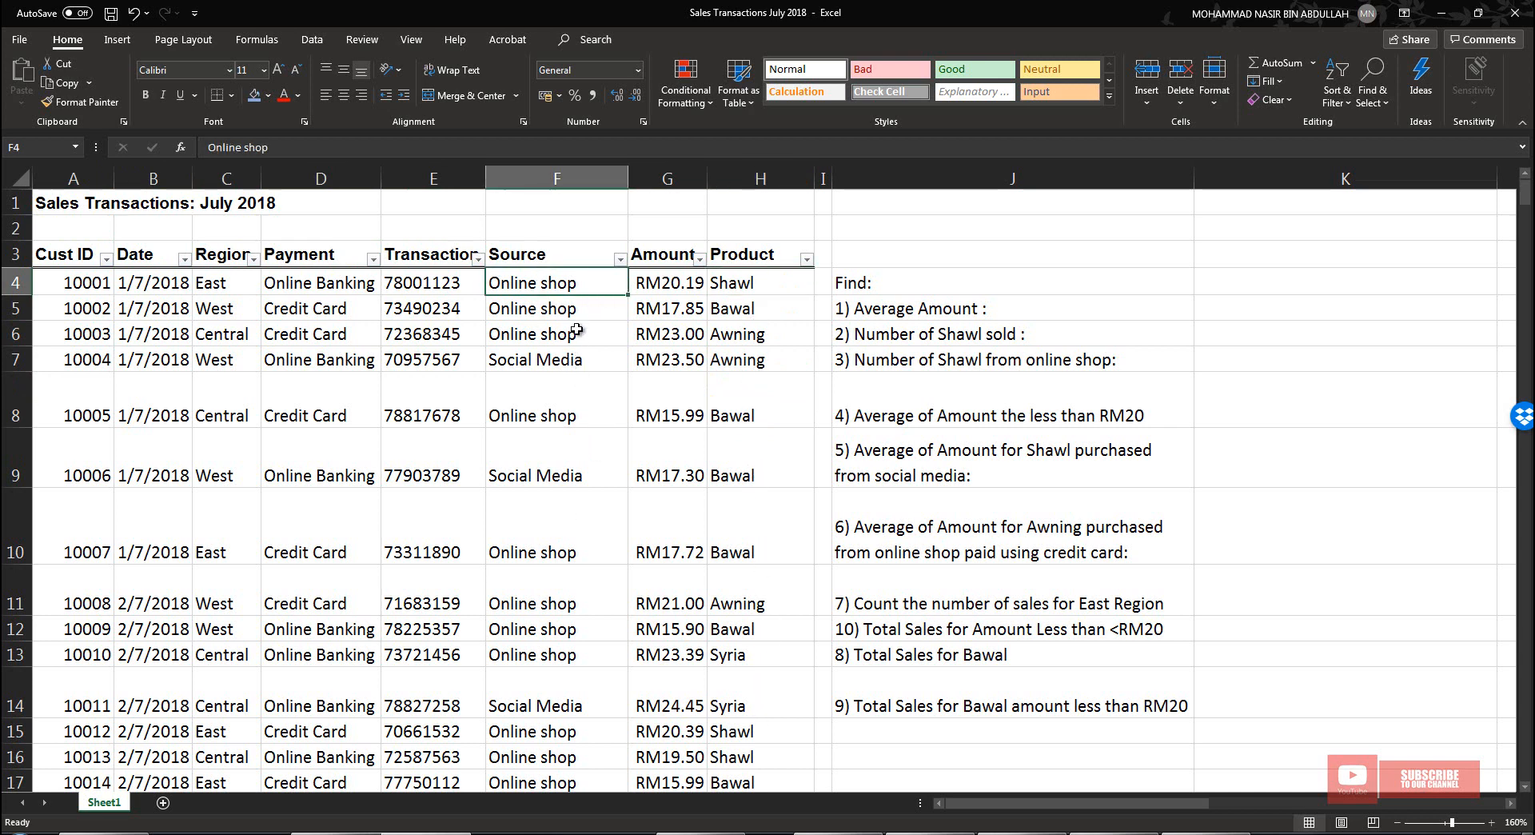
pyautogui.click(567, 364)
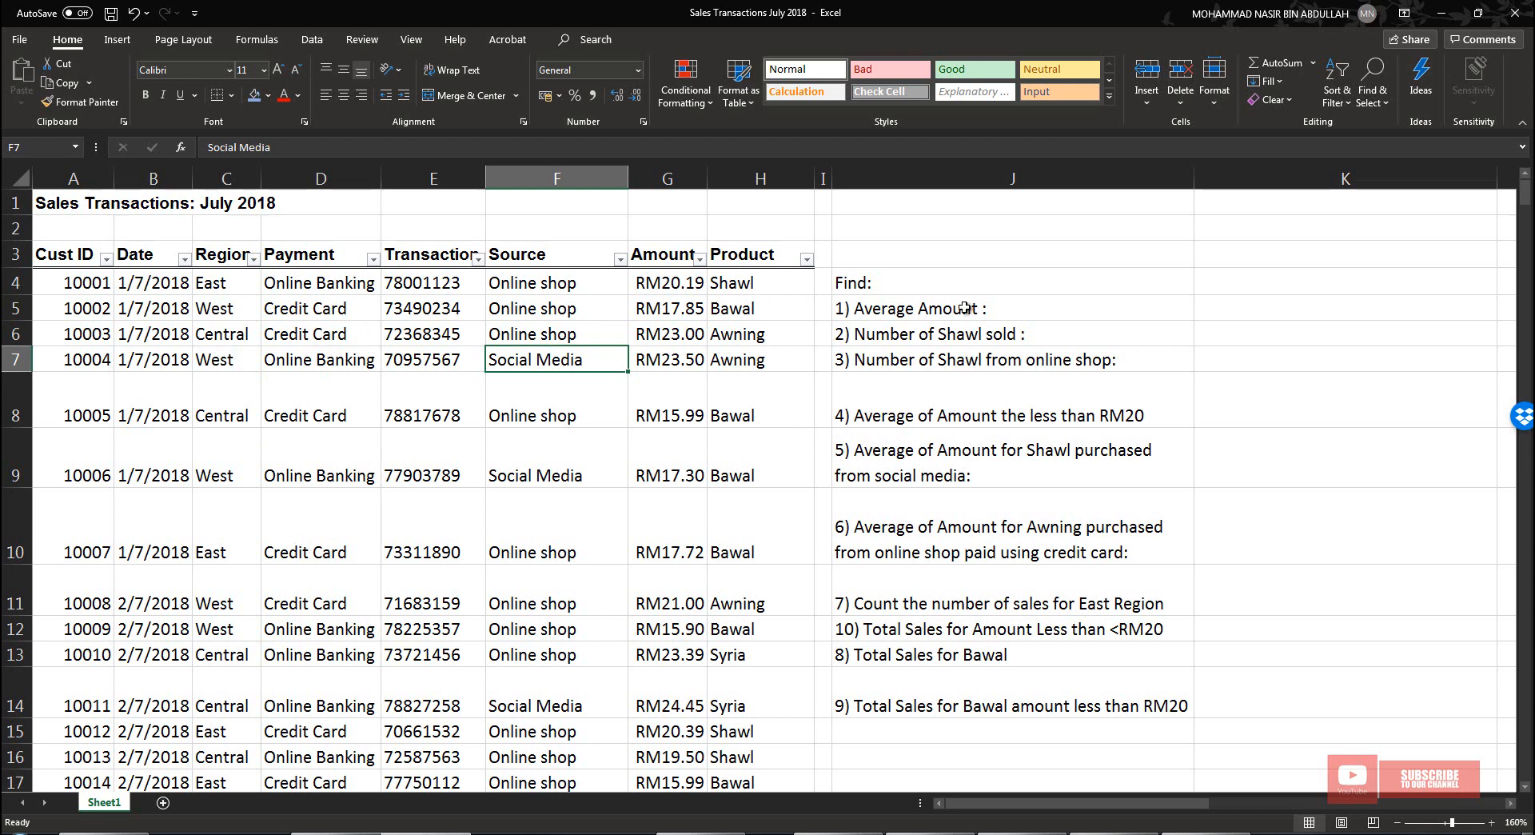
# Review the Average Amount question and select the amounts in G4:G30 to check their summary statistics
pyautogui.click(1094, 311)
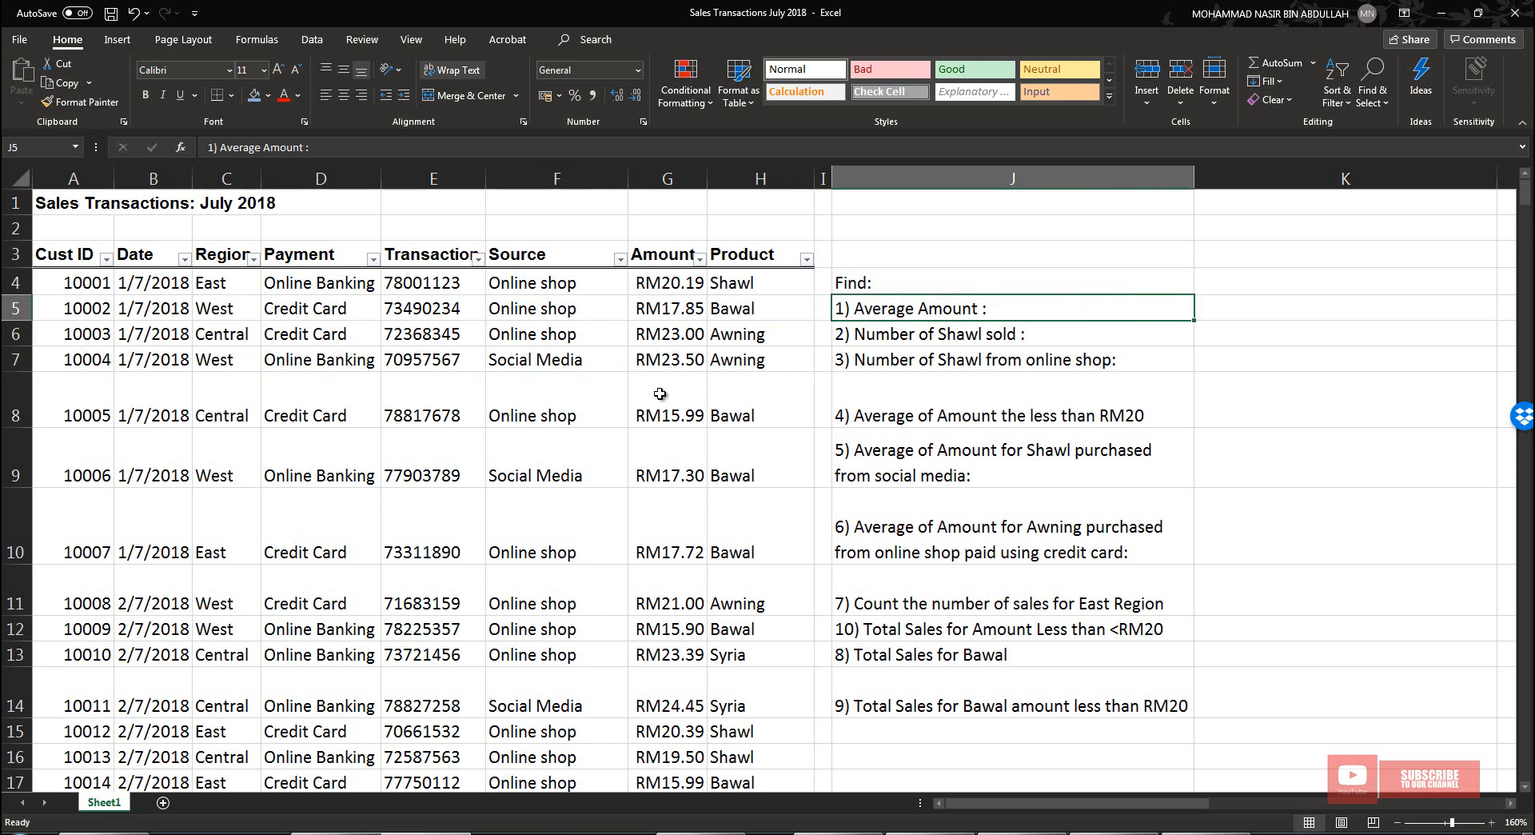
pyautogui.scroll(-5, 672, 325)
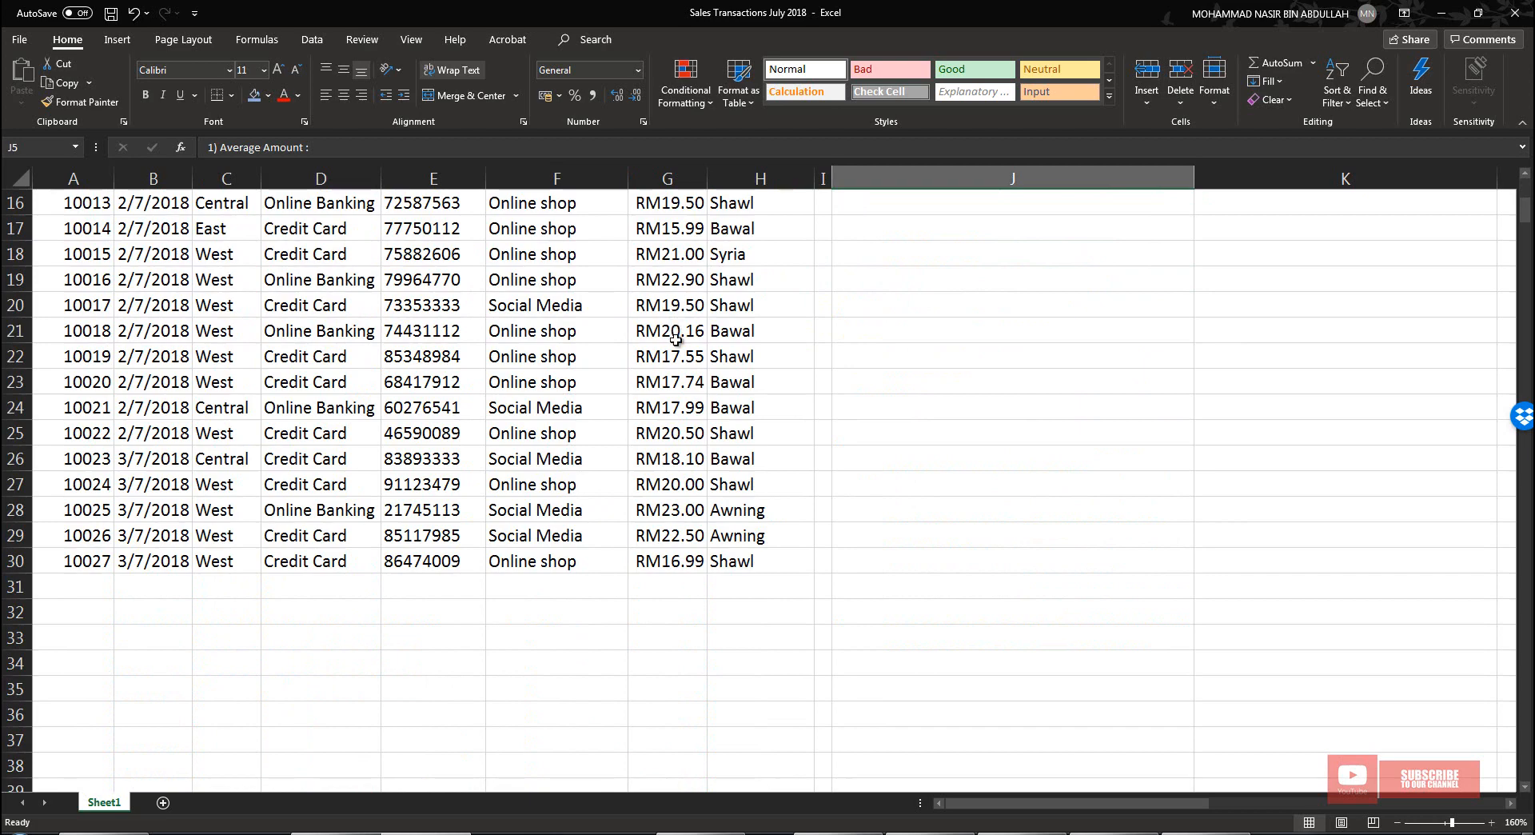
pyautogui.scroll(5, 676, 340)
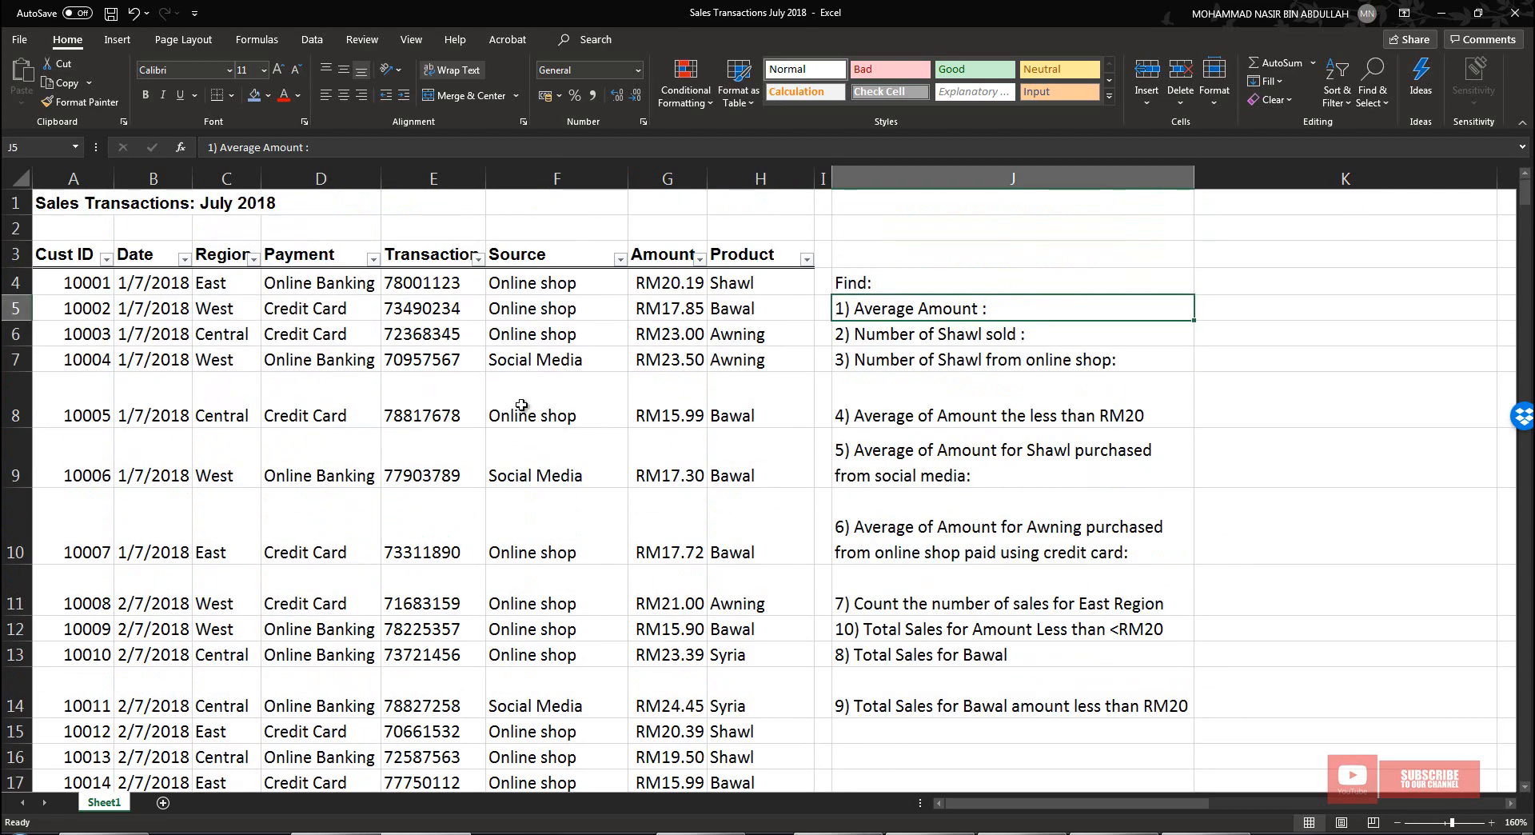
pyautogui.scroll(-6, 517, 349)
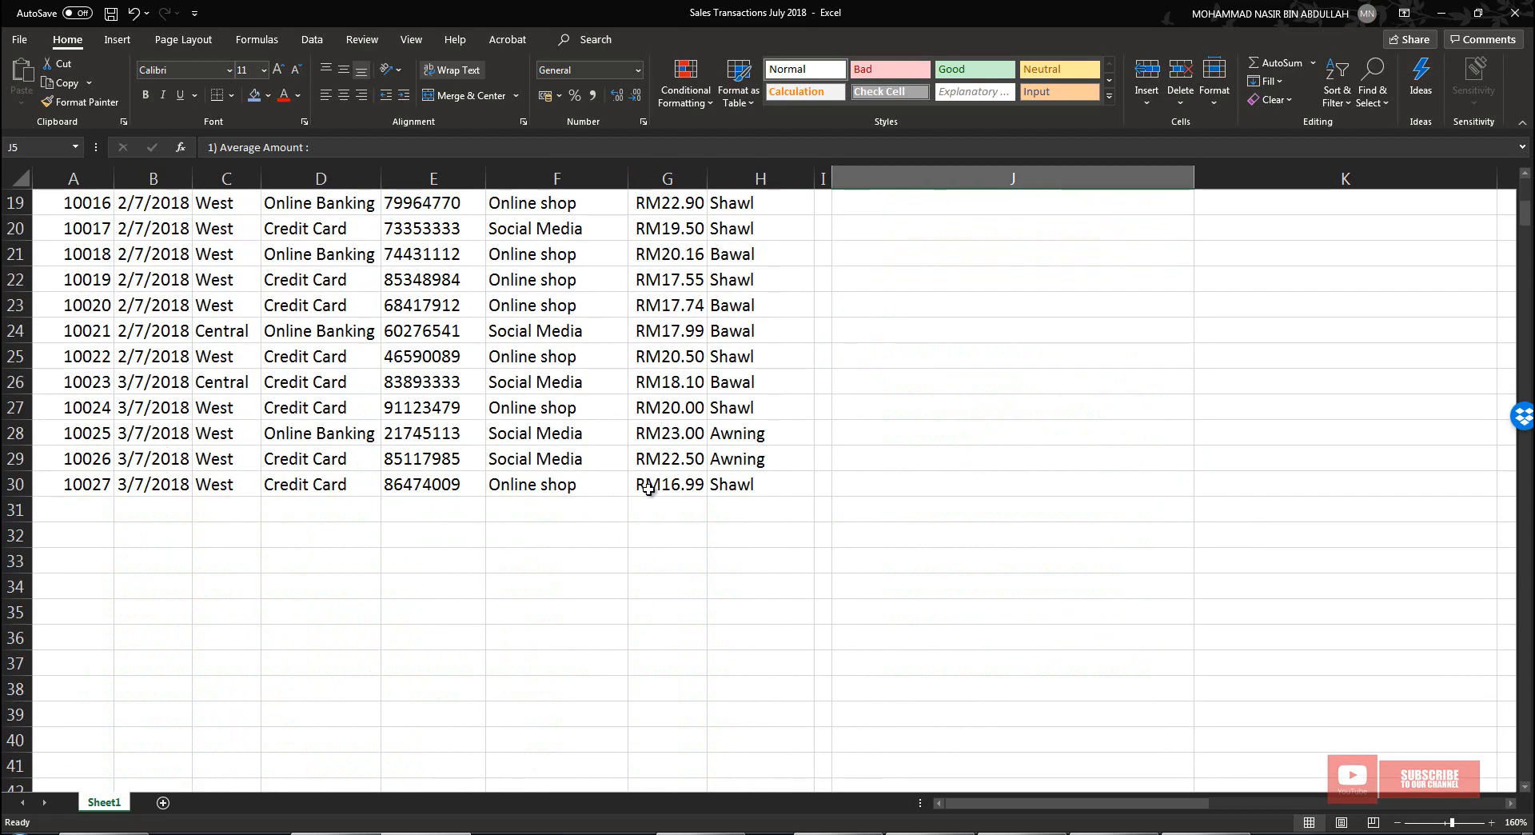
pyautogui.scroll(6, 684, 486)
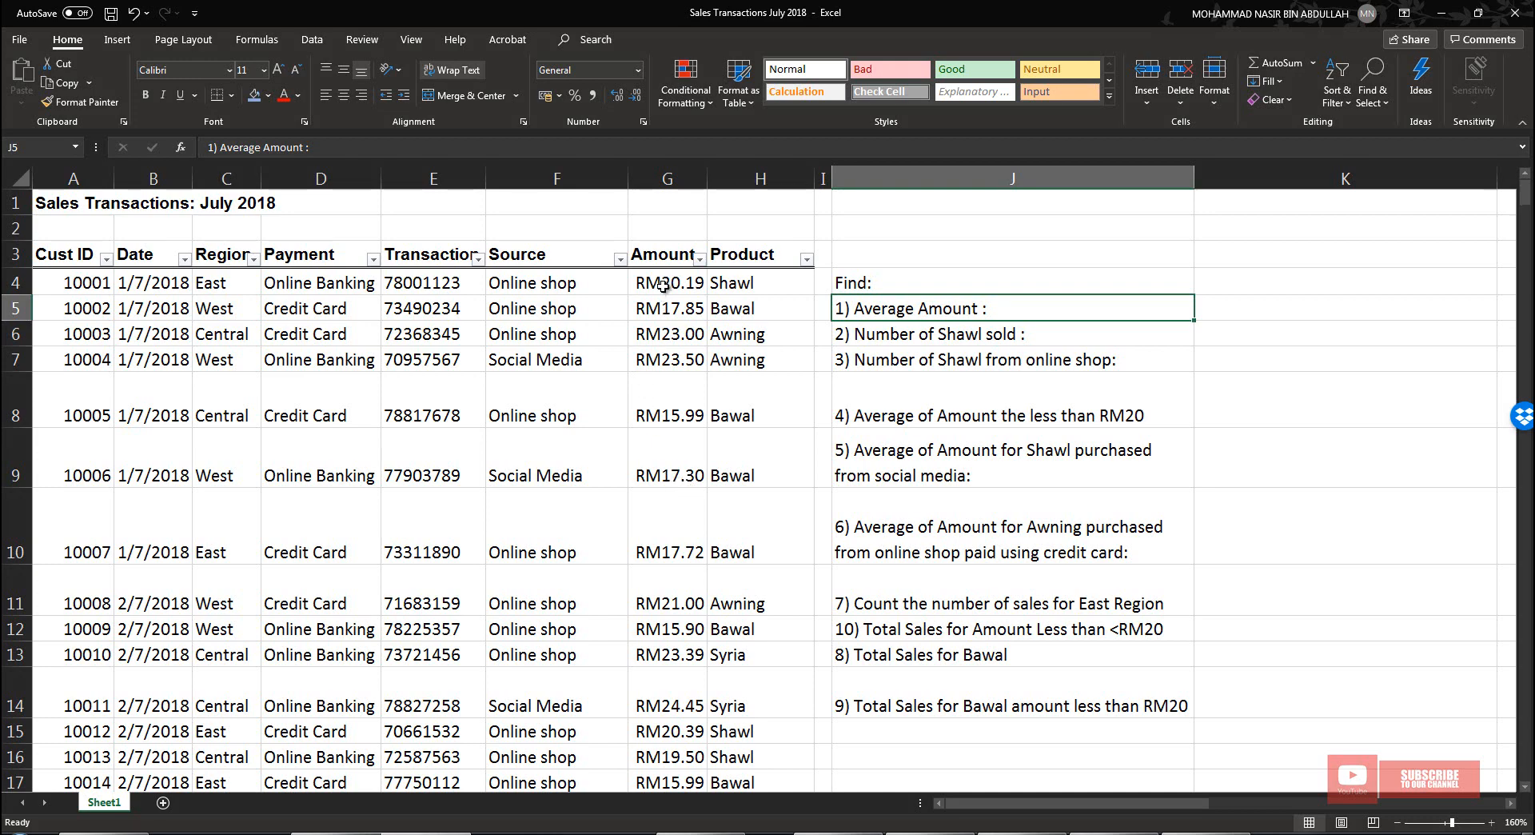
pyautogui.moveTo(662, 286); pyautogui.dragTo(656, 756)
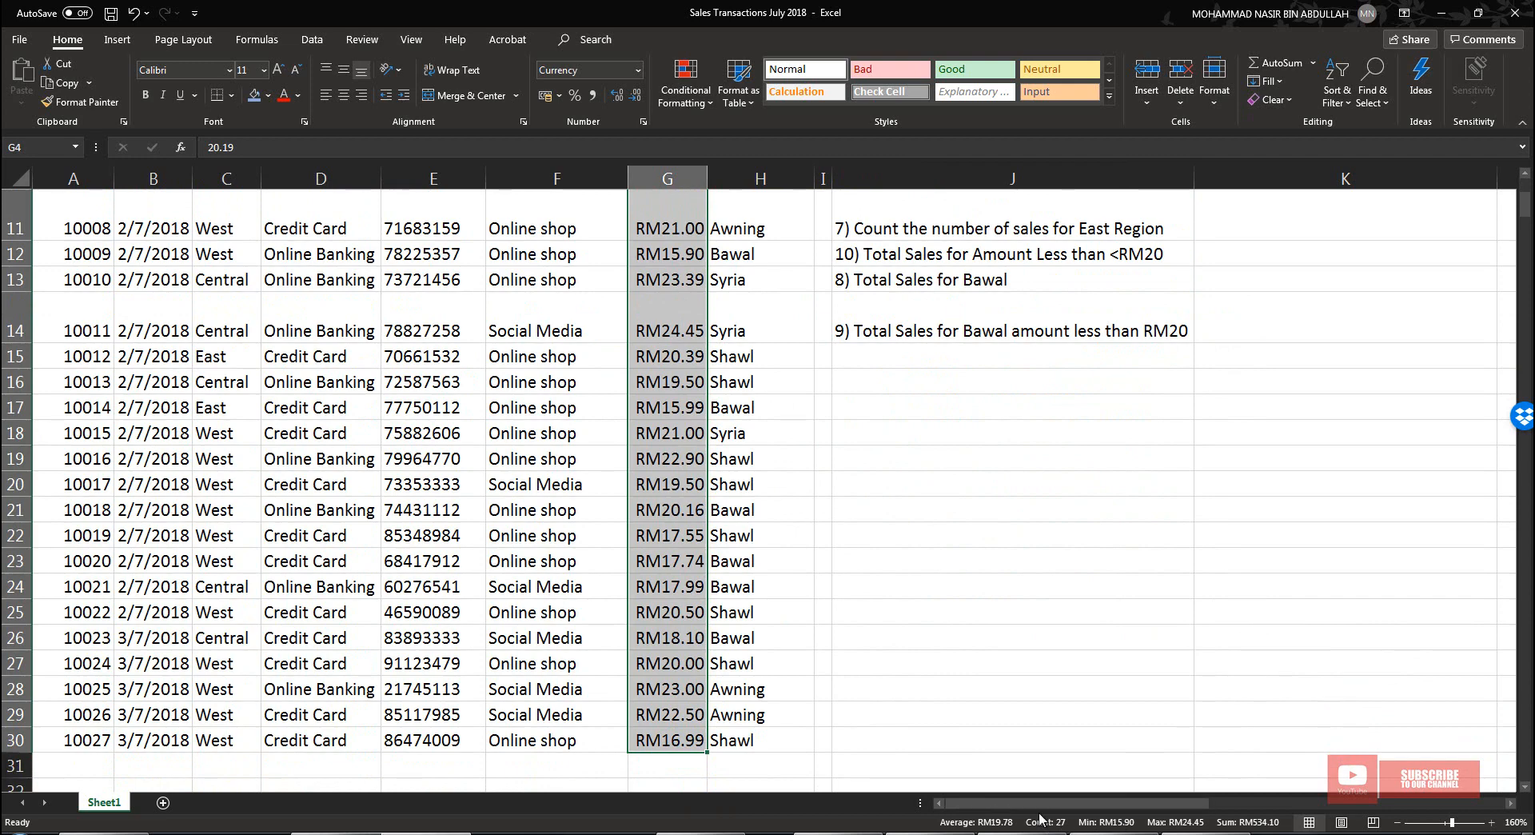
pyautogui.scroll(4, 646, 556)
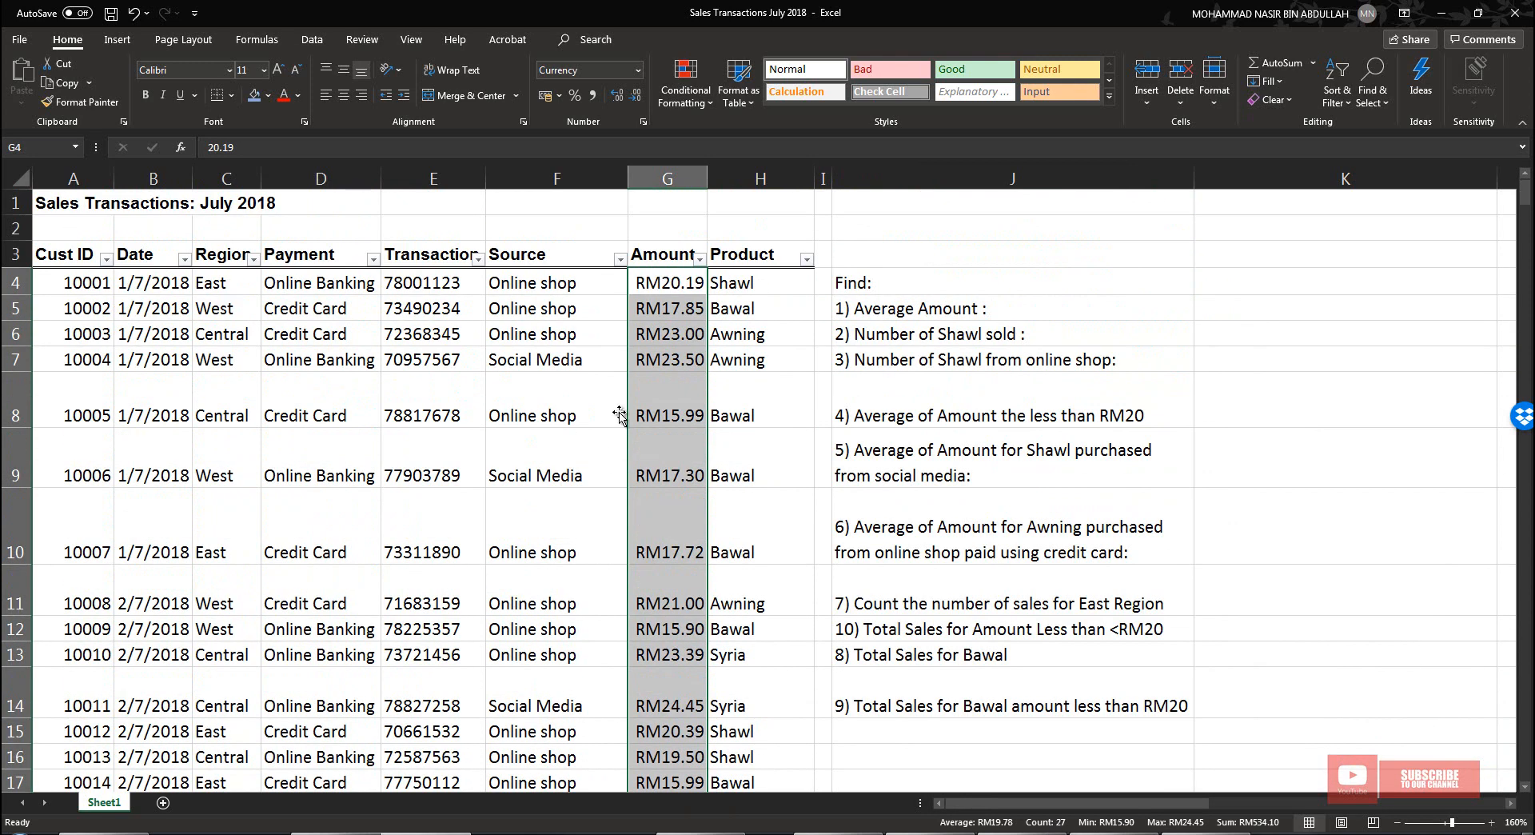
# Calculate the average amount in K5 with the formula =AVERAGE(G4:G30)
pyautogui.click(1218, 304)
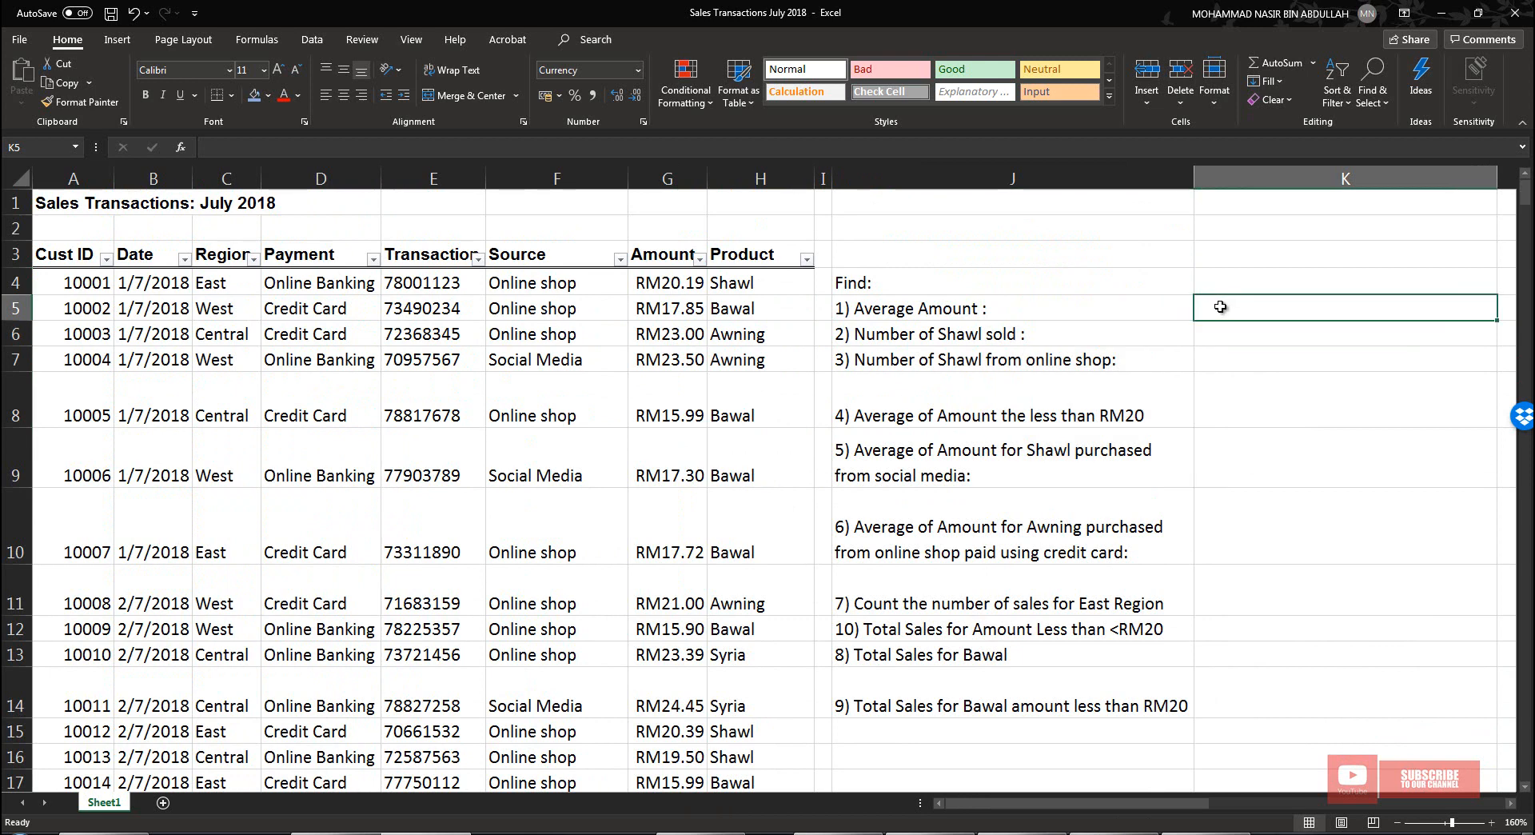
pyautogui.write('=')
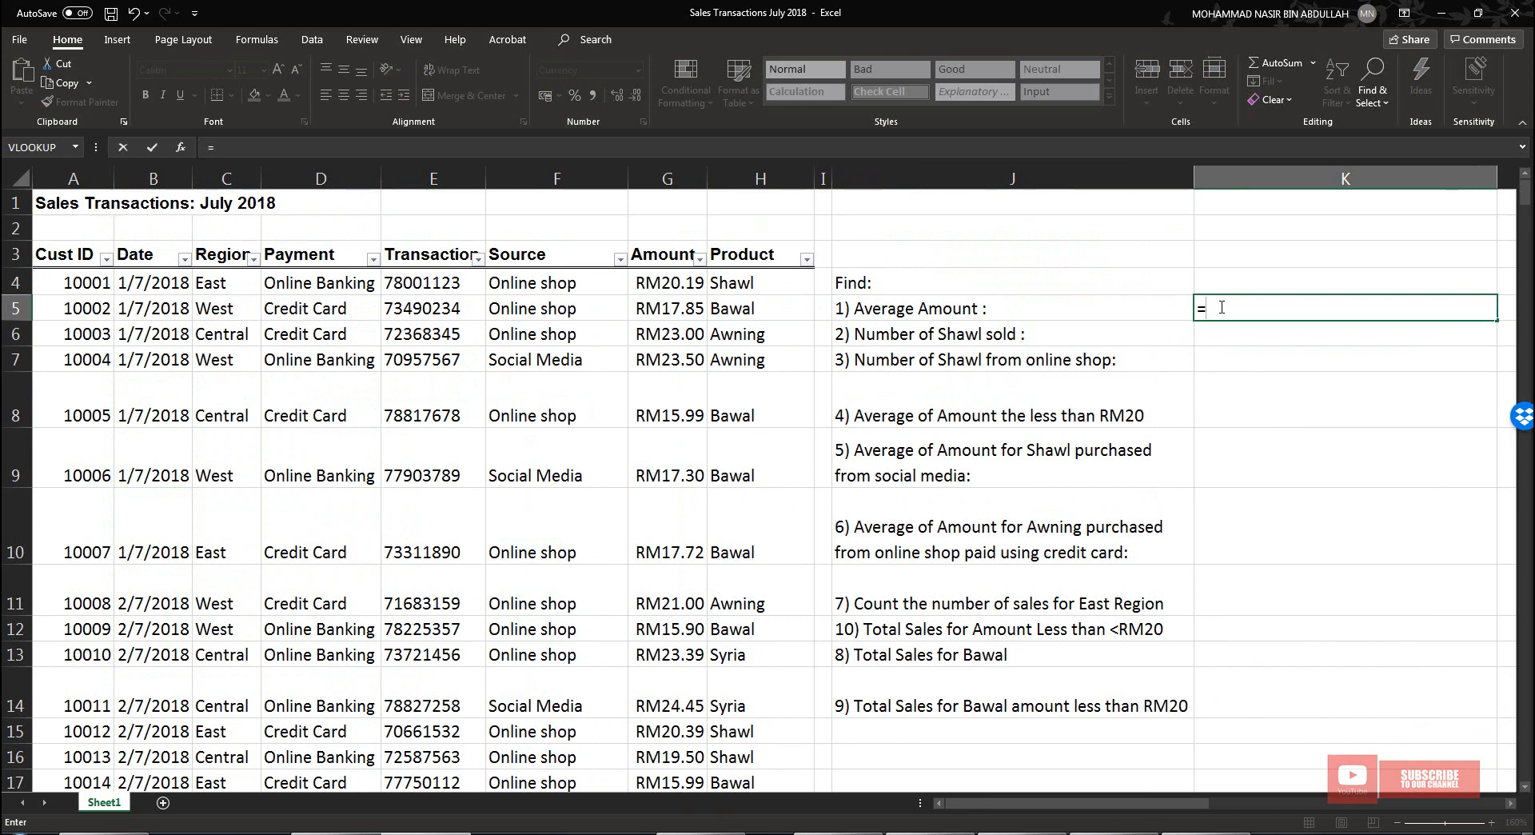
pyautogui.write('average')
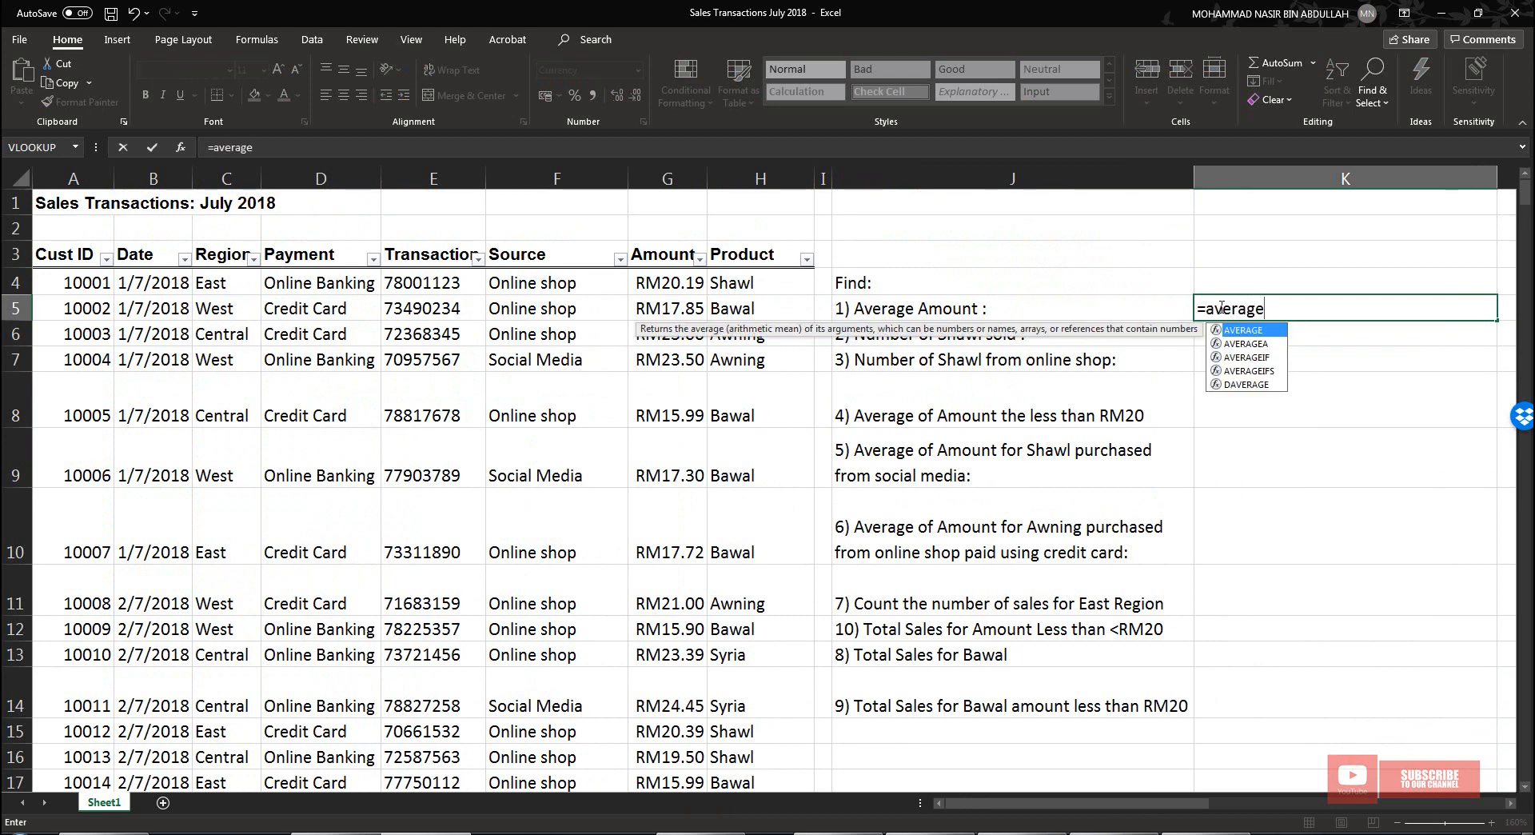
pyautogui.write('(')
pyautogui.moveTo(678, 283); pyautogui.dragTo(673, 729)
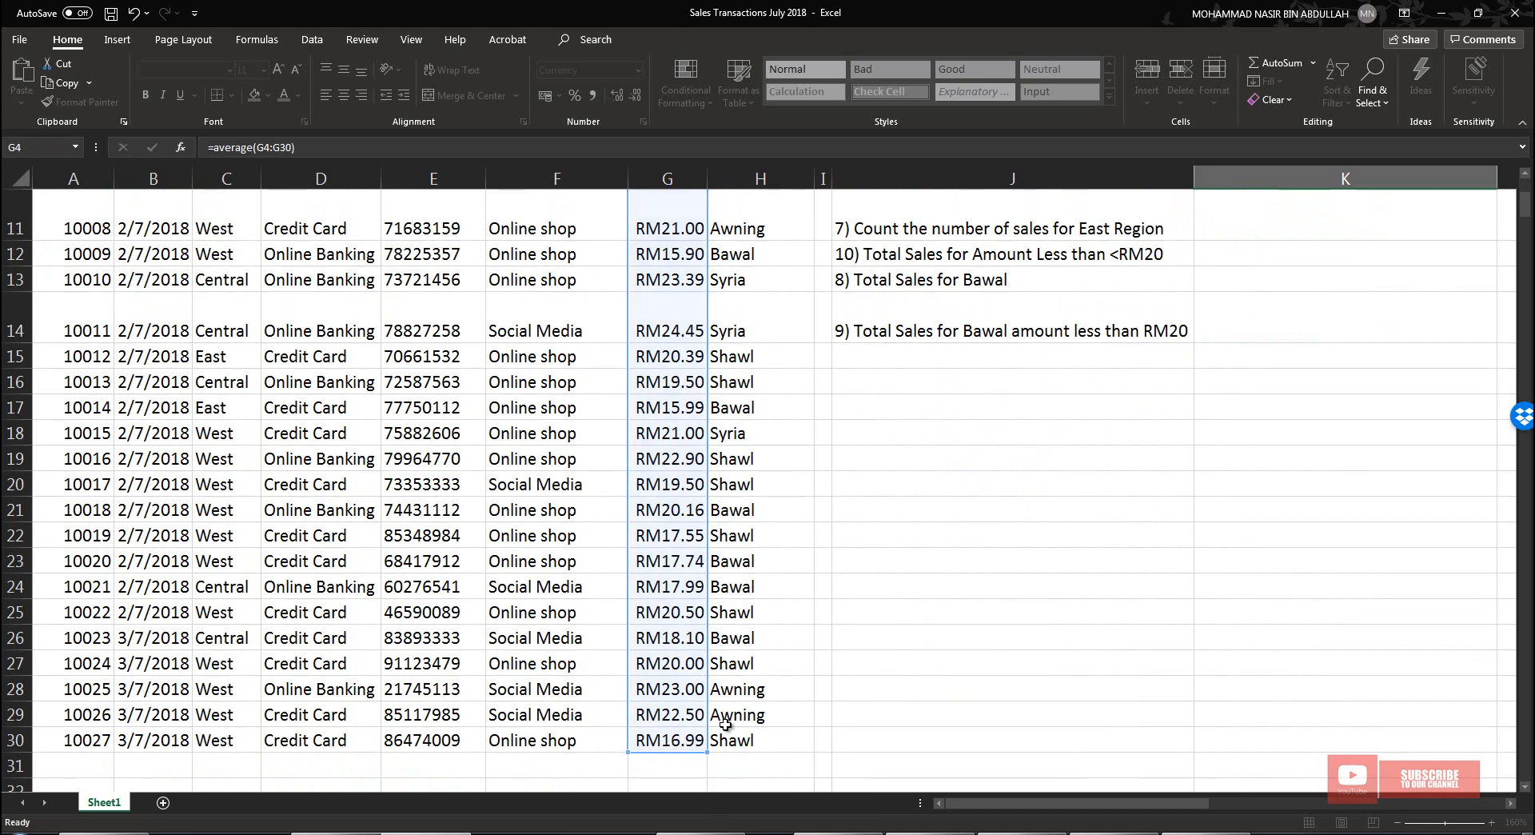
pyautogui.press('Return')
pyautogui.scroll(2, 1145, 639)
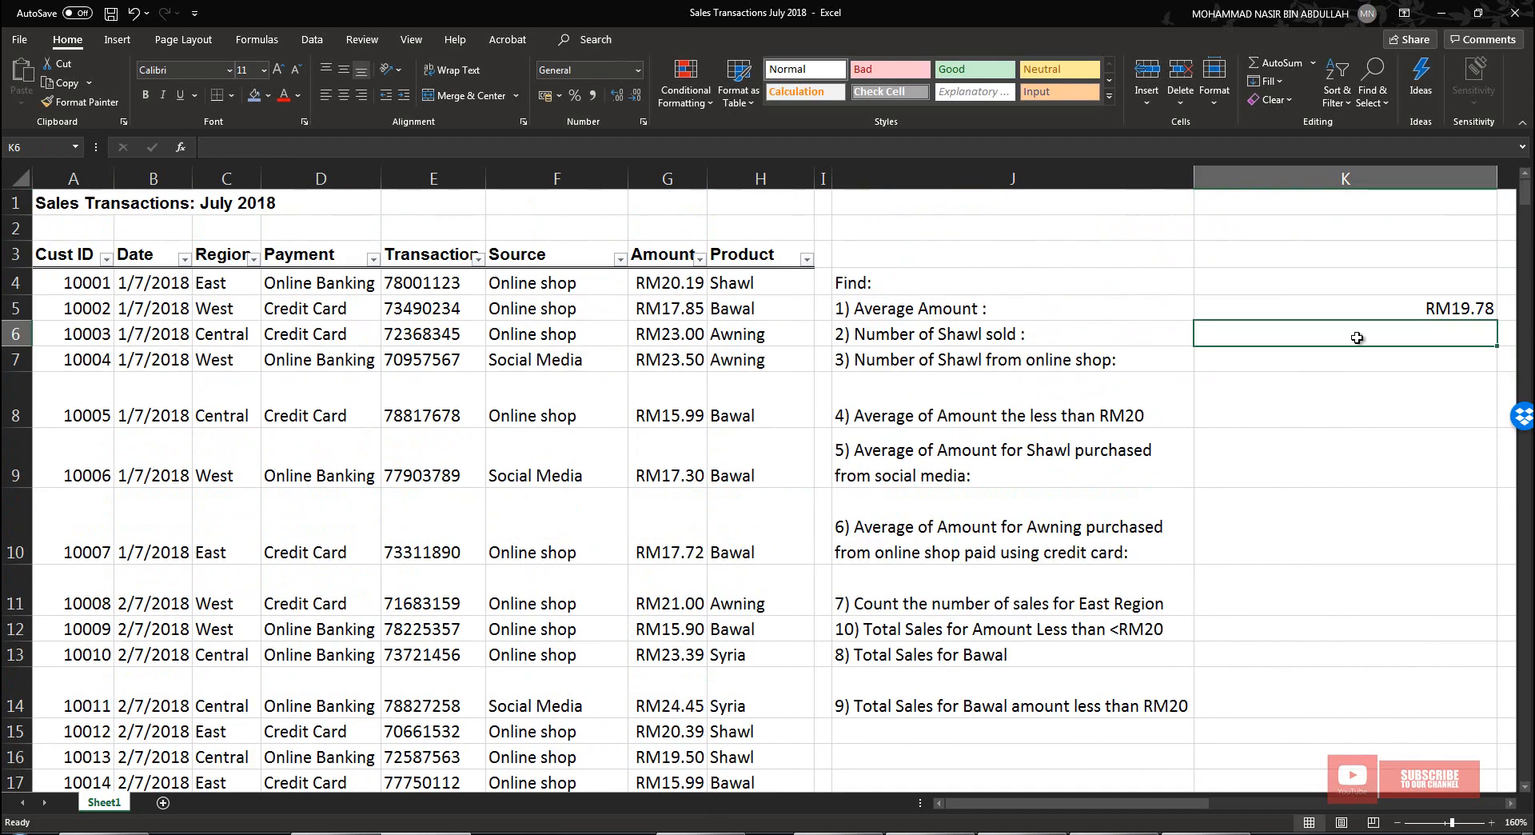
# Centre the contents of the answer cells K5:K14 horizontally
pyautogui.moveTo(1436, 303); pyautogui.dragTo(1417, 700)
pyautogui.click(343, 96)
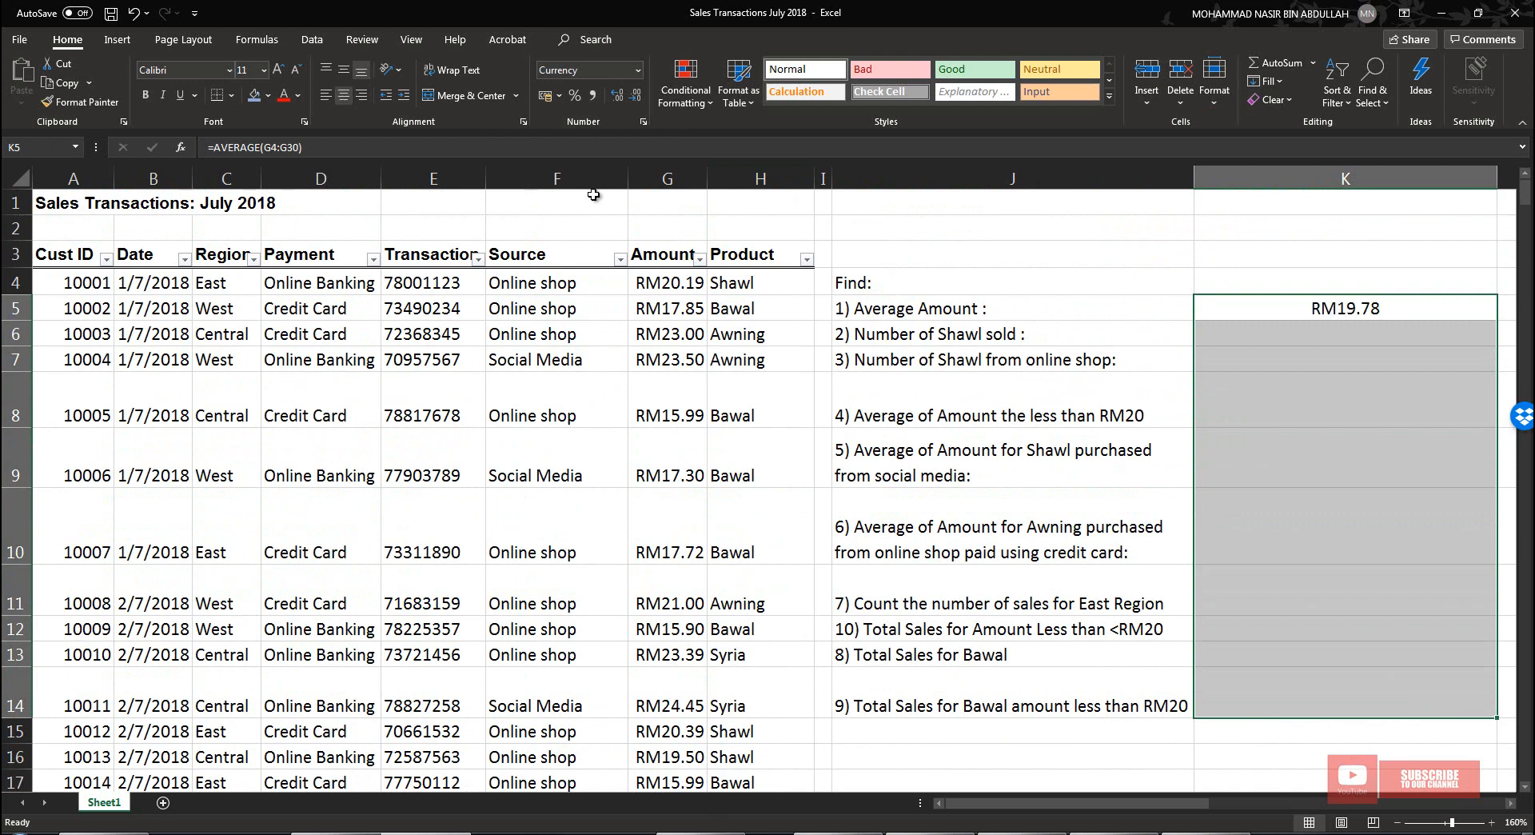
pyautogui.click(1365, 256)
pyautogui.click(1362, 318)
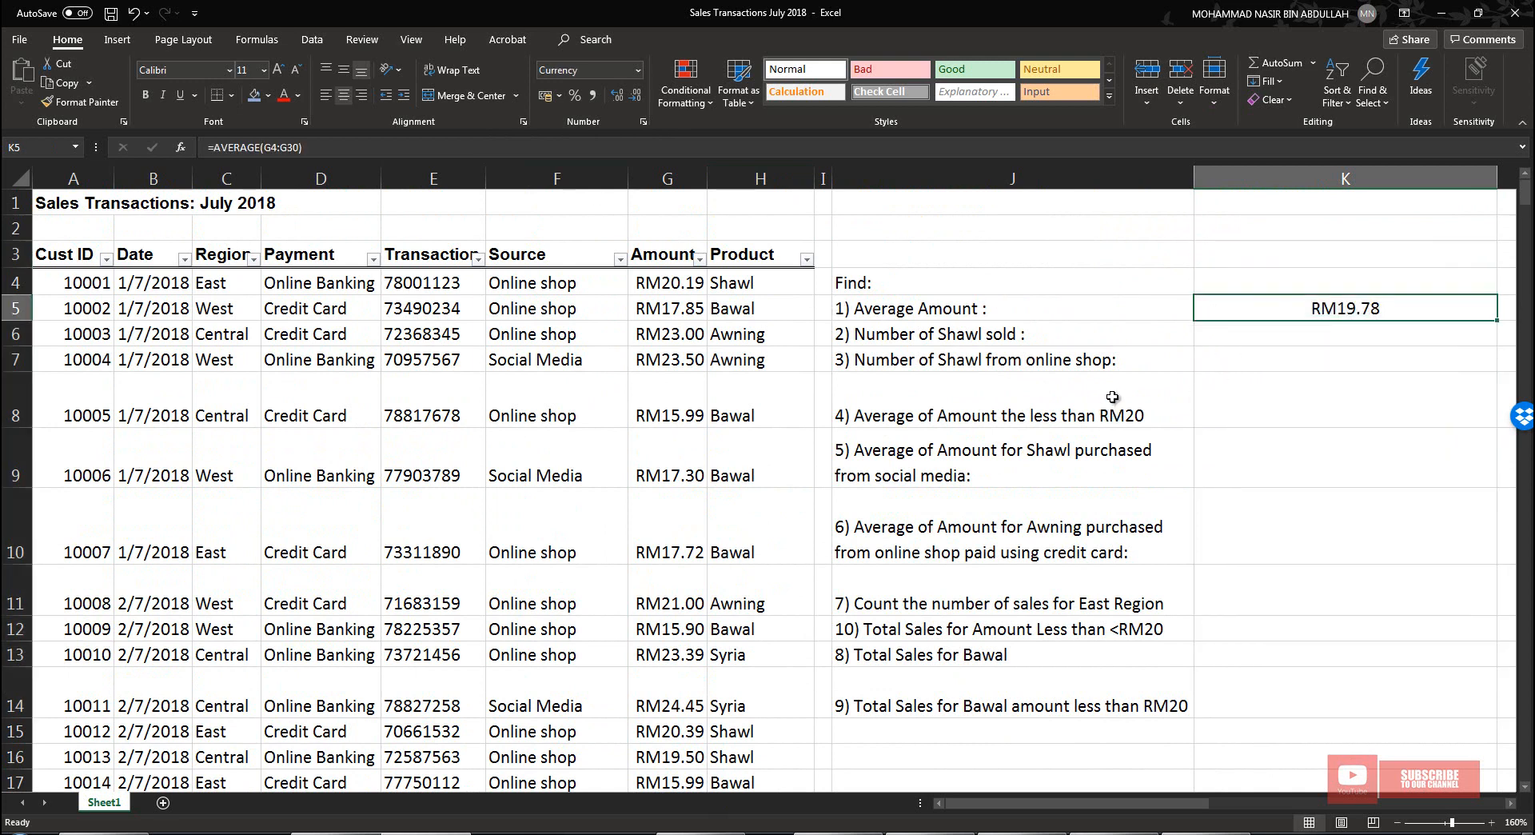
# Count the Shawl sales in K6 with the formula =COUNTIF(H4:H30,"Shawl")
pyautogui.click(865, 335)
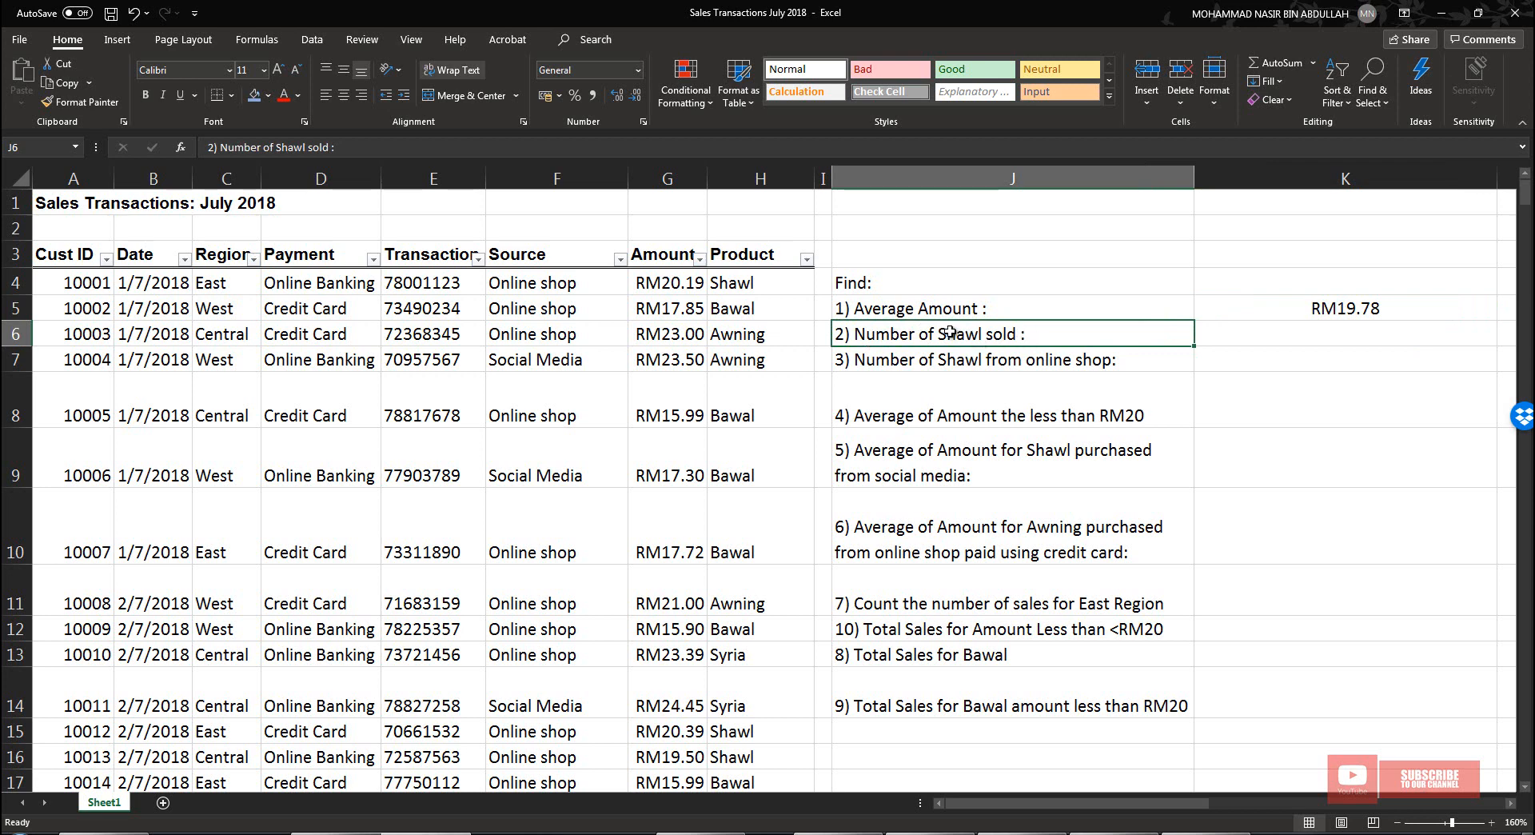
pyautogui.click(750, 286)
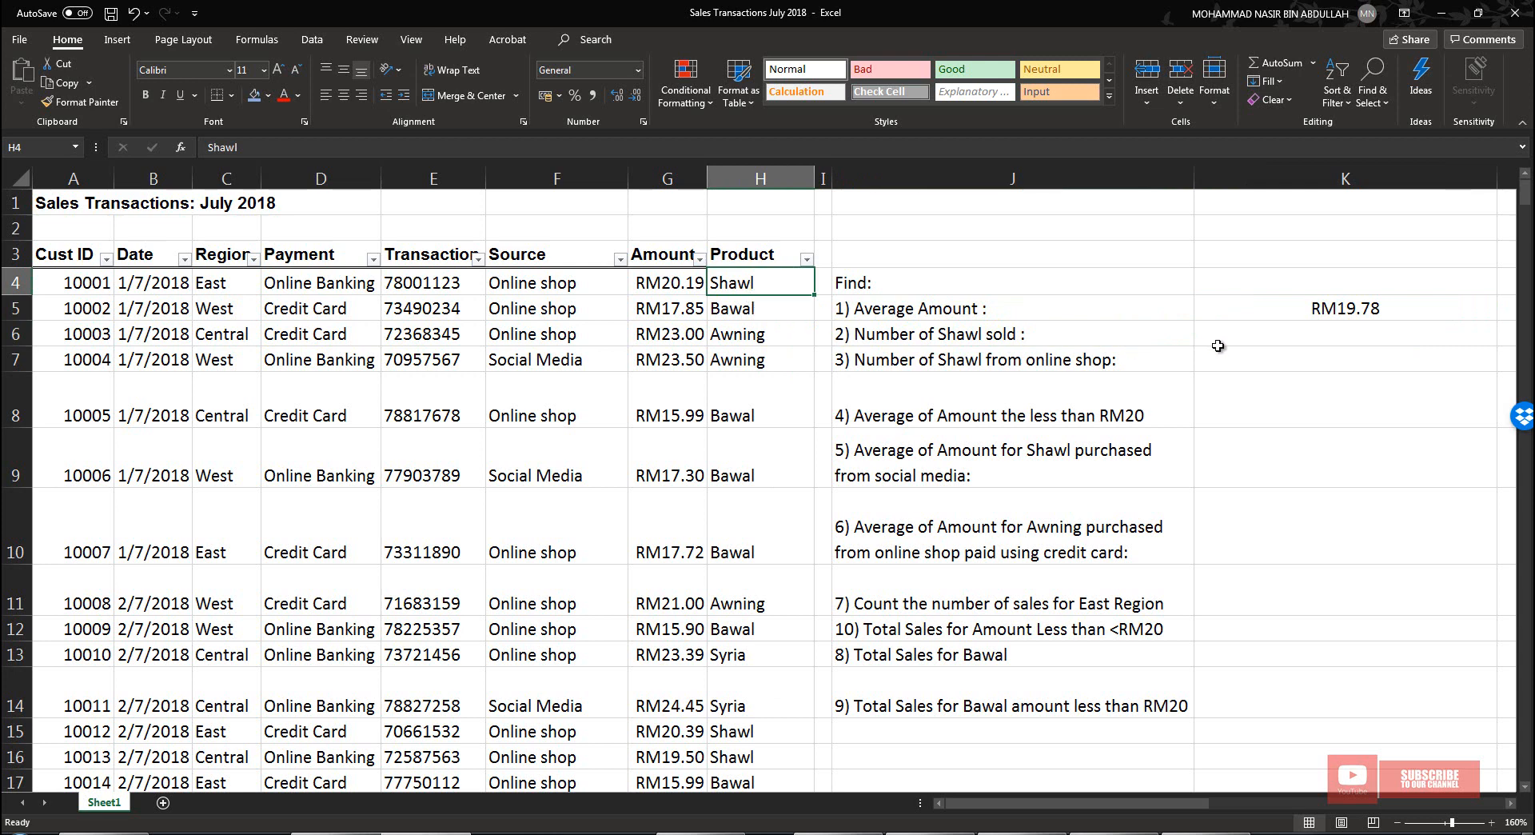
pyautogui.click(1251, 340)
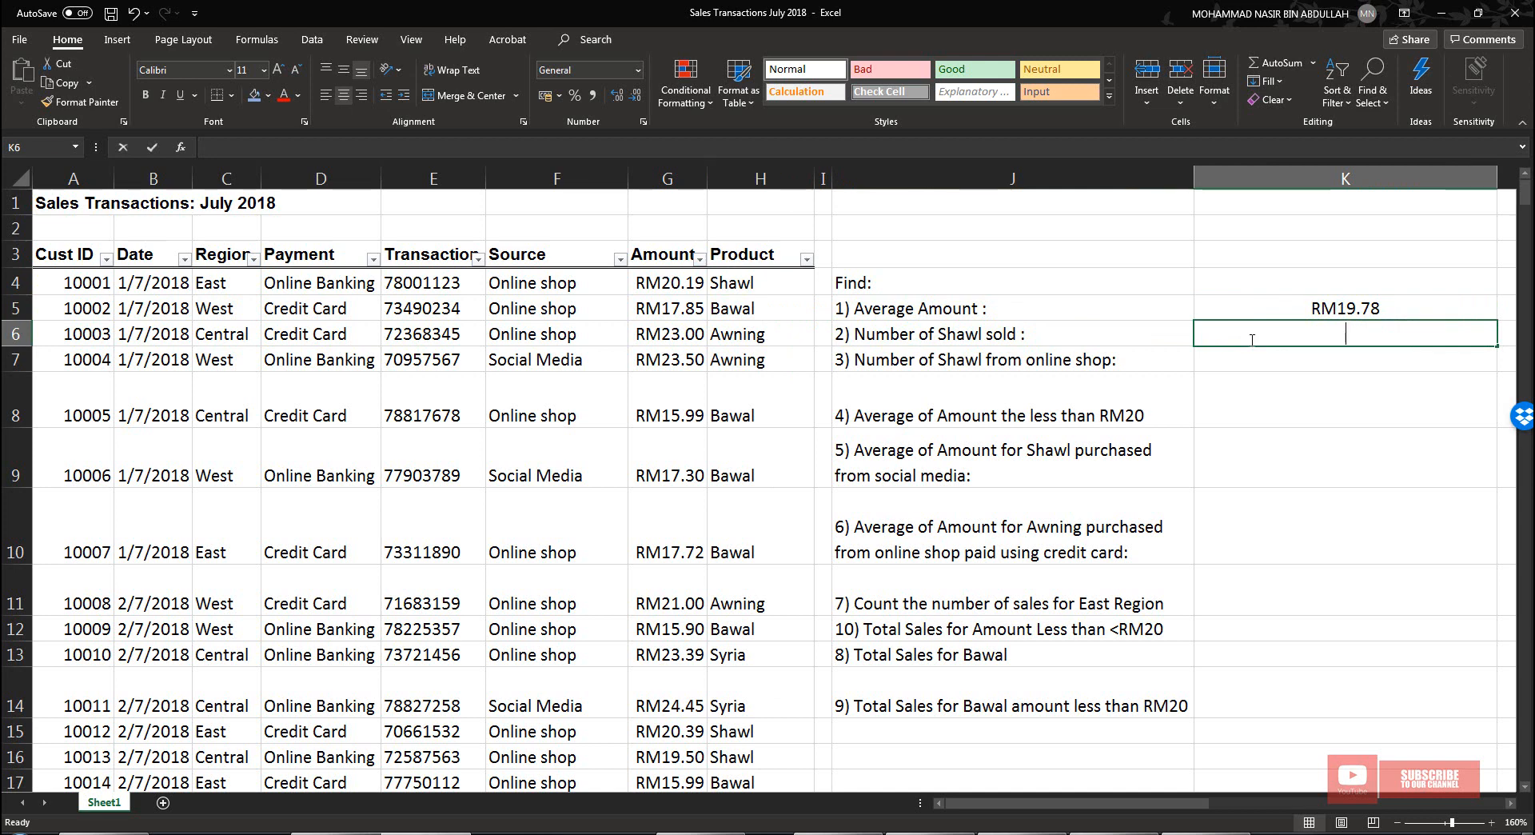
pyautogui.write('=so')
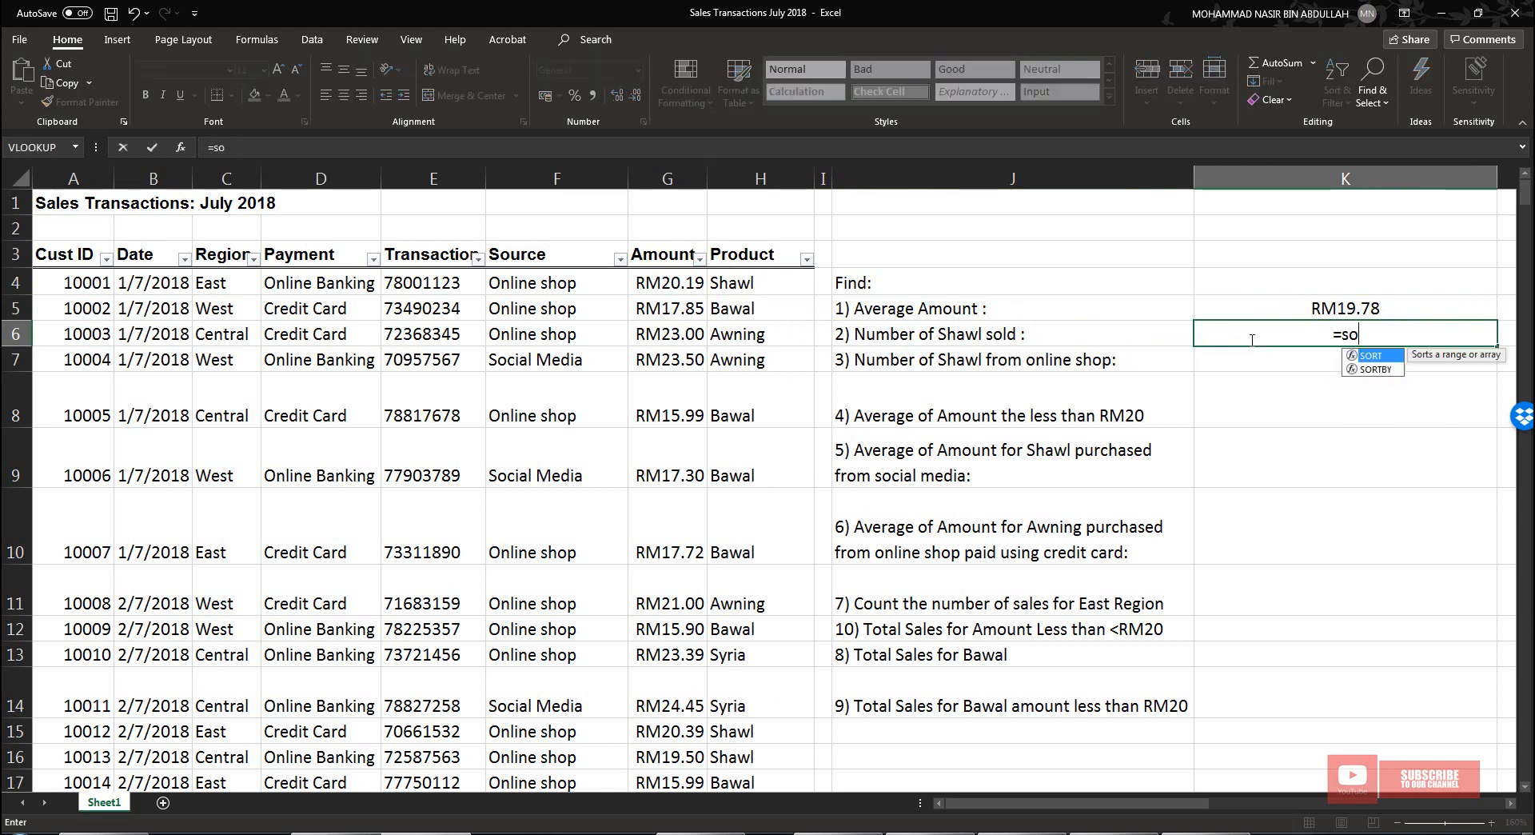
pyautogui.press('BackSpace')
pyautogui.press('BackSpace')
pyautogui.write('count')
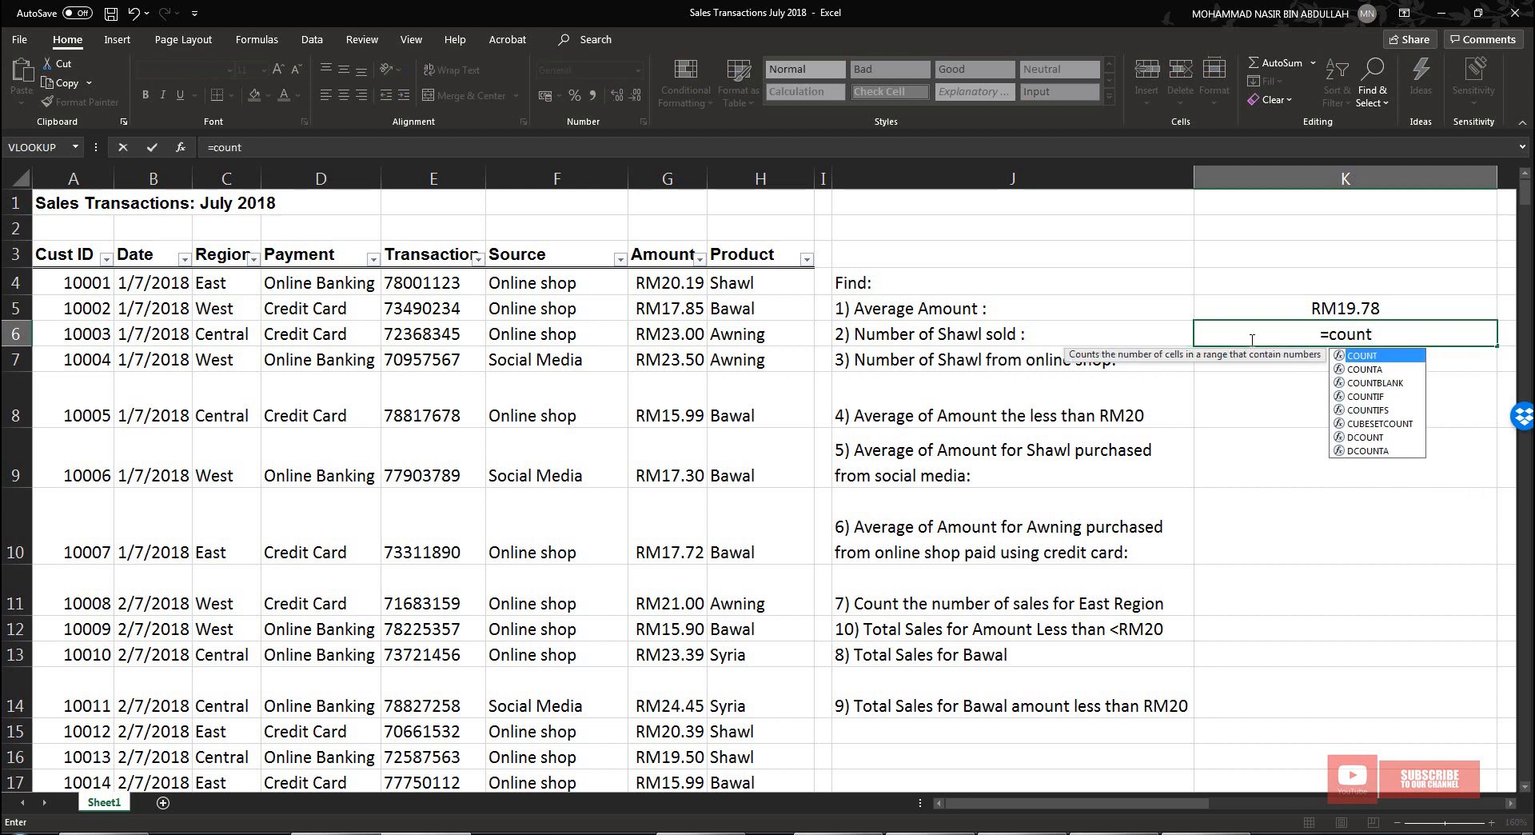
pyautogui.write('if')
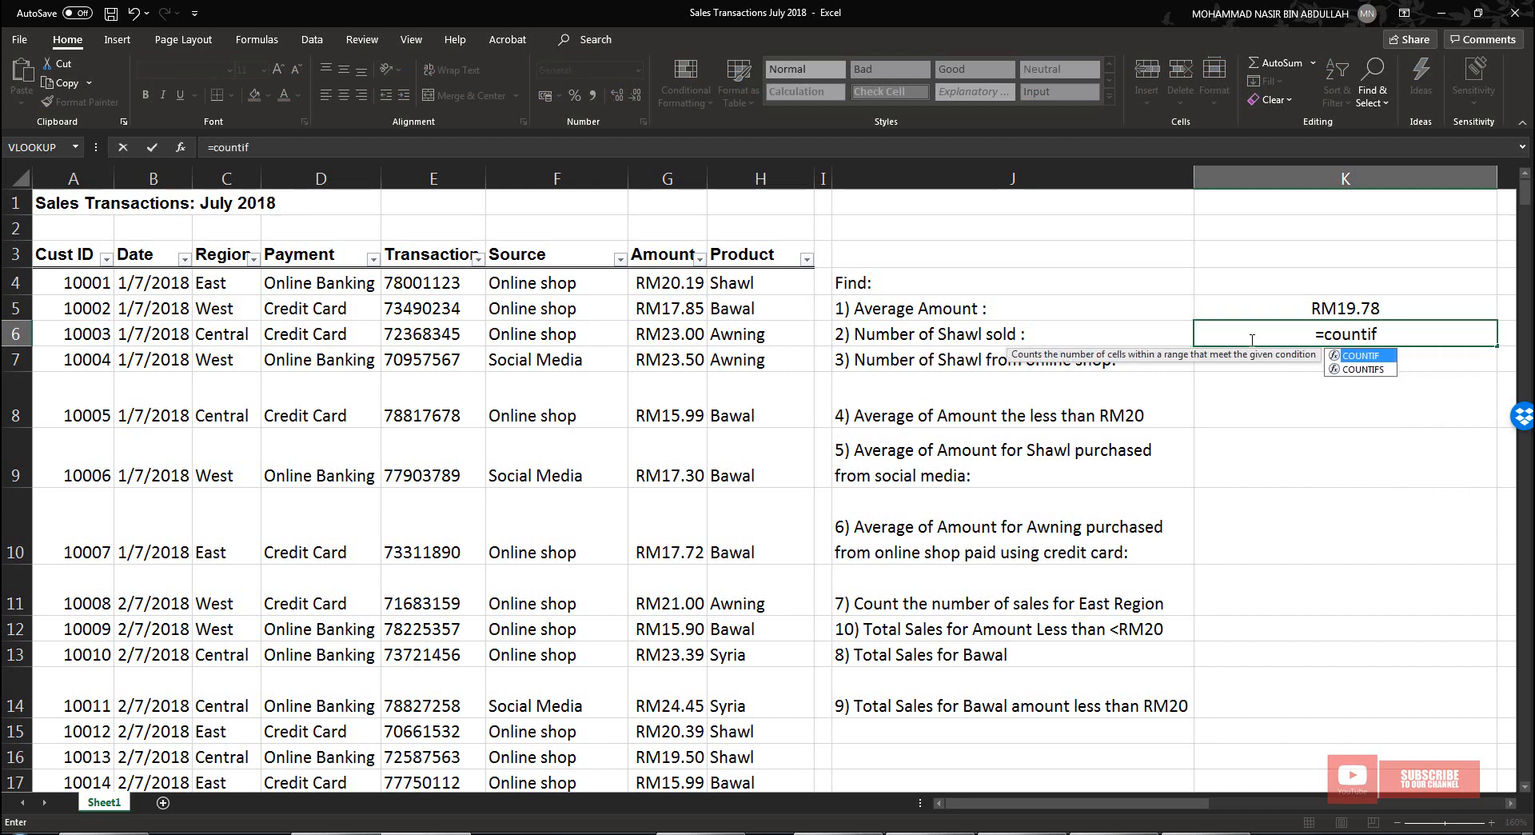
pyautogui.write('(')
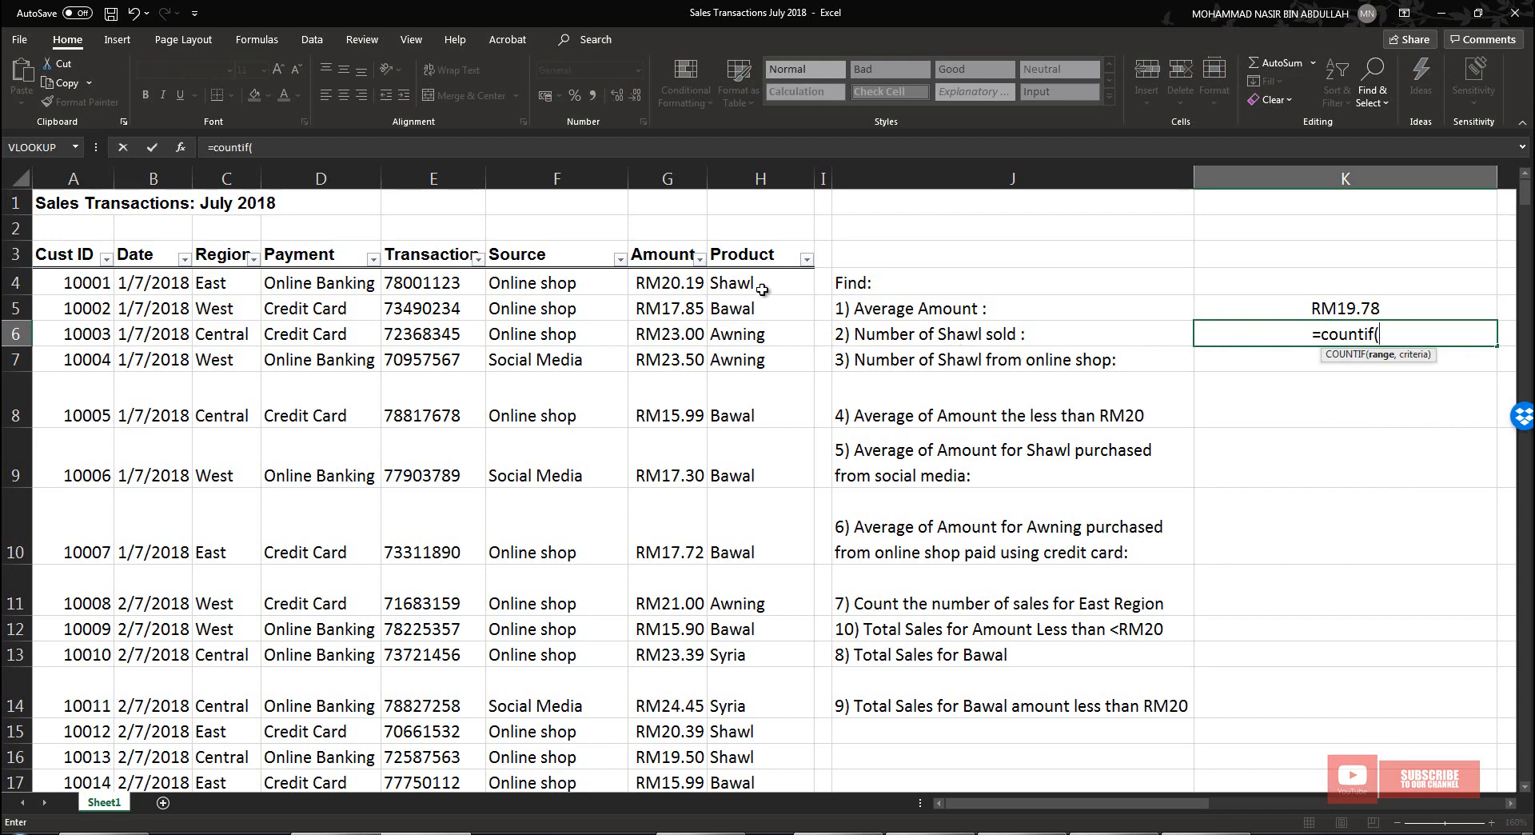
pyautogui.moveTo(762, 290); pyautogui.dragTo(751, 588)
pyautogui.scroll(5, 1075, 508)
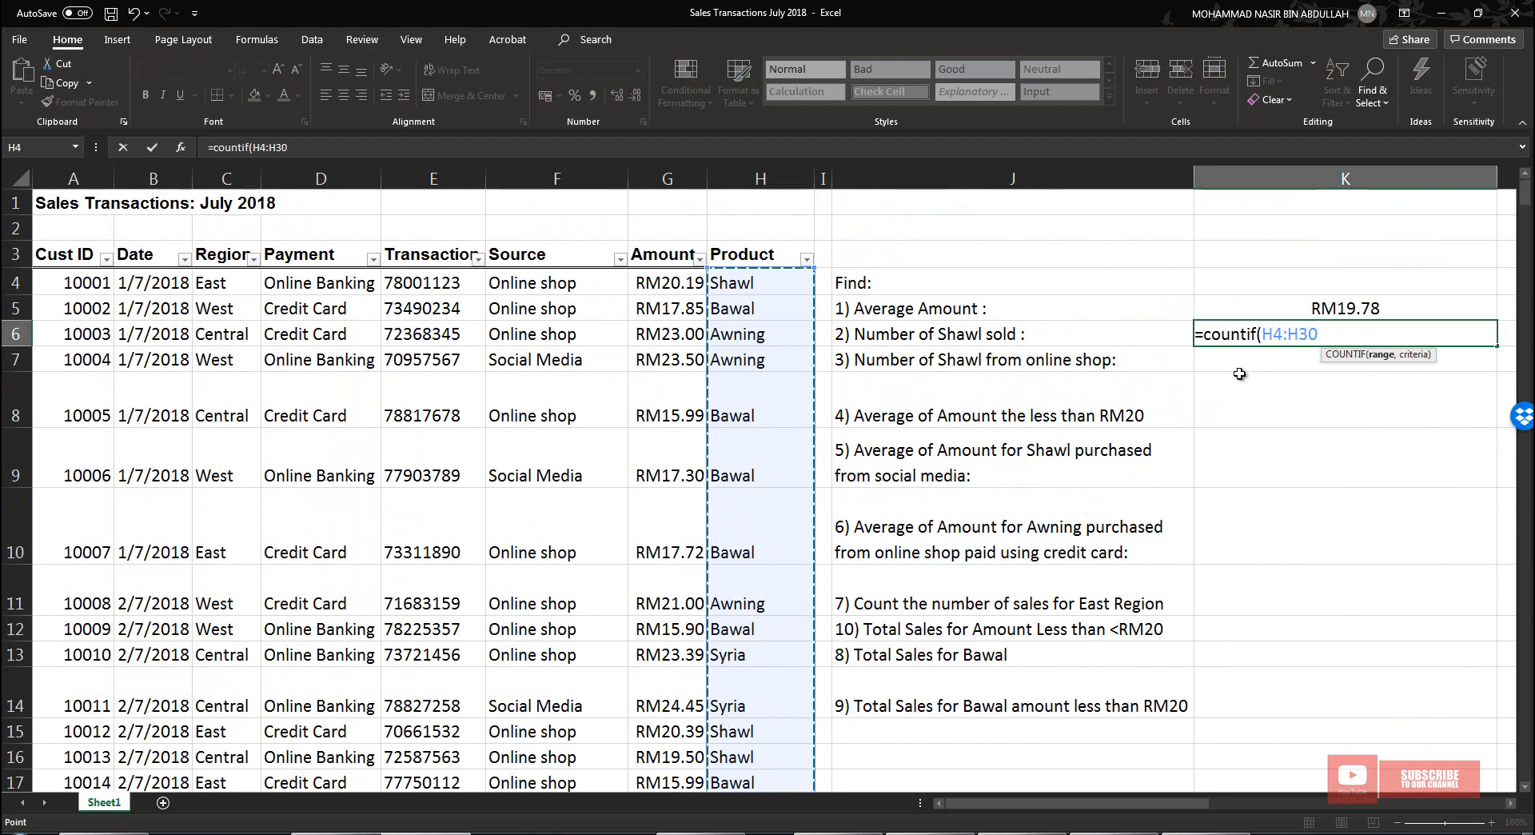
pyautogui.click(1349, 340)
pyautogui.write(',')
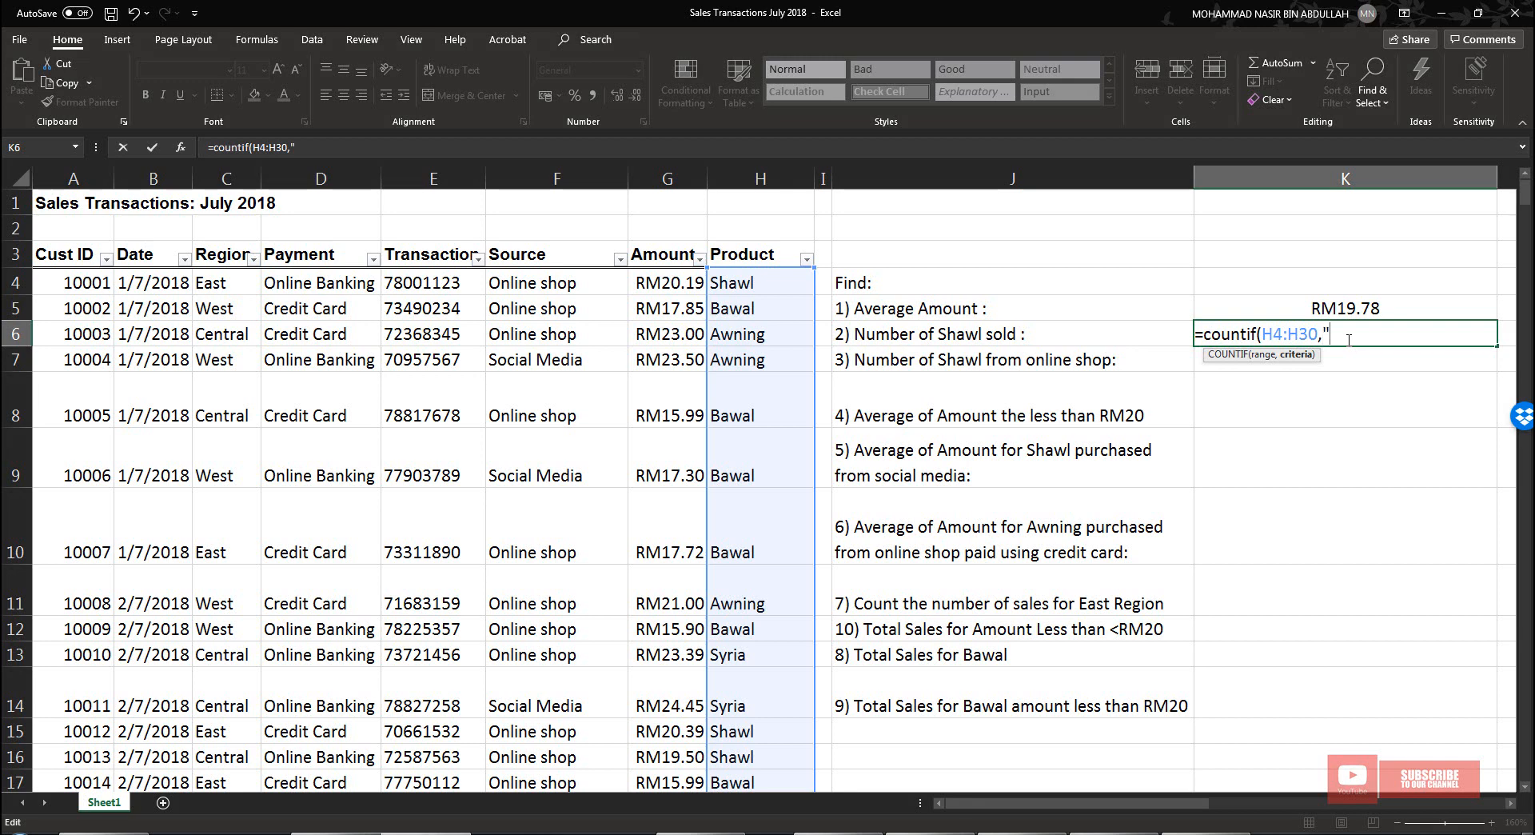
pyautogui.write('"Shawl")')
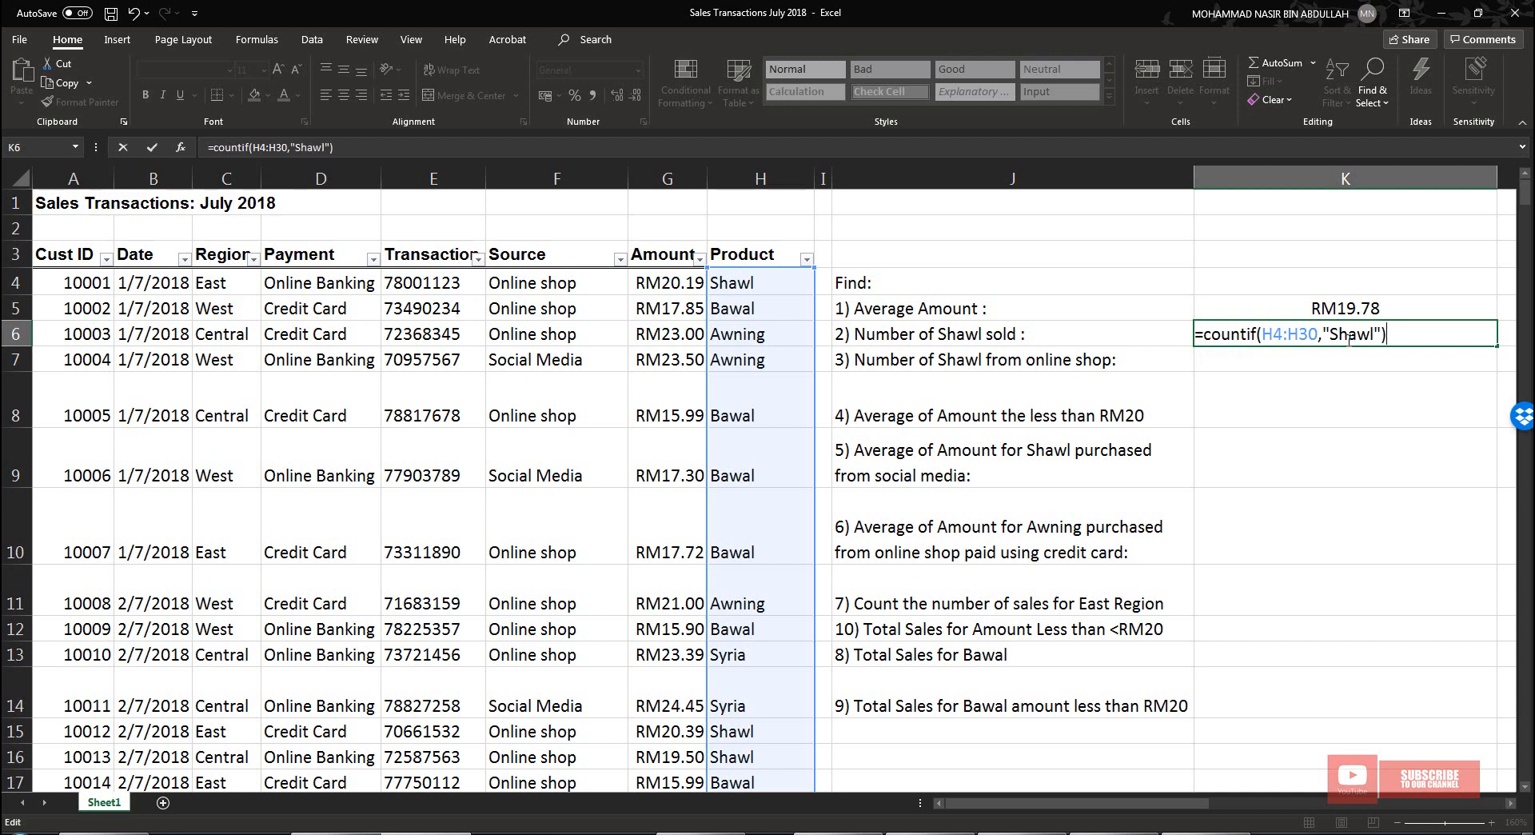
pyautogui.press('Return')
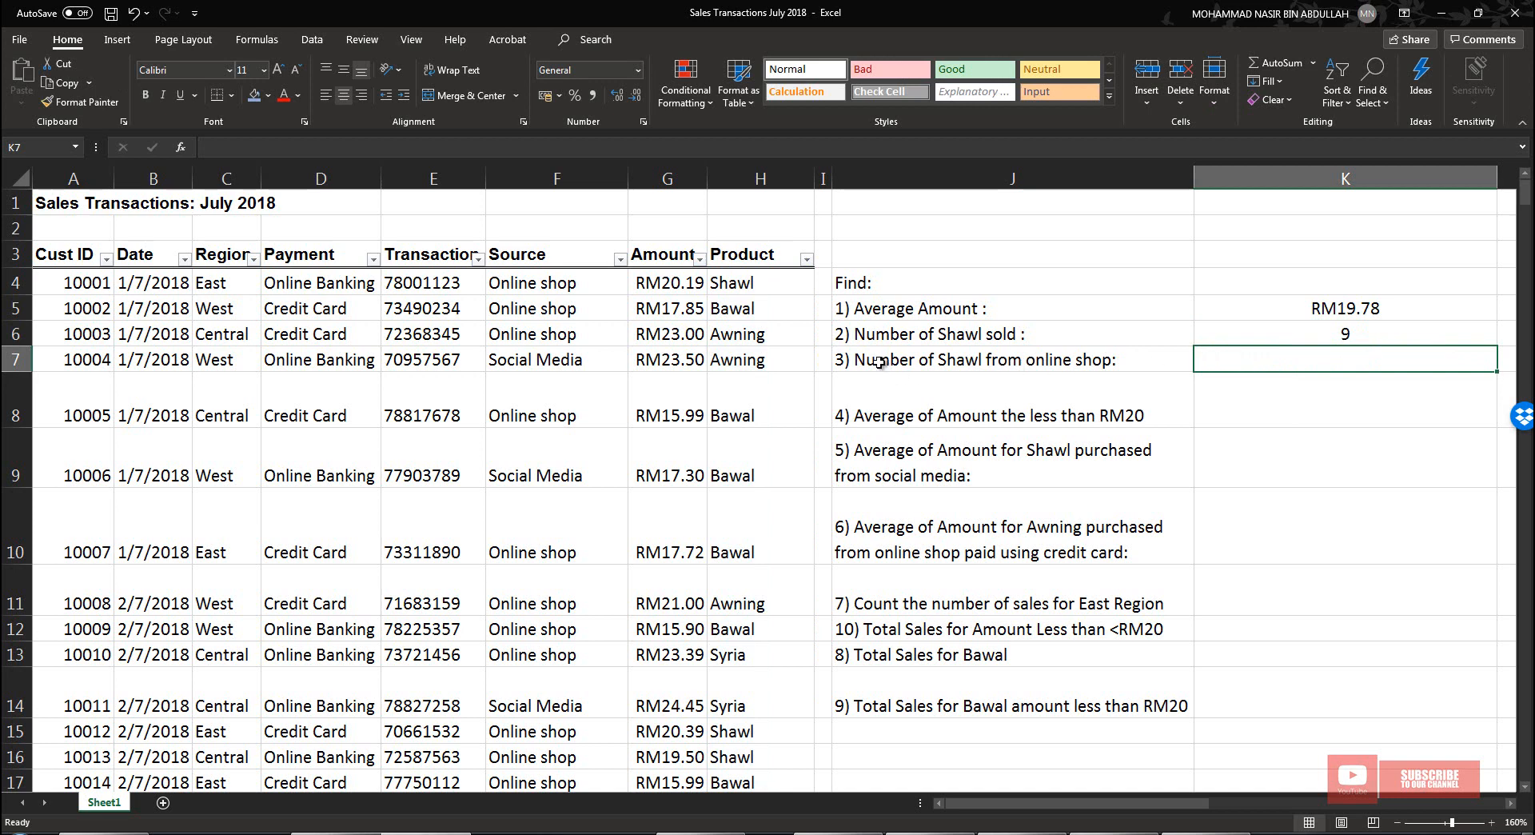
# Reduce the height of row 8 and review question 3 on online-shop Shawl sales against the Source column
pyautogui.moveTo(16, 427); pyautogui.dragTo(16, 404)
pyautogui.click(1029, 362)
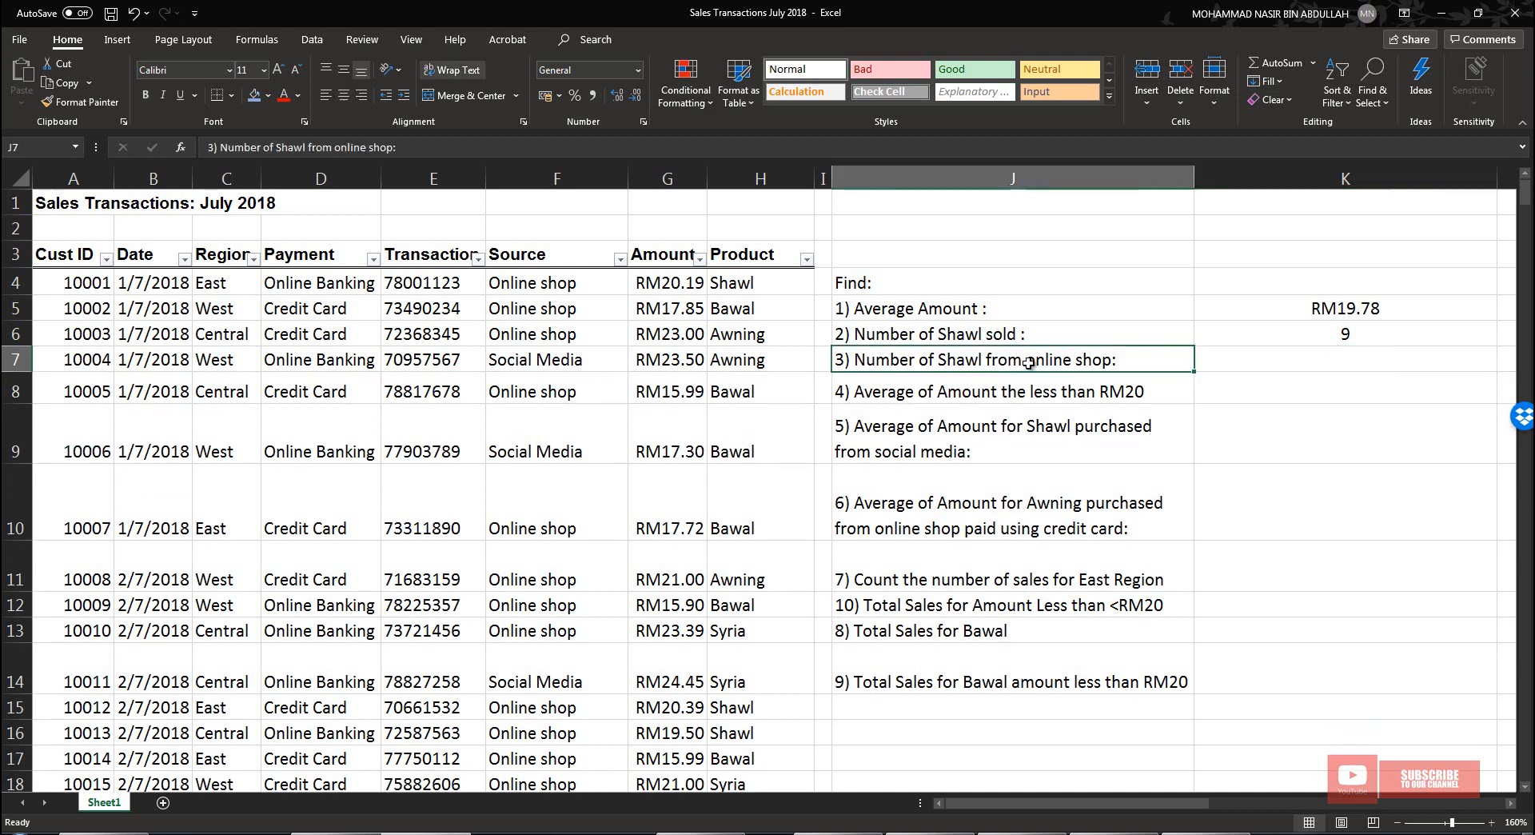
pyautogui.click(573, 287)
pyautogui.click(559, 357)
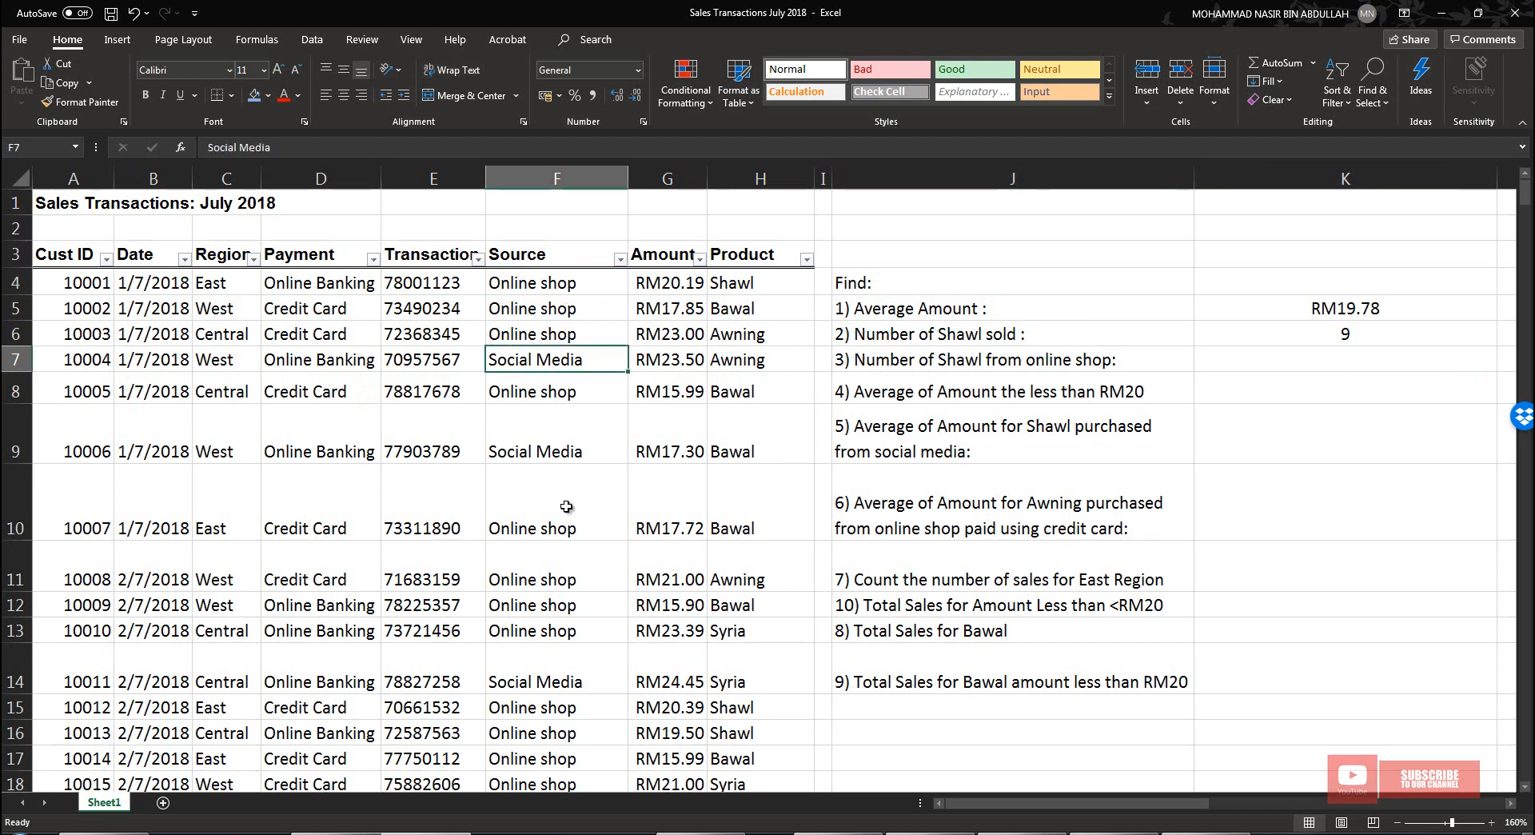
pyautogui.click(1289, 355)
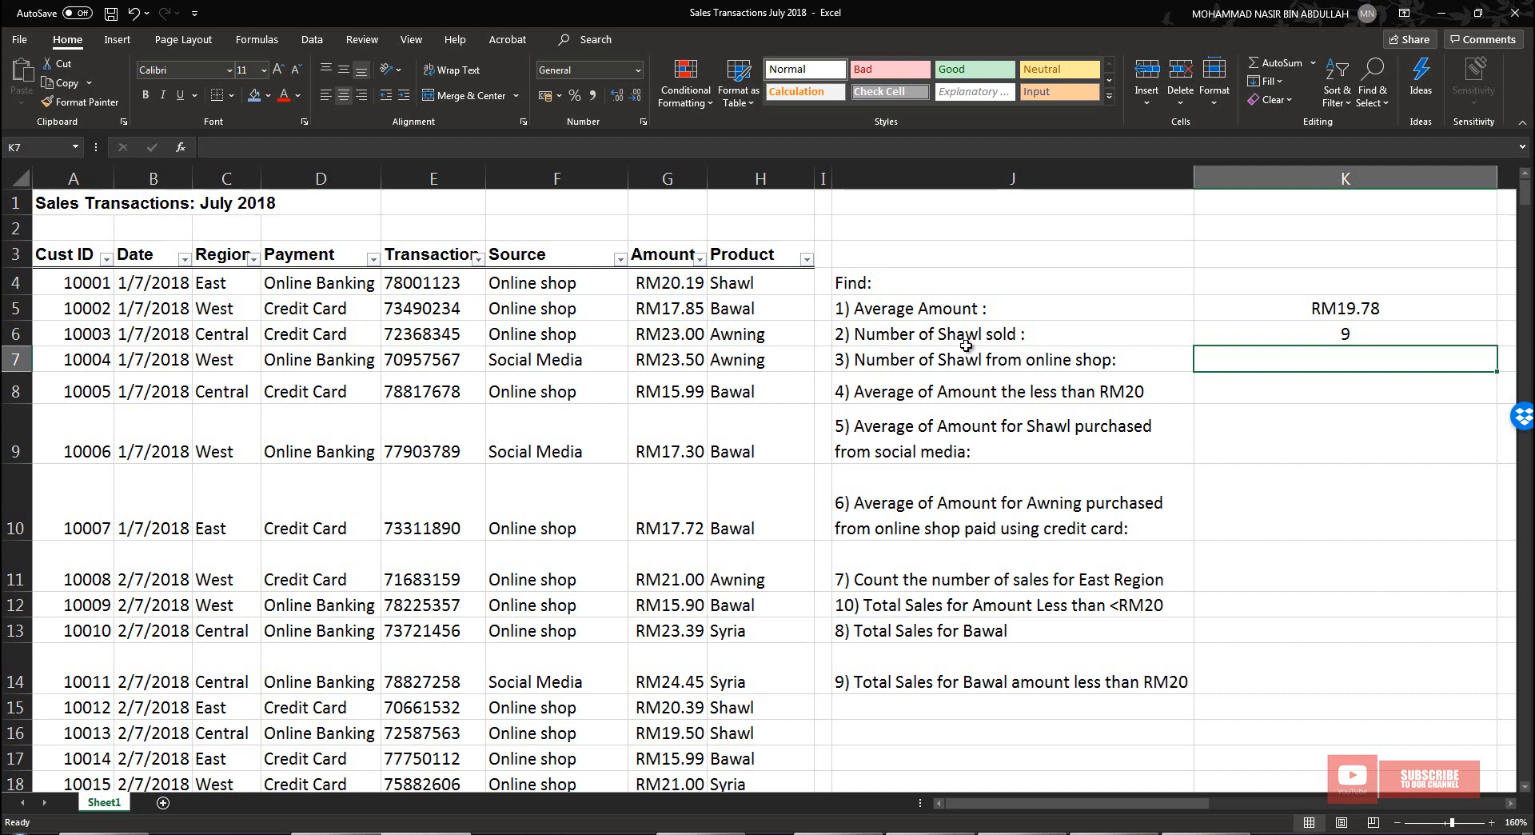
pyautogui.click(893, 362)
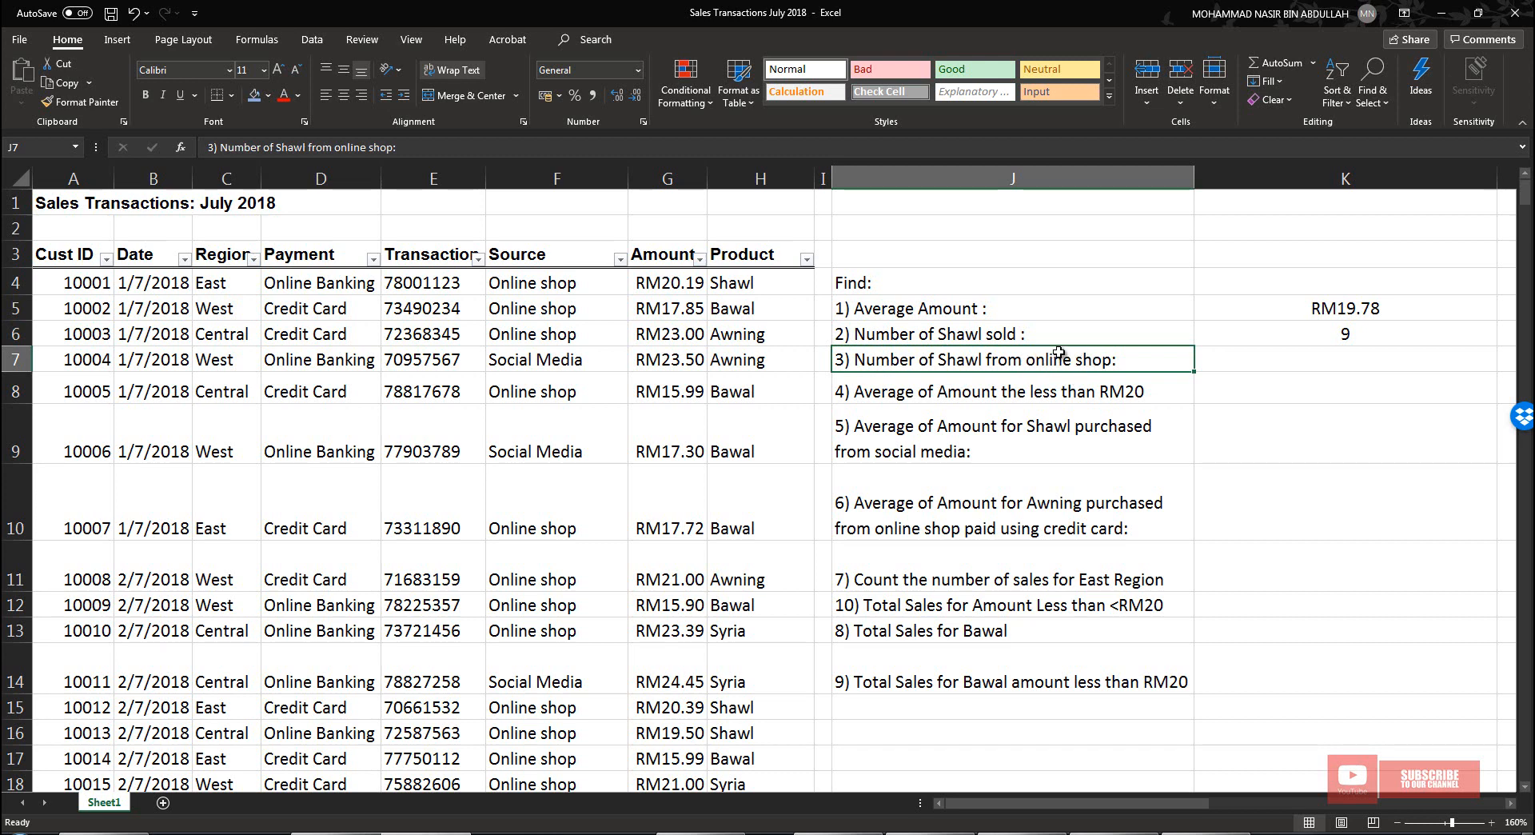
# Start a COUNTIFS formula in K7 with H4:H30 as the first criteria range and "Shawl" as its criterion
pyautogui.click(1335, 366)
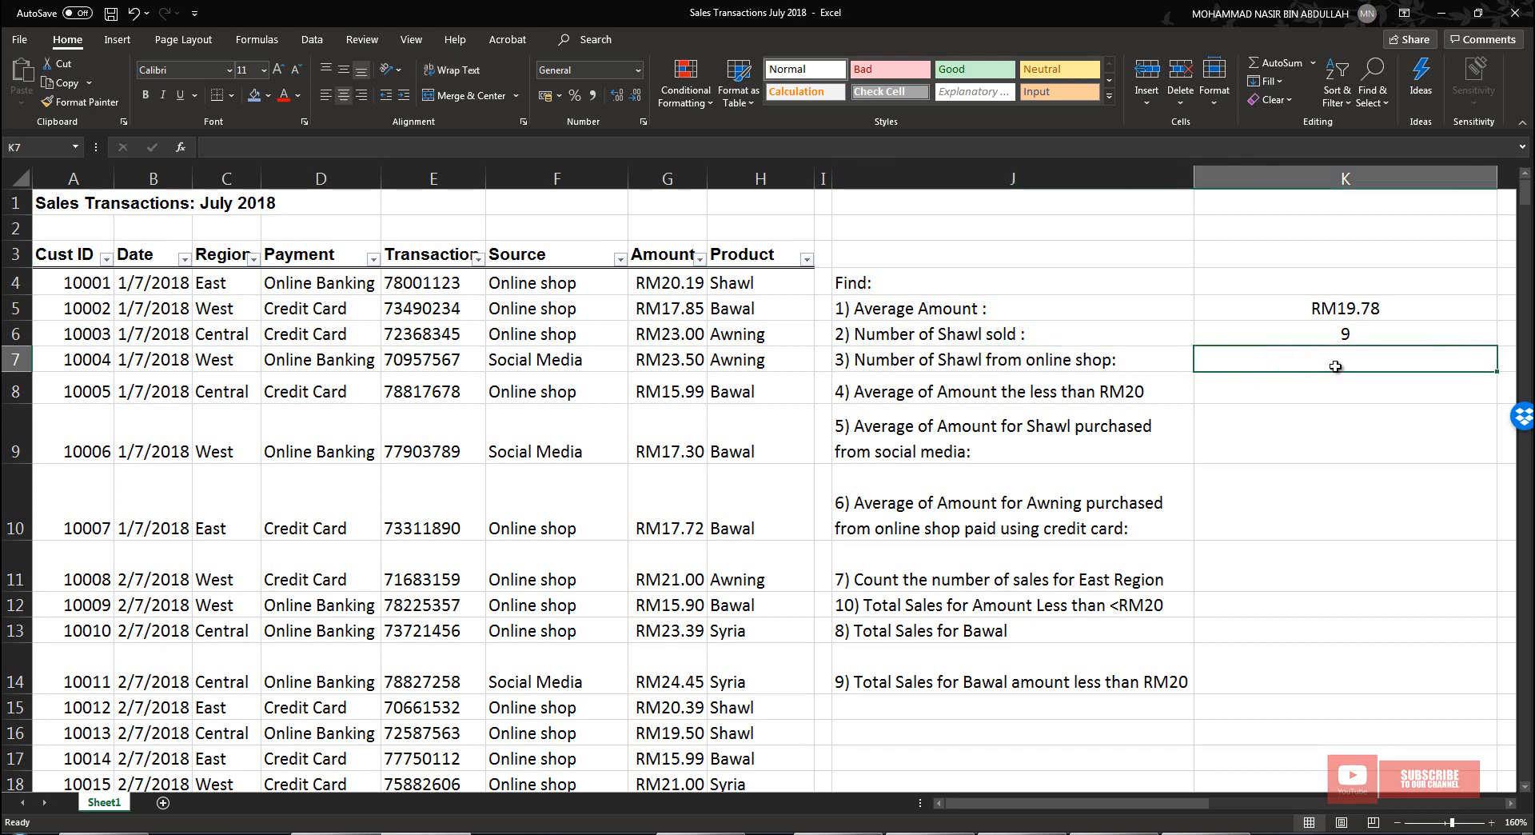
pyautogui.write('=cou')
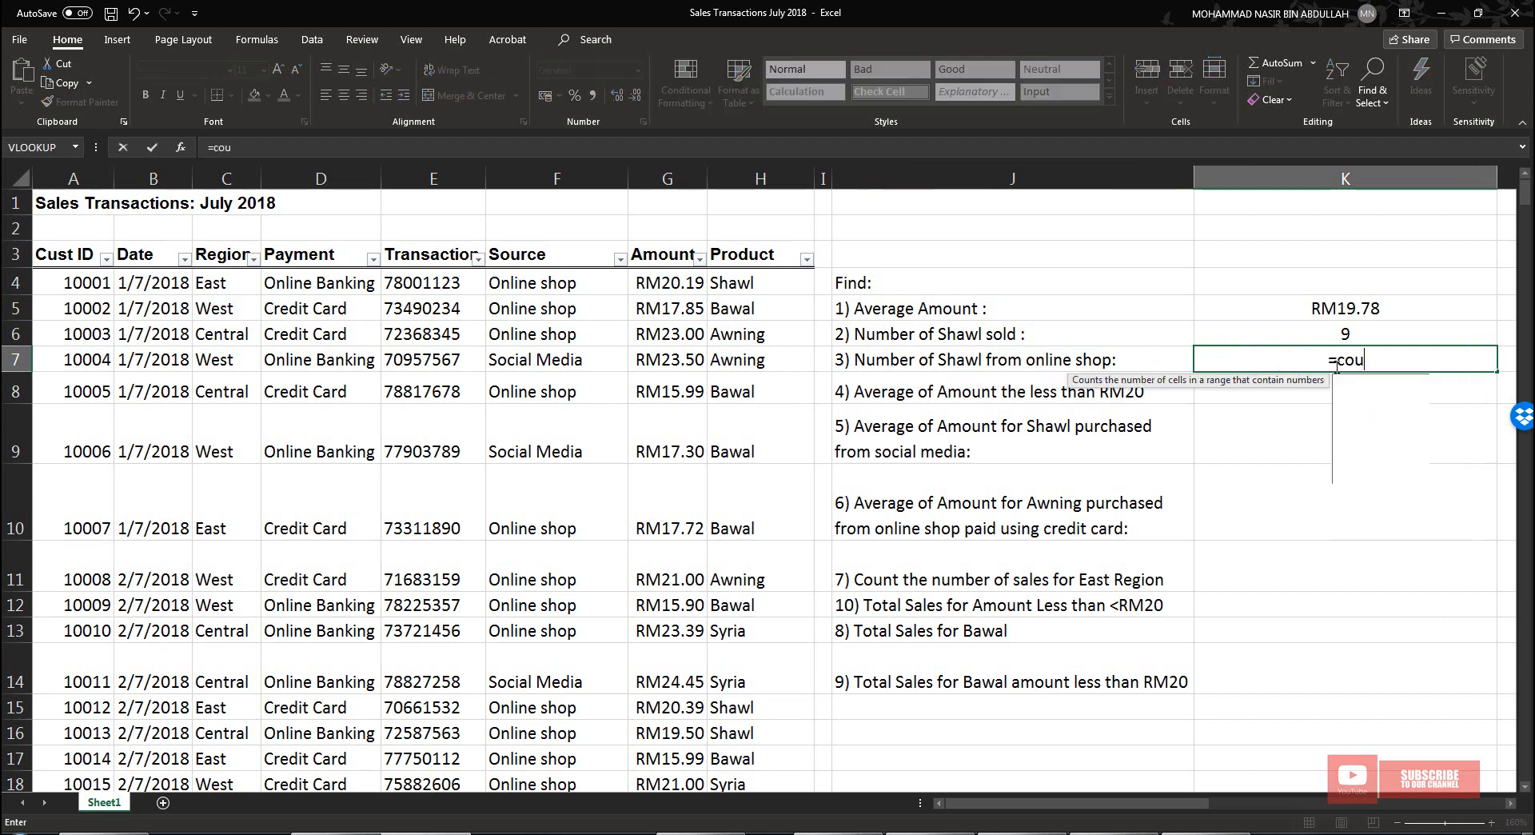
pyautogui.write('ntifs')
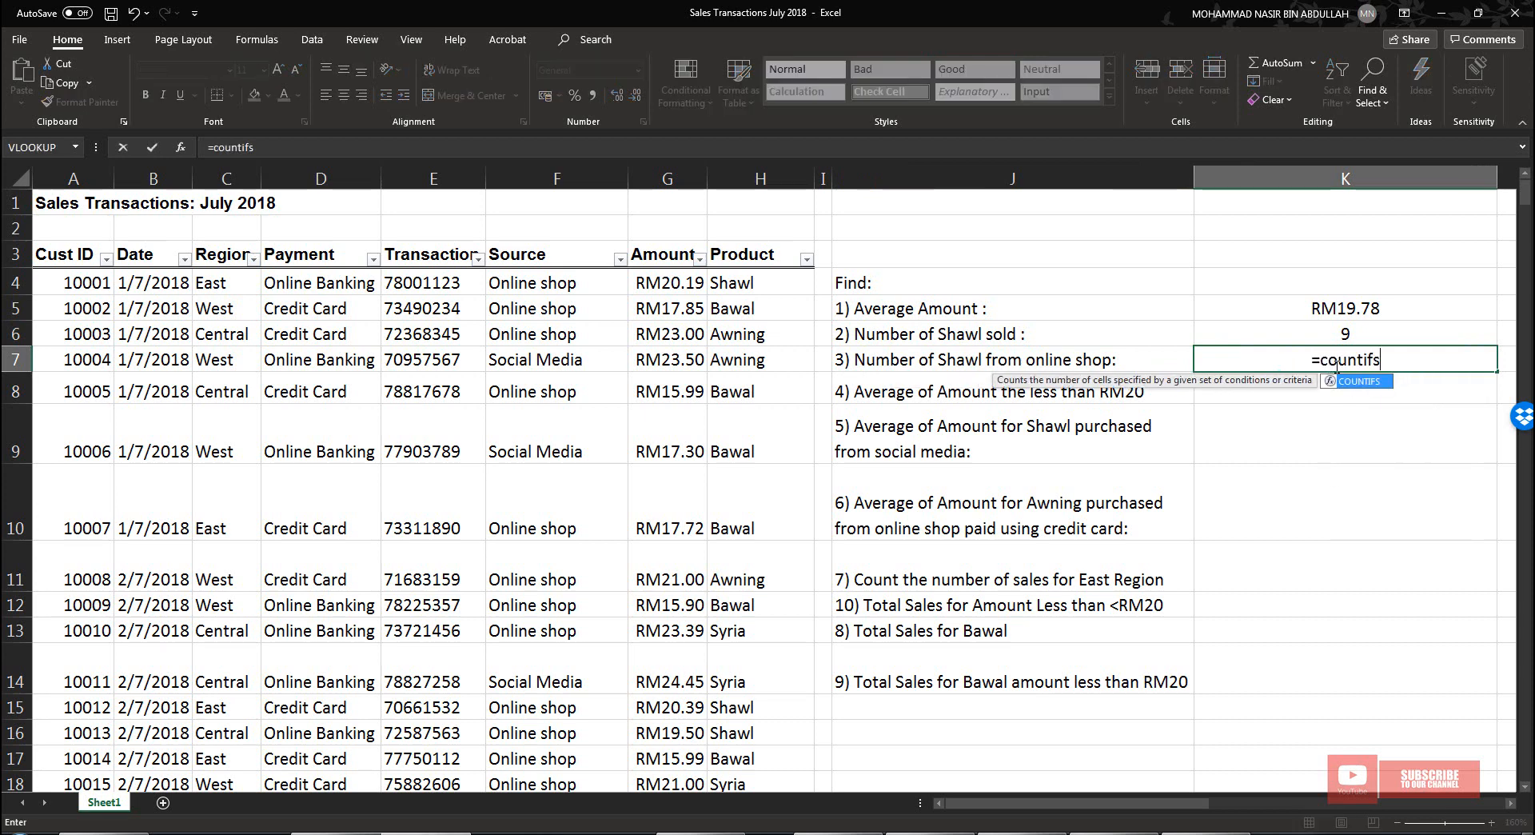
pyautogui.write('(')
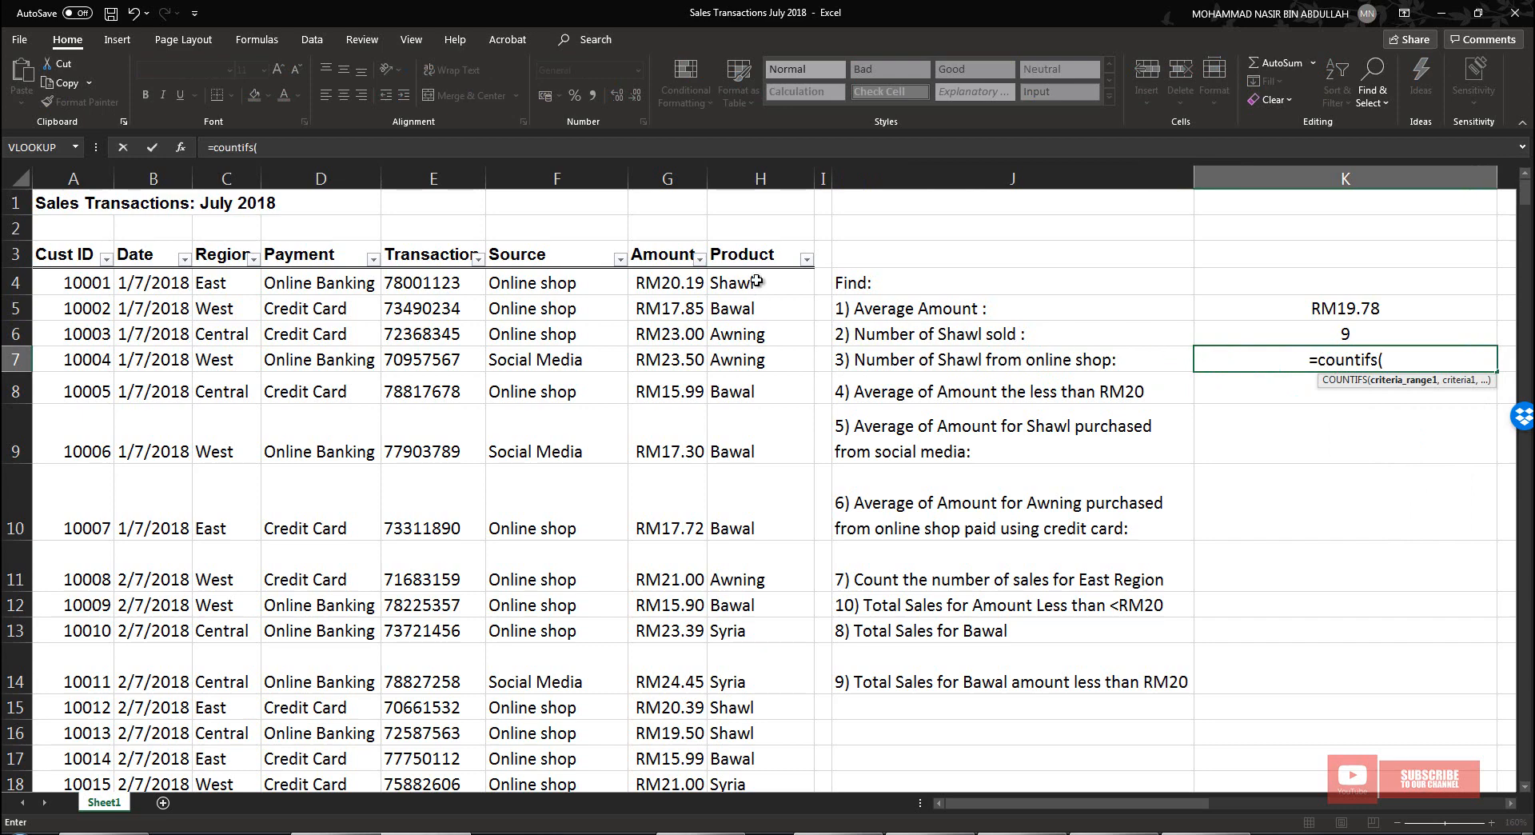
pyautogui.moveTo(757, 285); pyautogui.dragTo(752, 737)
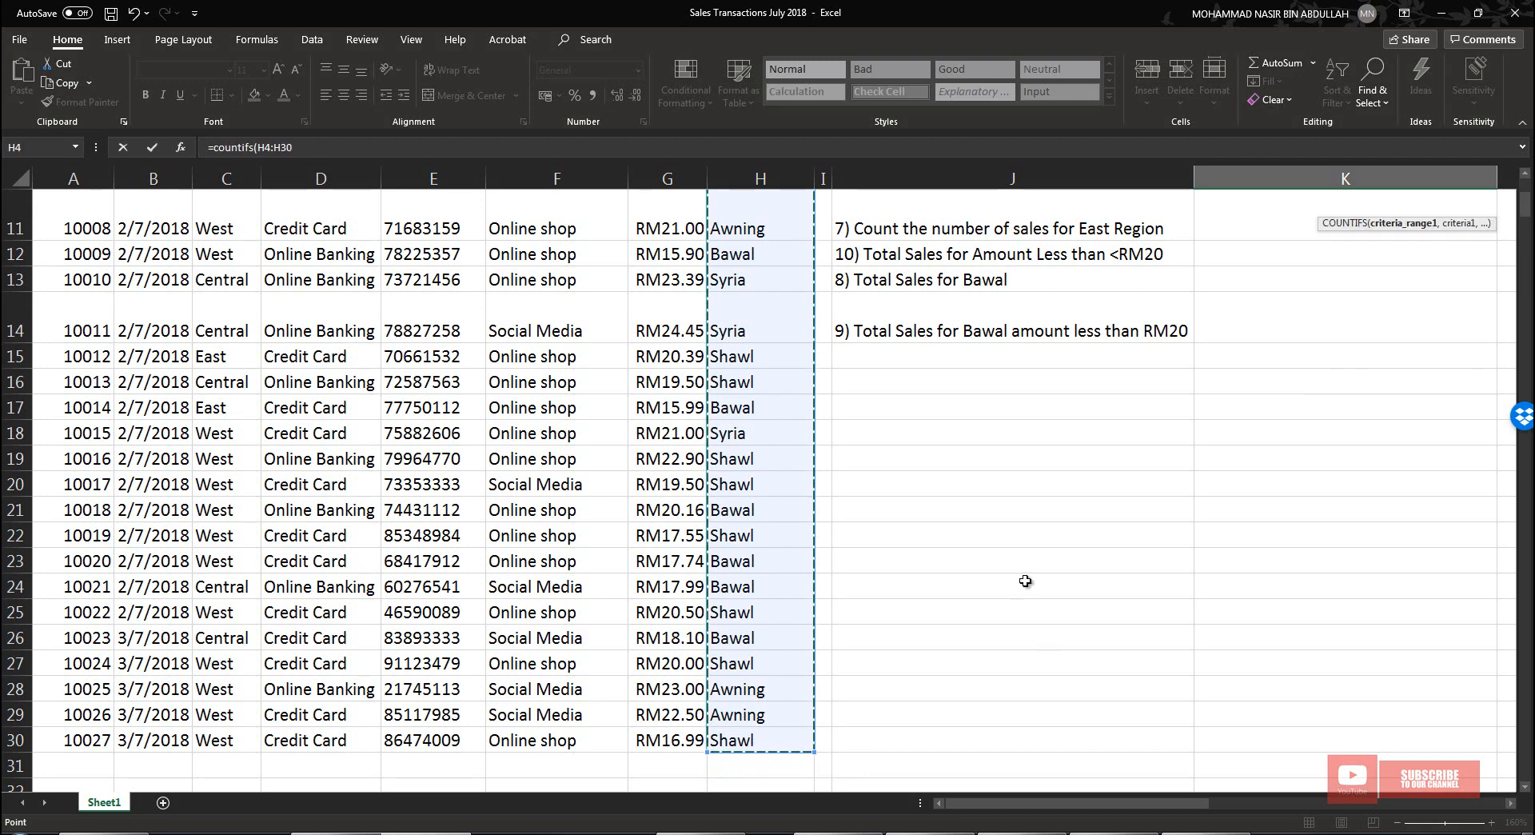
pyautogui.scroll(4, 1027, 581)
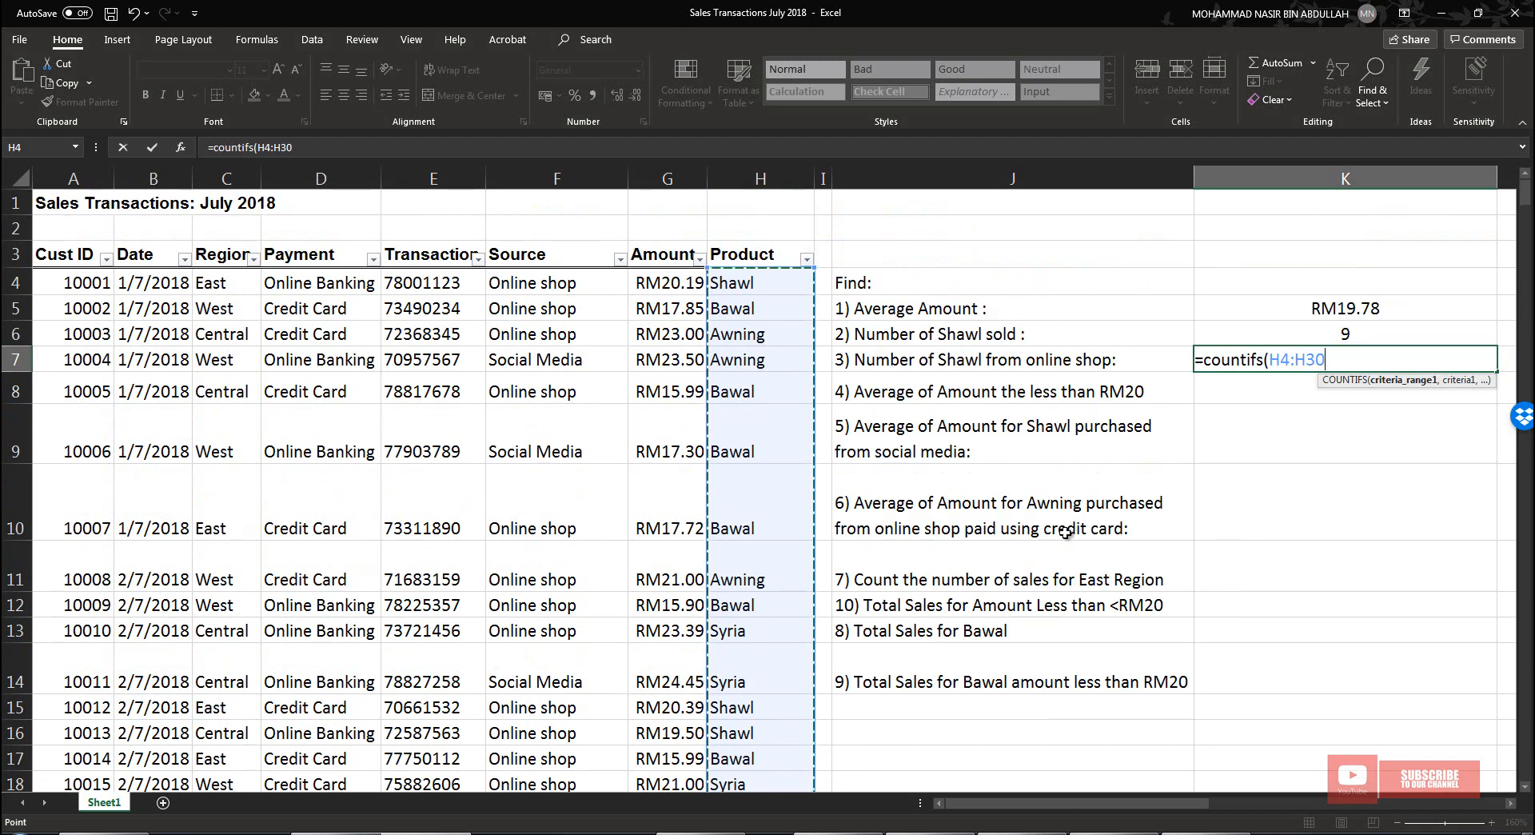
pyautogui.write(',"')
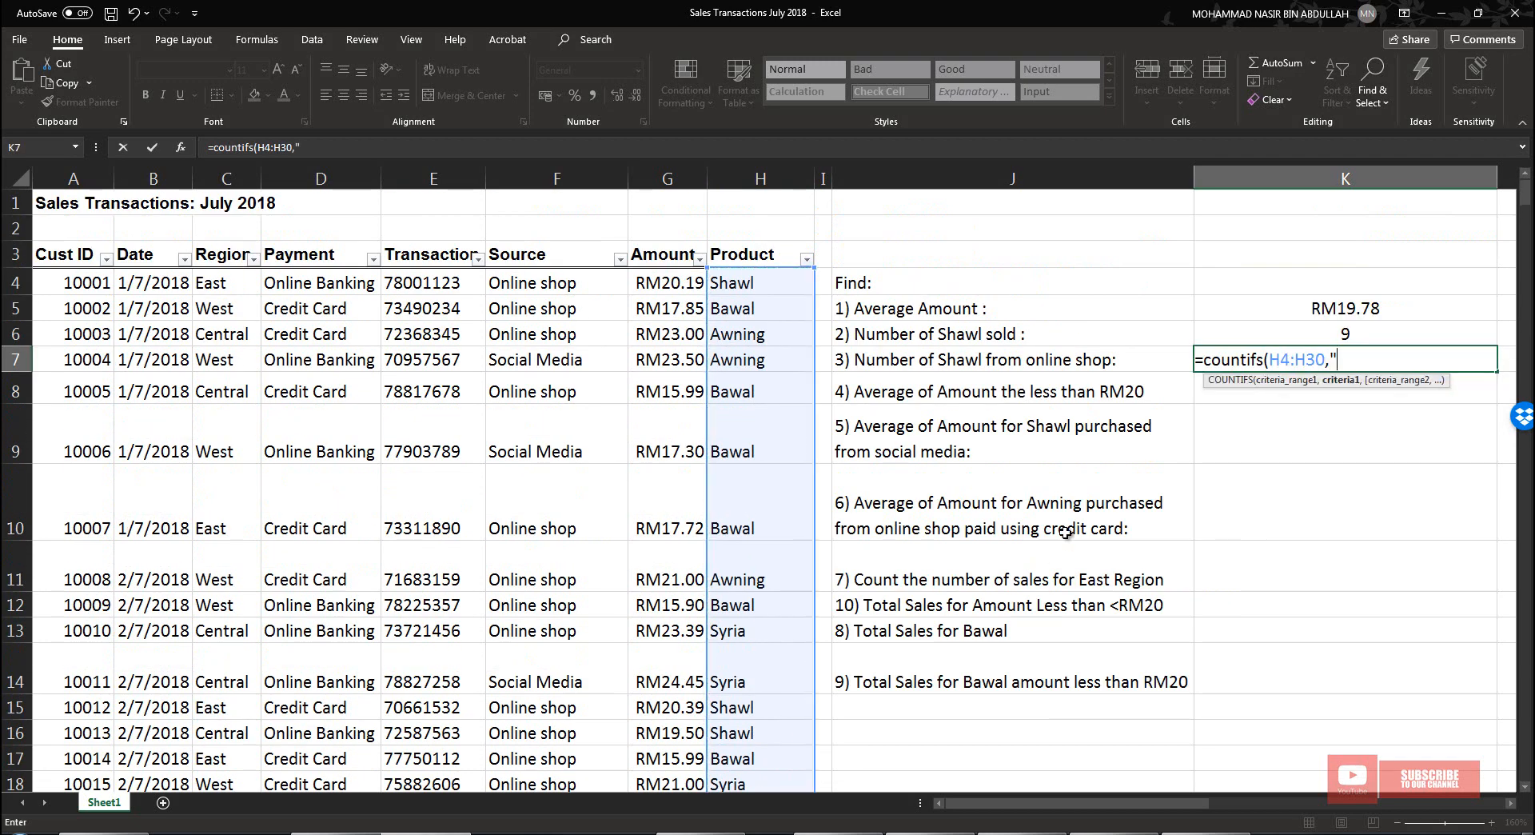
pyautogui.write('Sha')
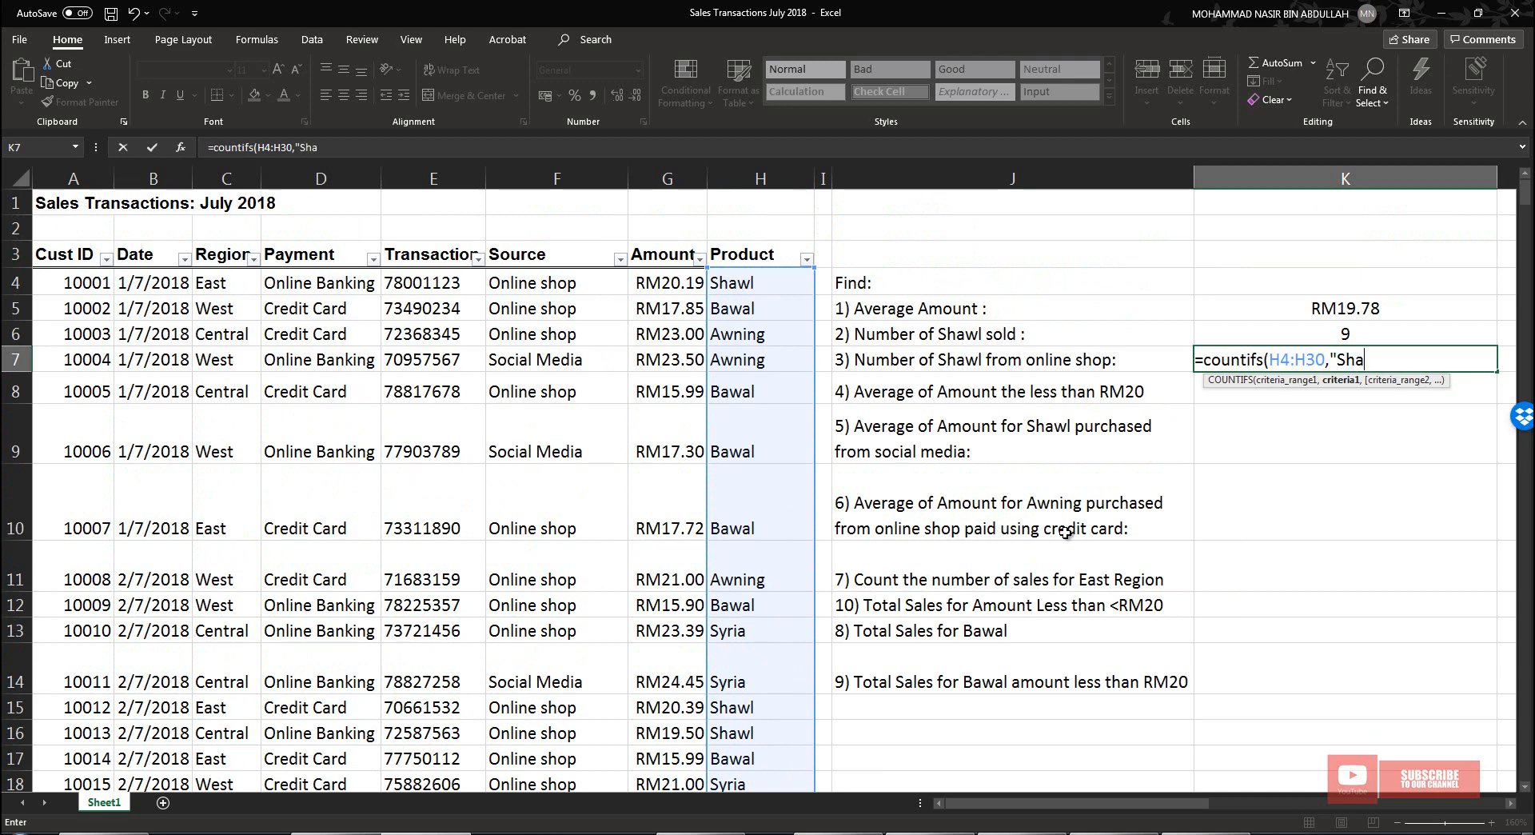
pyautogui.write('wl",')
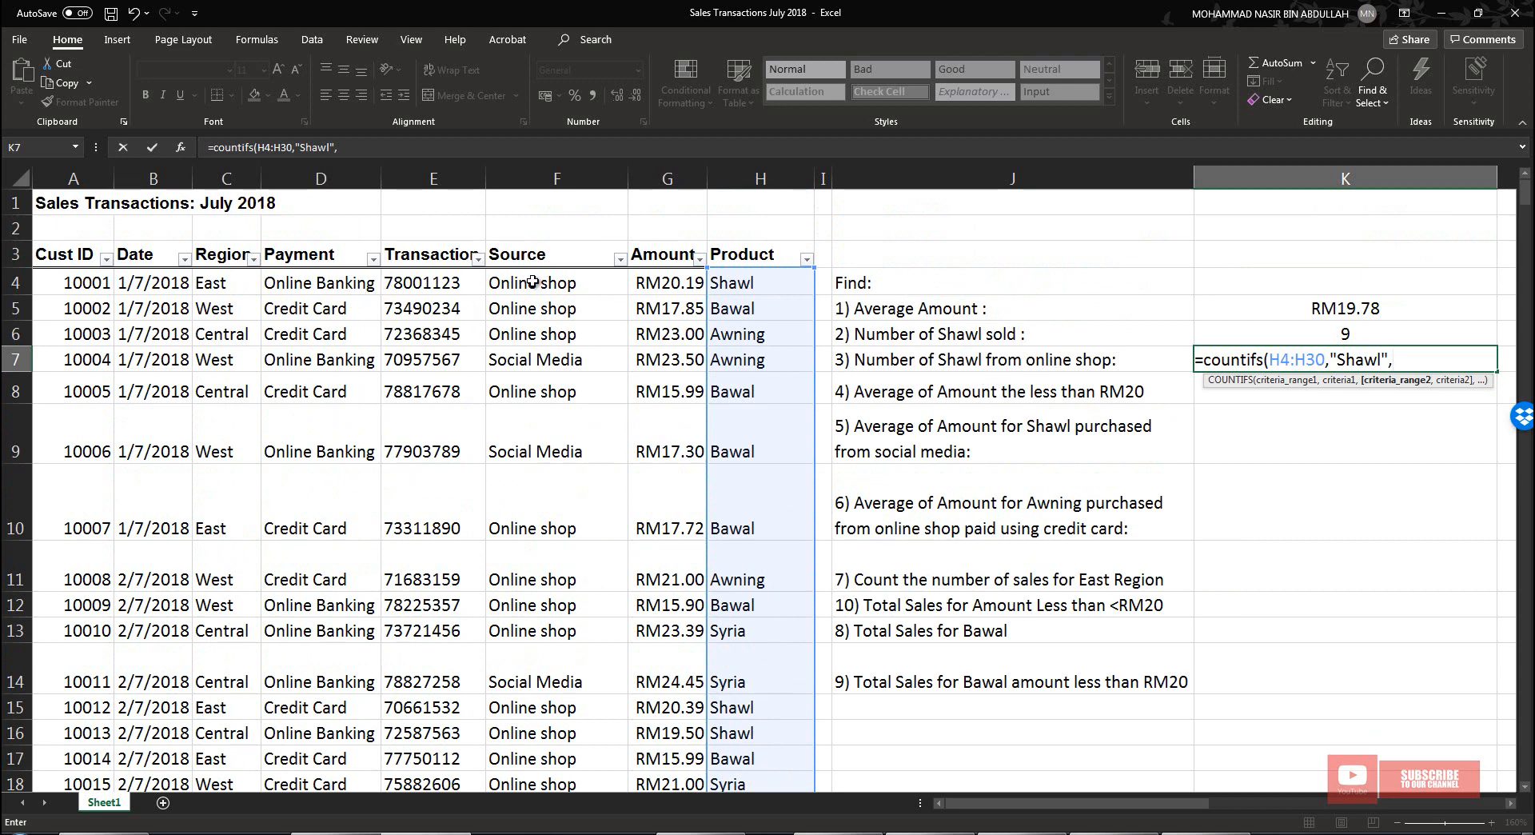
# Complete the COUNTIFS formula in K7 with F4:F30 as the second criteria range and "Online shop" as its criterion
pyautogui.moveTo(532, 281); pyautogui.dragTo(541, 739)
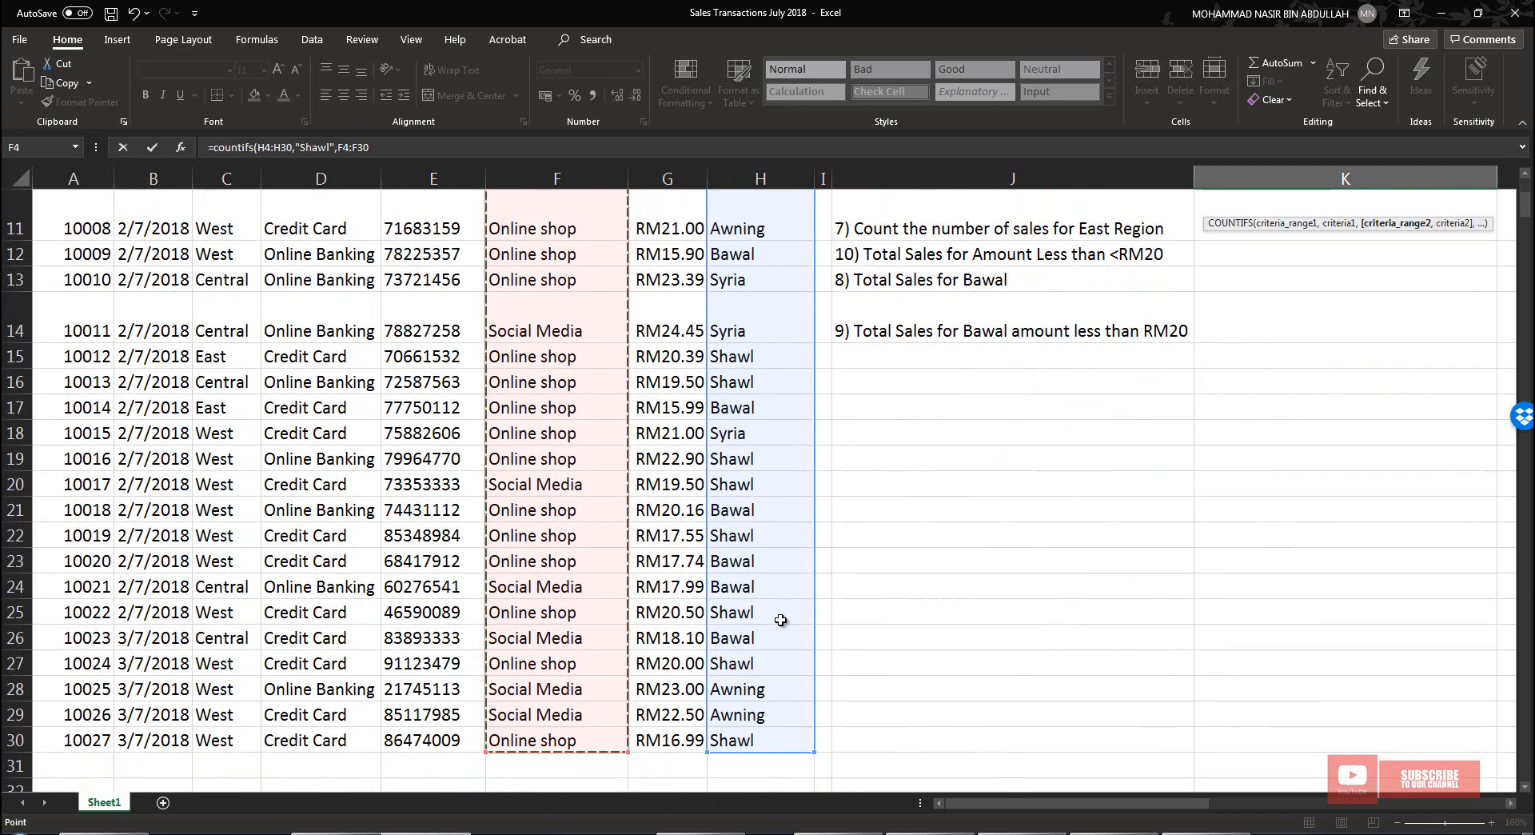
pyautogui.scroll(4, 784, 612)
pyautogui.write(',')
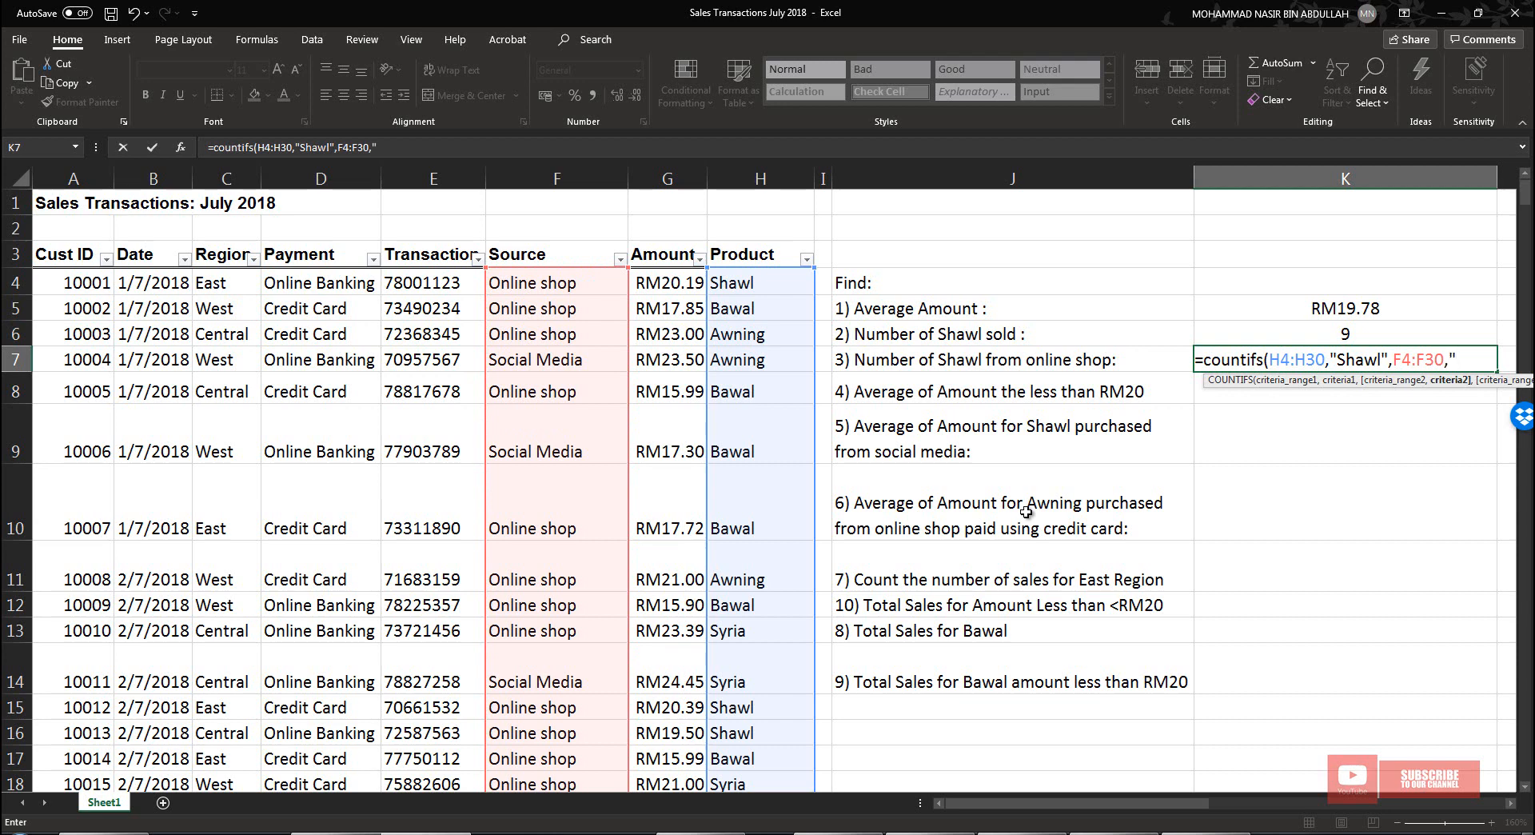
pyautogui.write('"Online S')
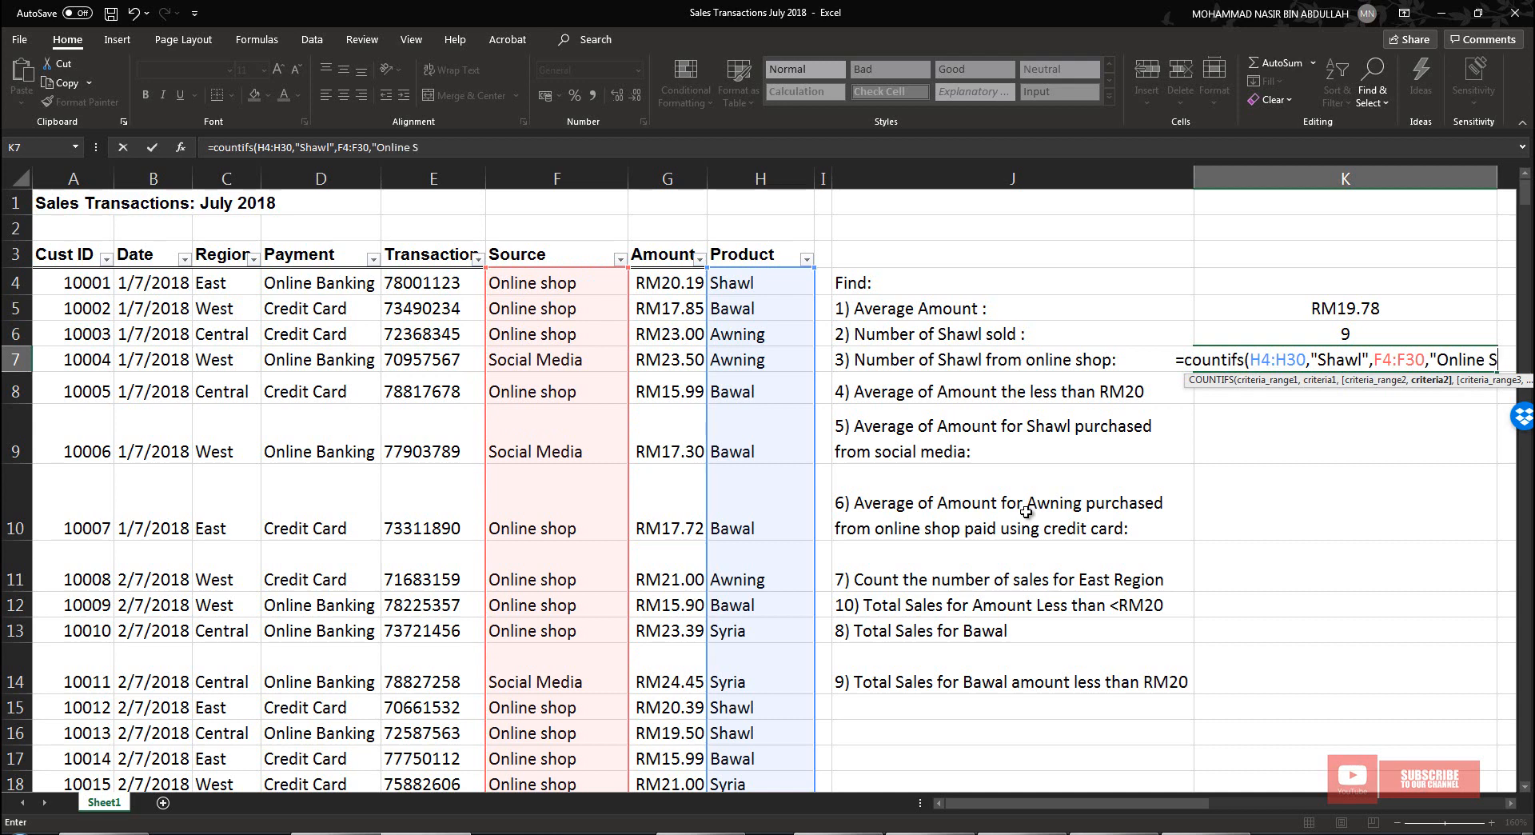
pyautogui.press('BackSpace')
pyautogui.press('BackSpace')
pyautogui.write('shop')
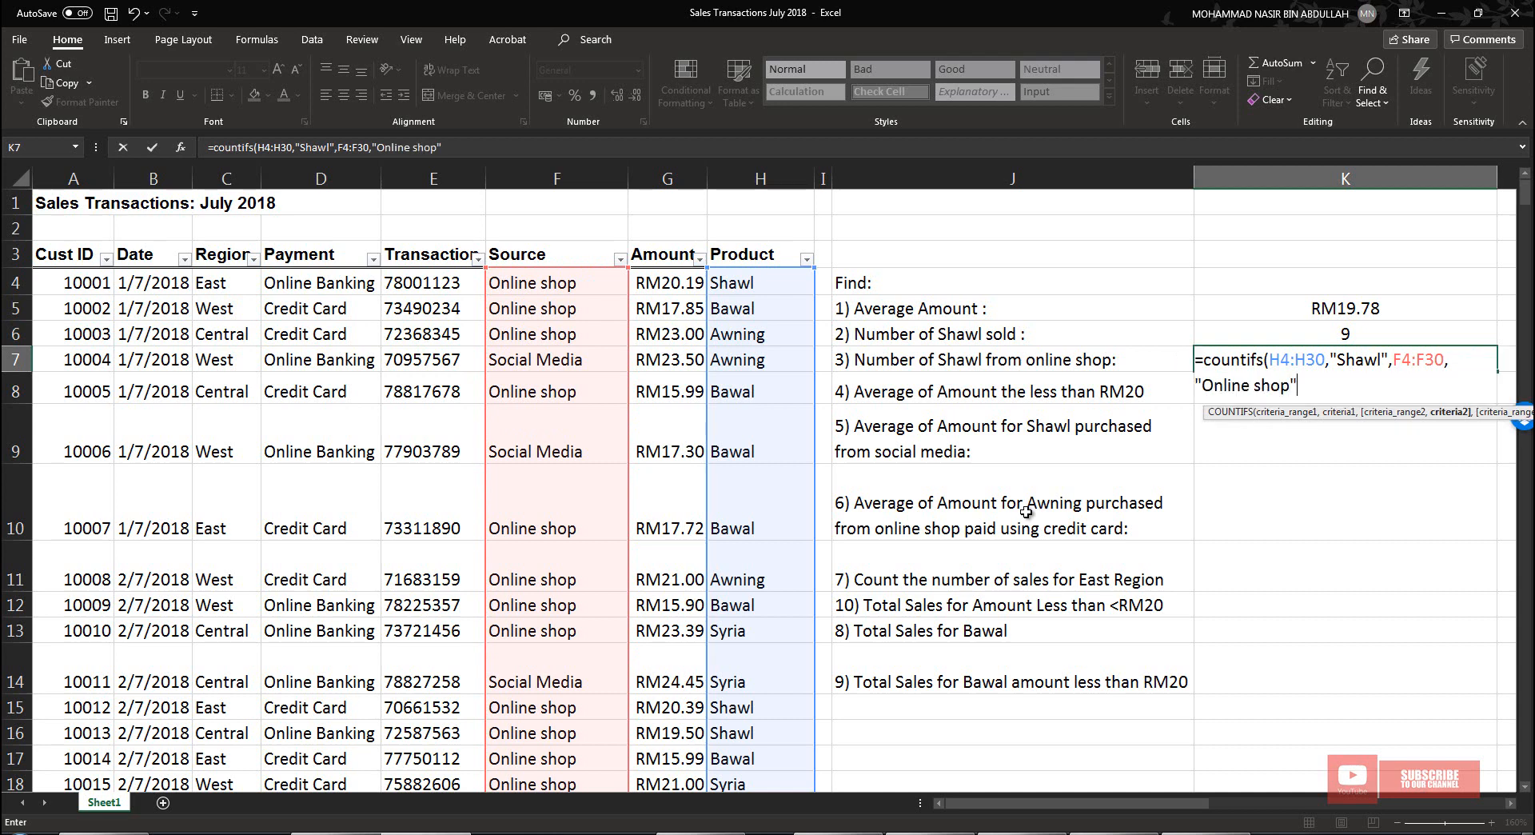
pyautogui.press('Return')
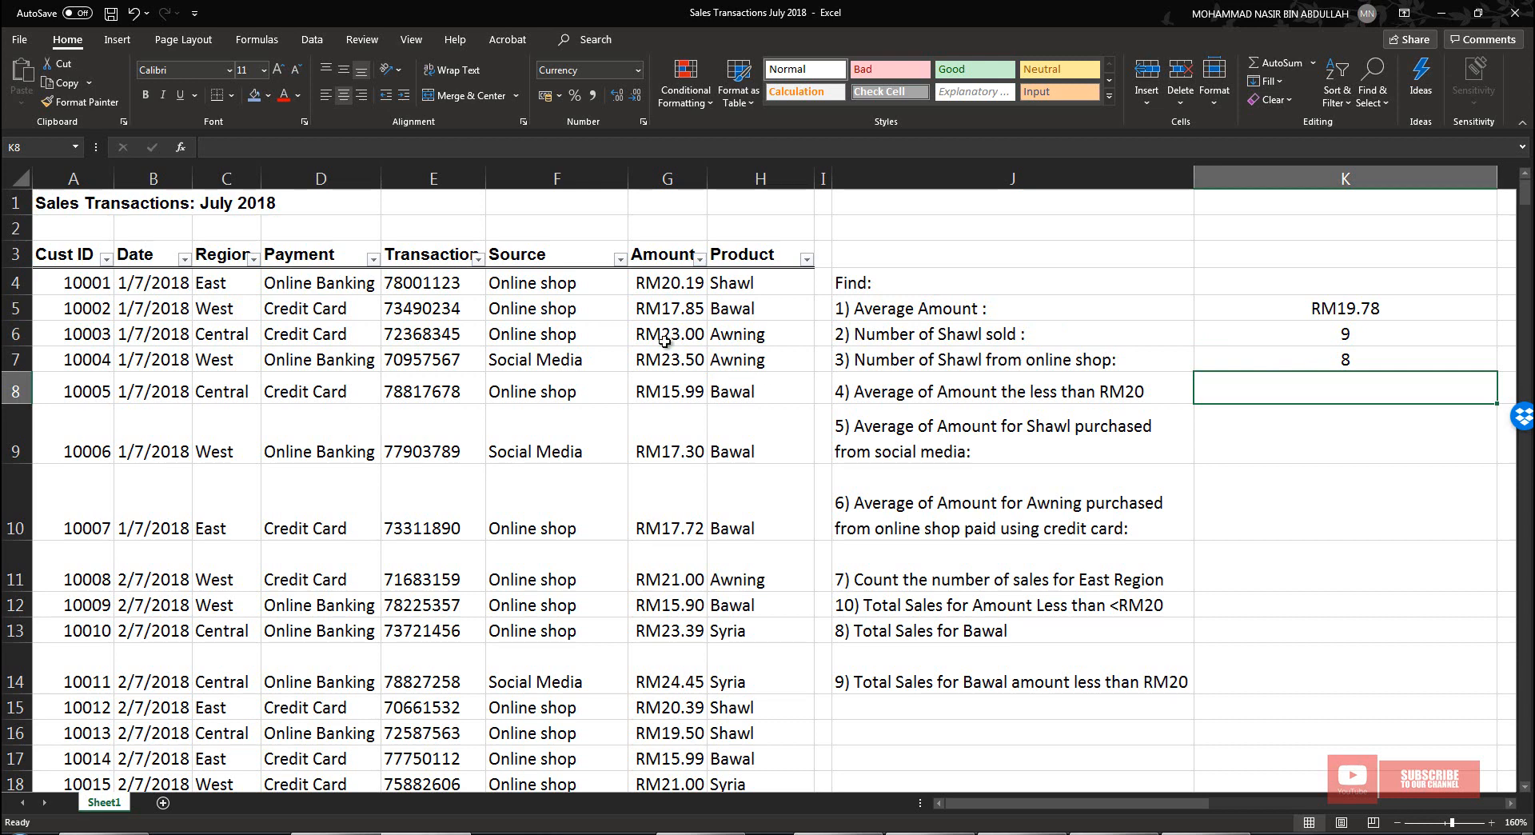
pyautogui.click(1292, 357)
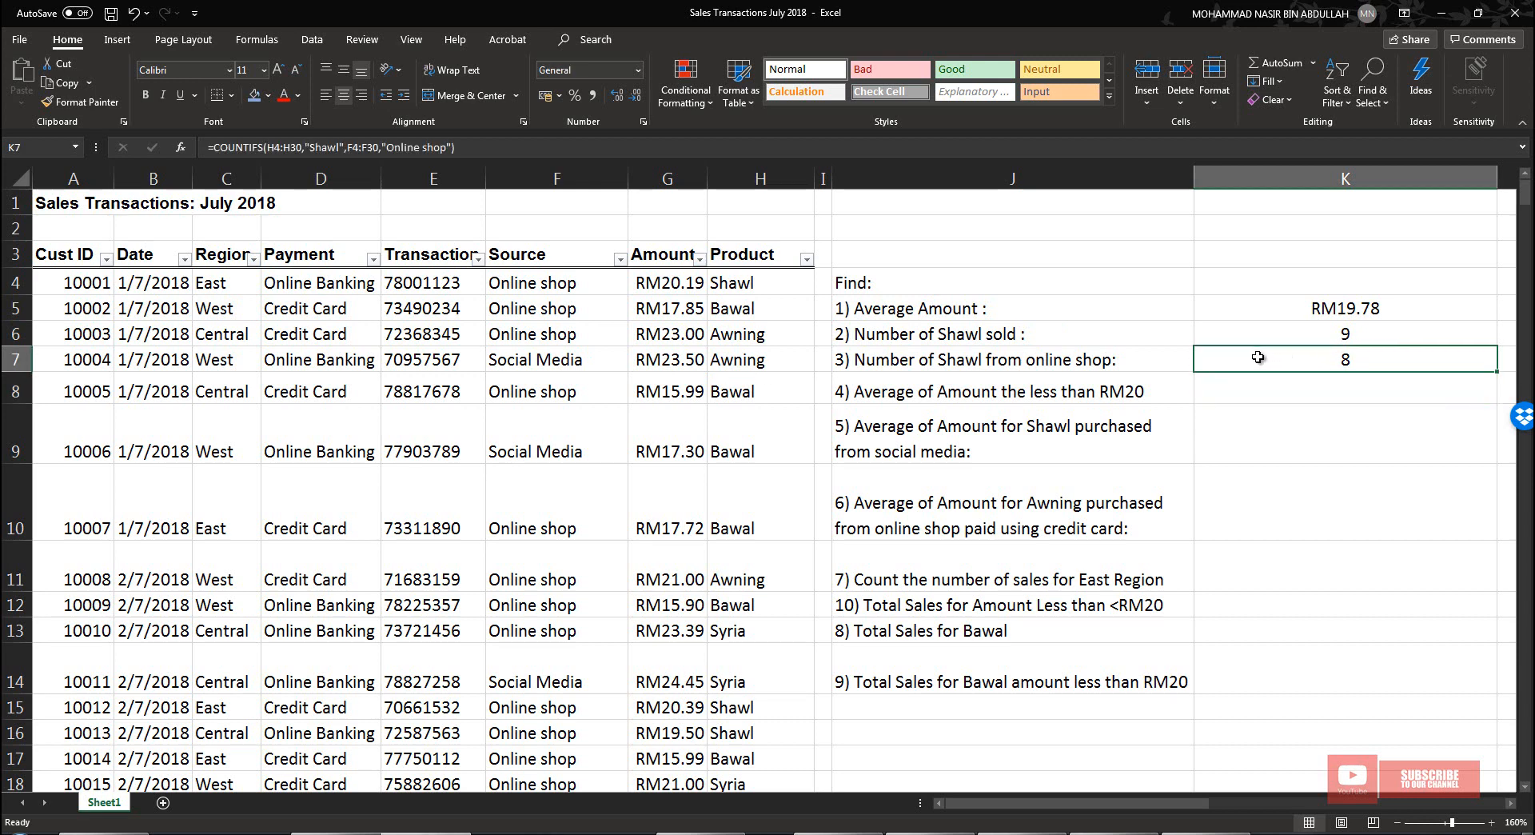
# Calculate the average of the amounts less than RM20 in K8 with the formula =AVERAGEIF(G4:G30, "<20")
pyautogui.click(898, 385)
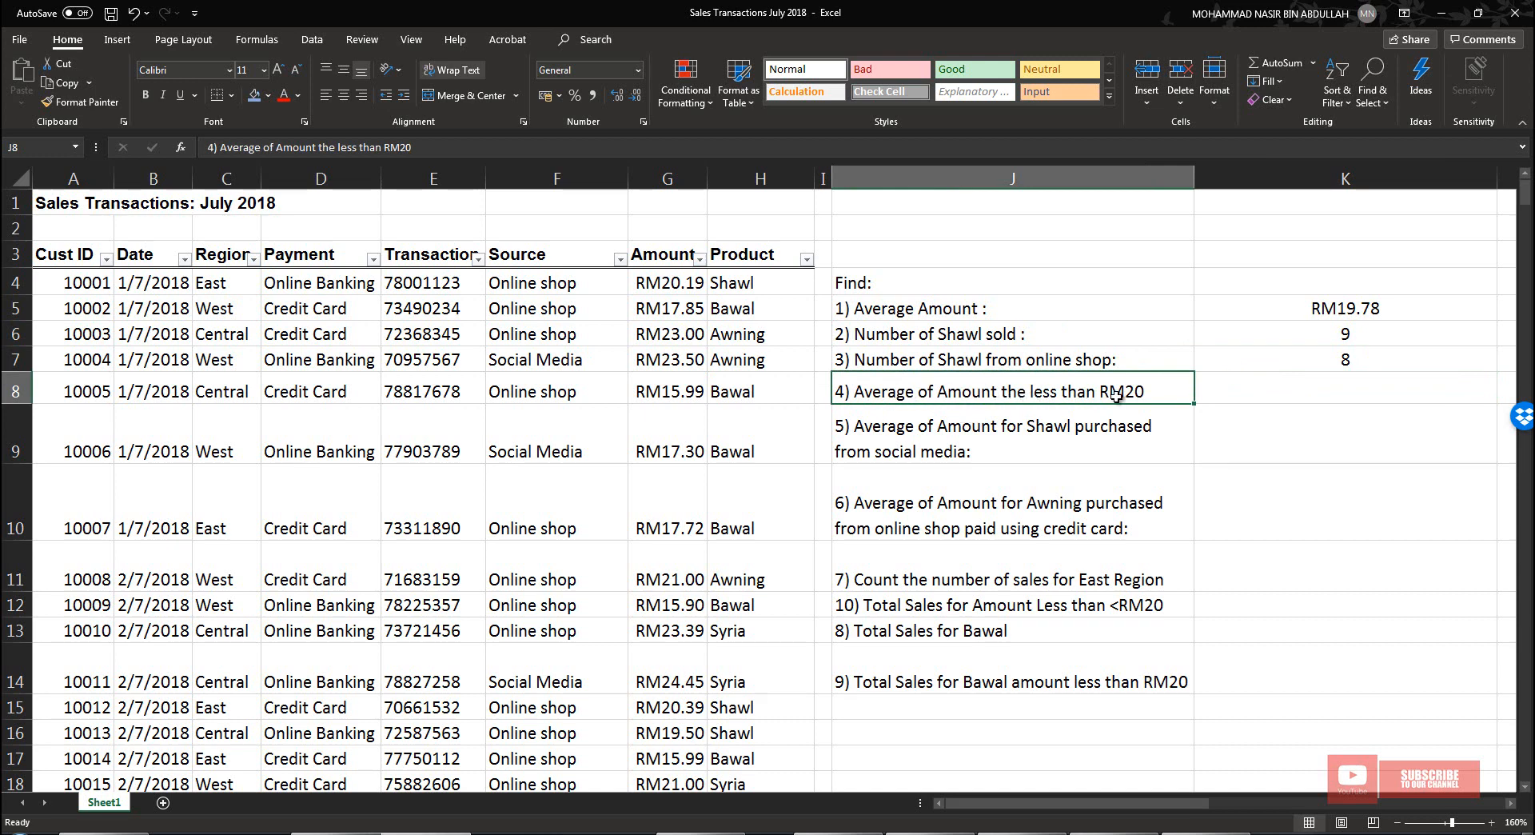
pyautogui.moveTo(675, 284); pyautogui.dragTo(675, 440)
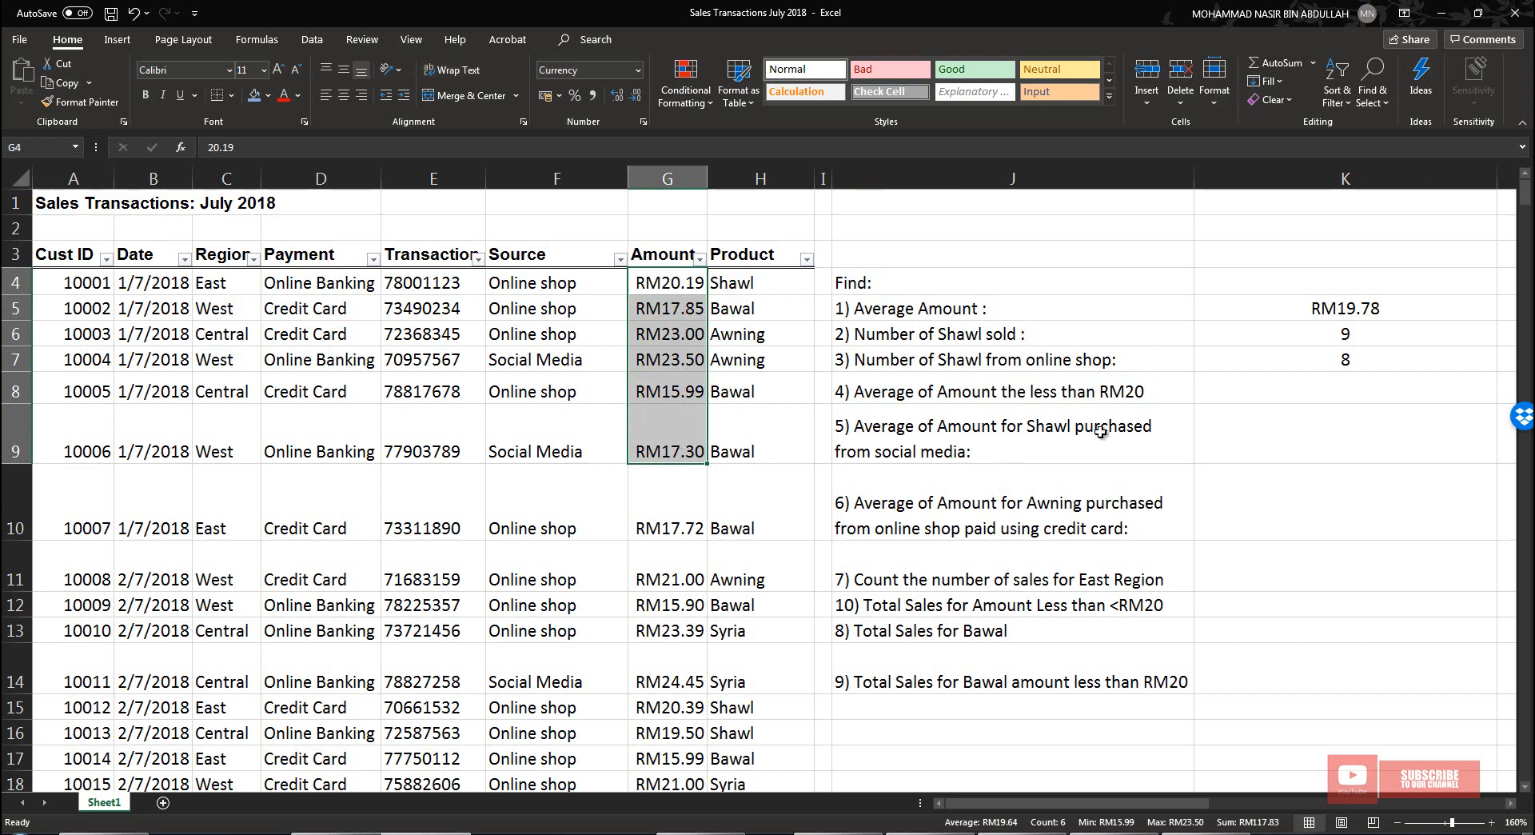
pyautogui.click(1238, 394)
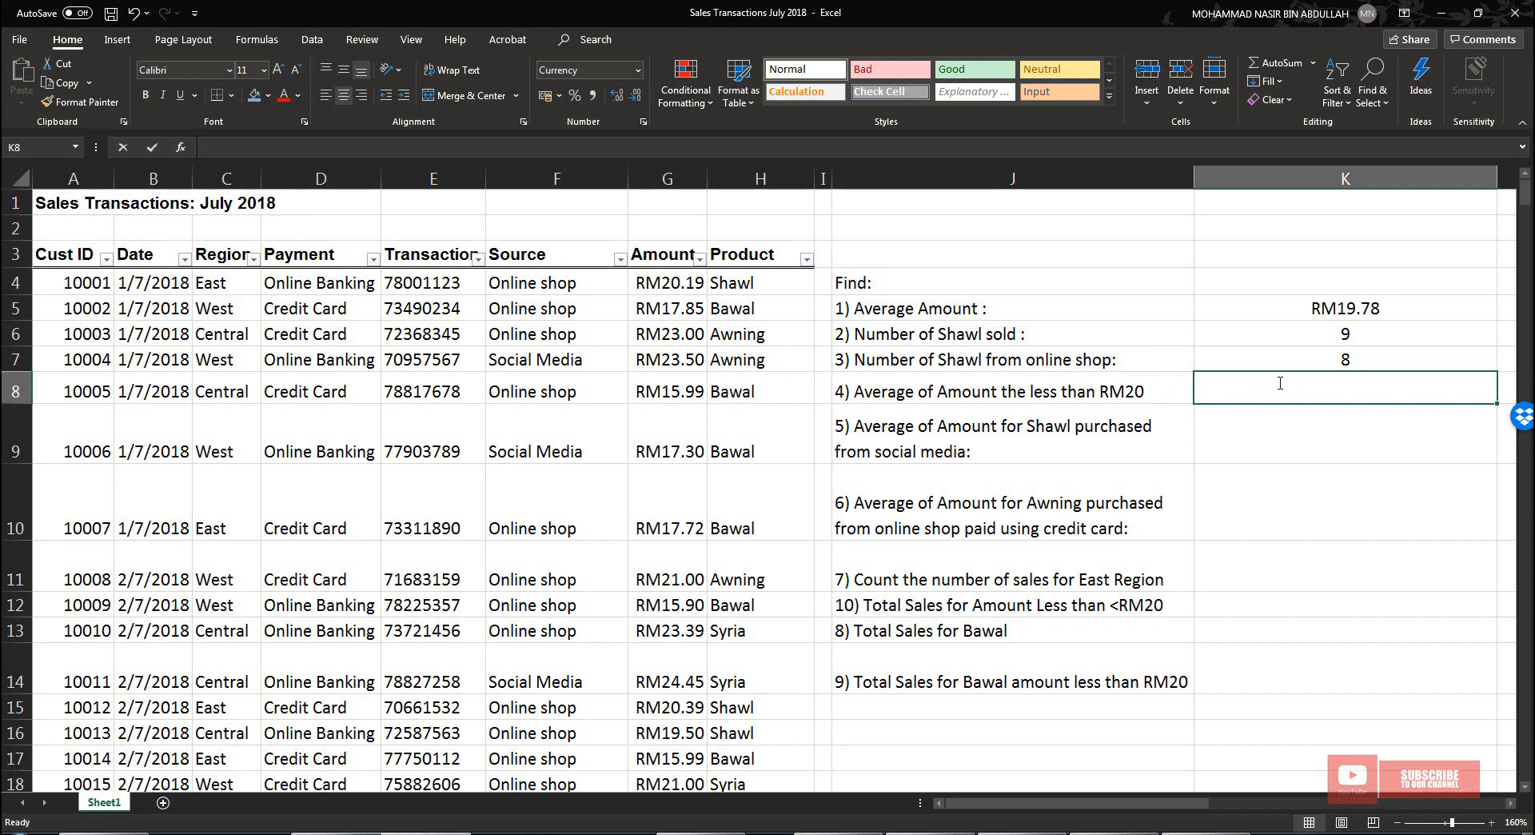
pyautogui.write('=ave')
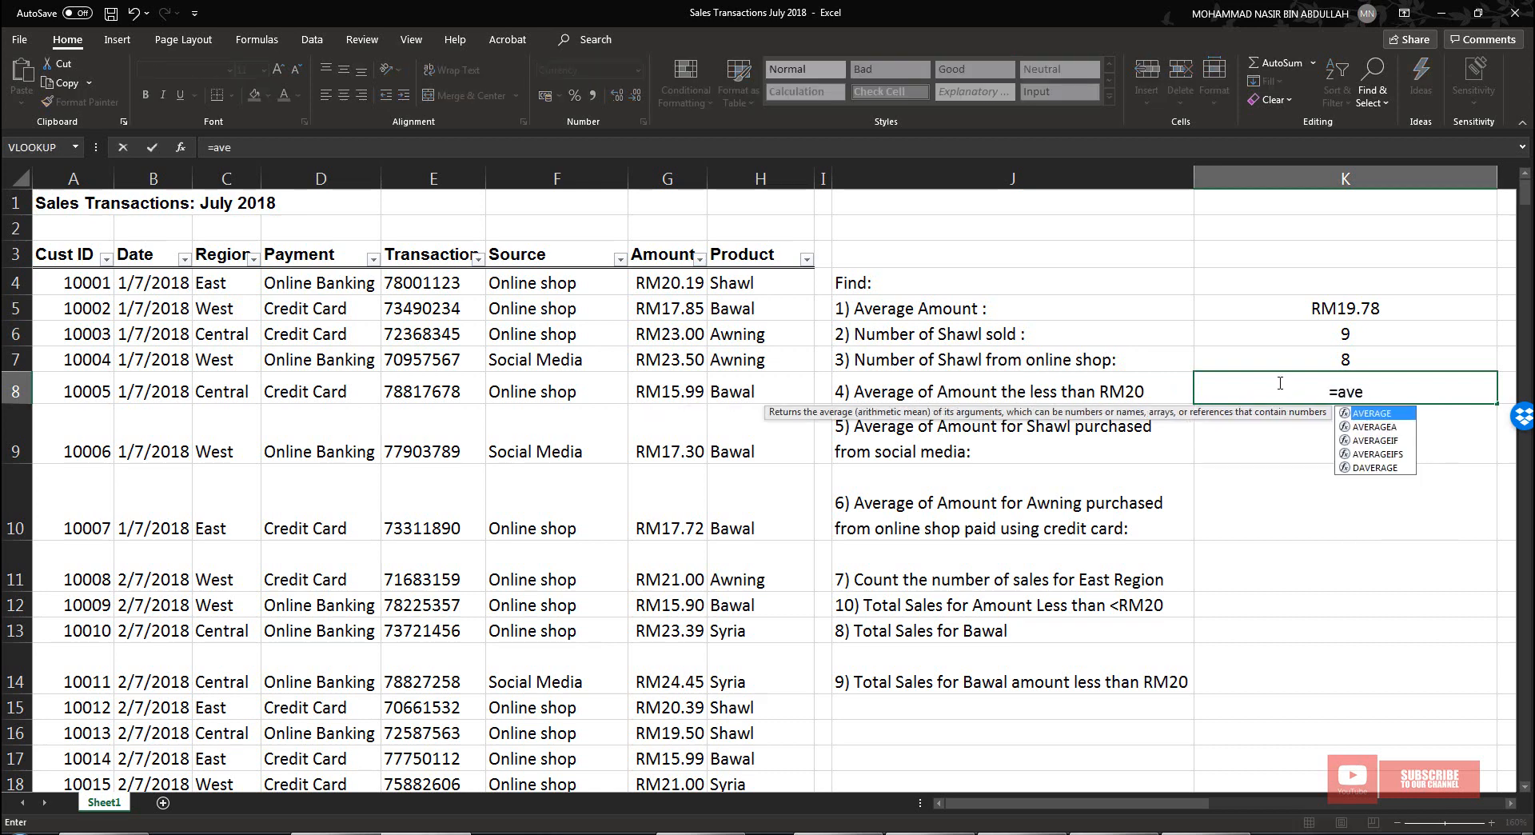
pyautogui.write('rageif')
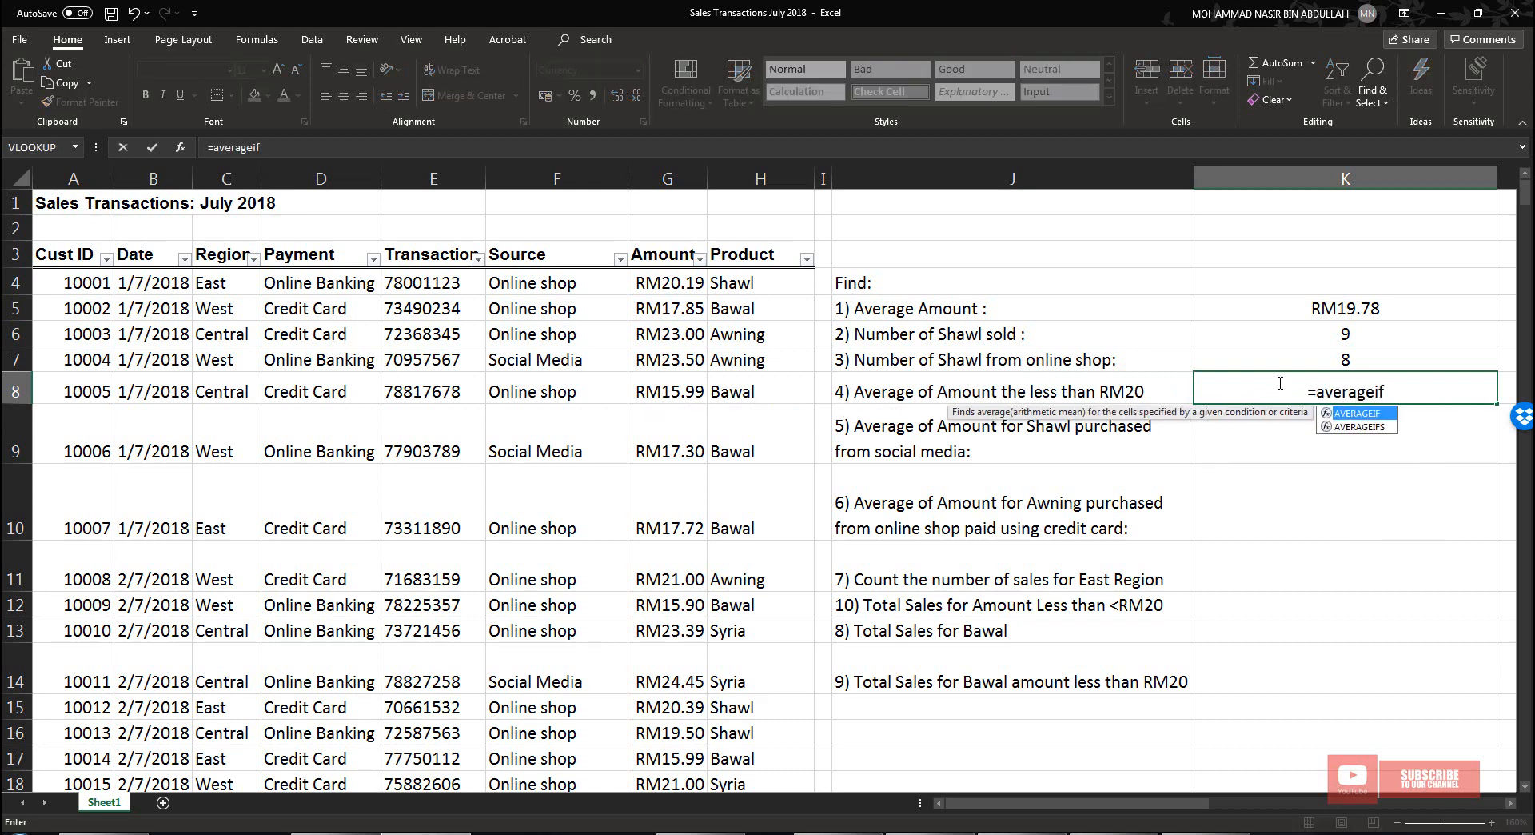
pyautogui.write('(')
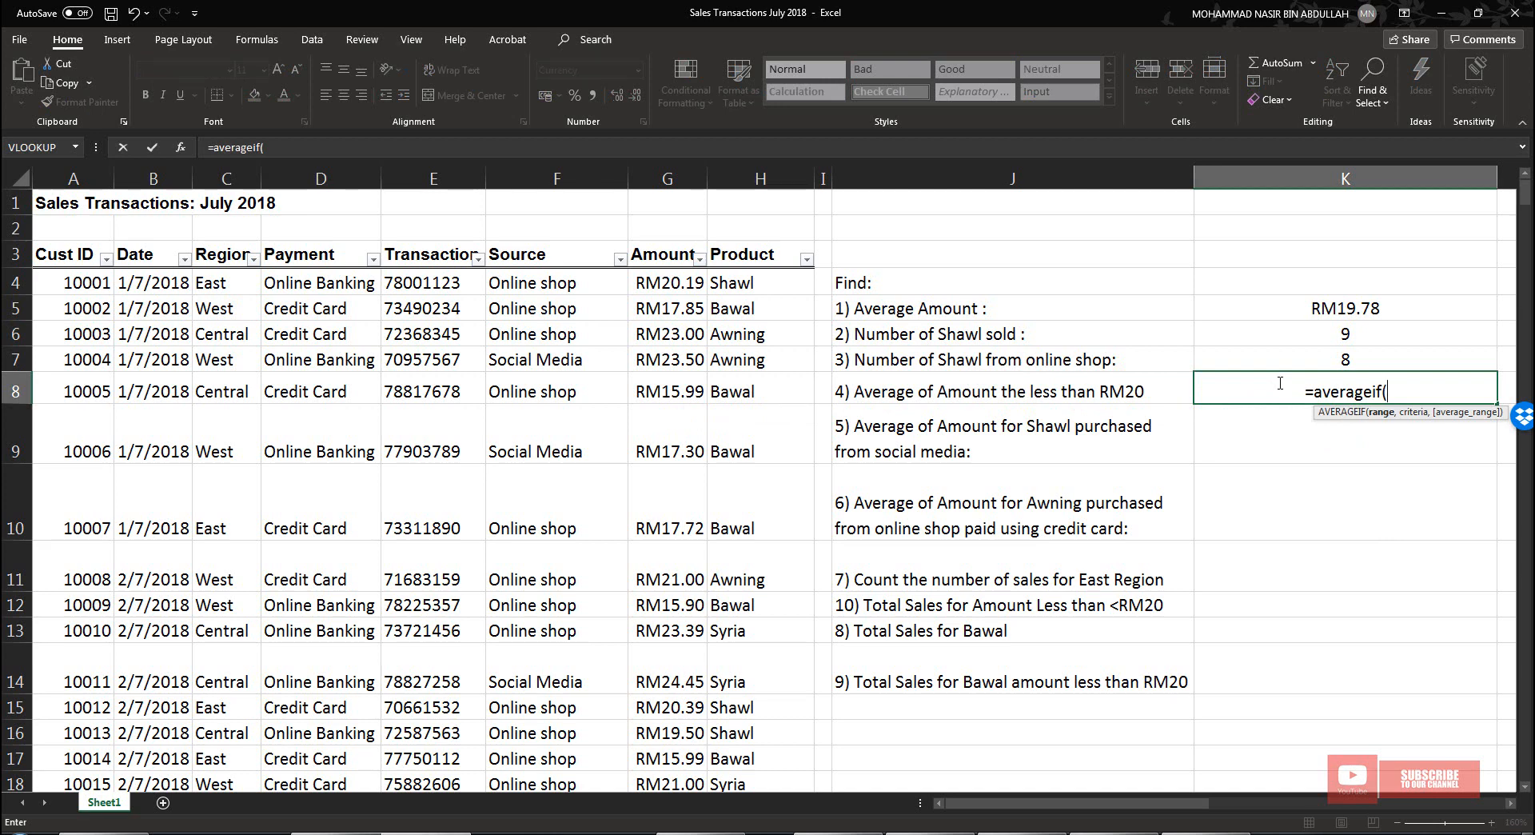
pyautogui.moveTo(669, 282); pyautogui.dragTo(683, 746)
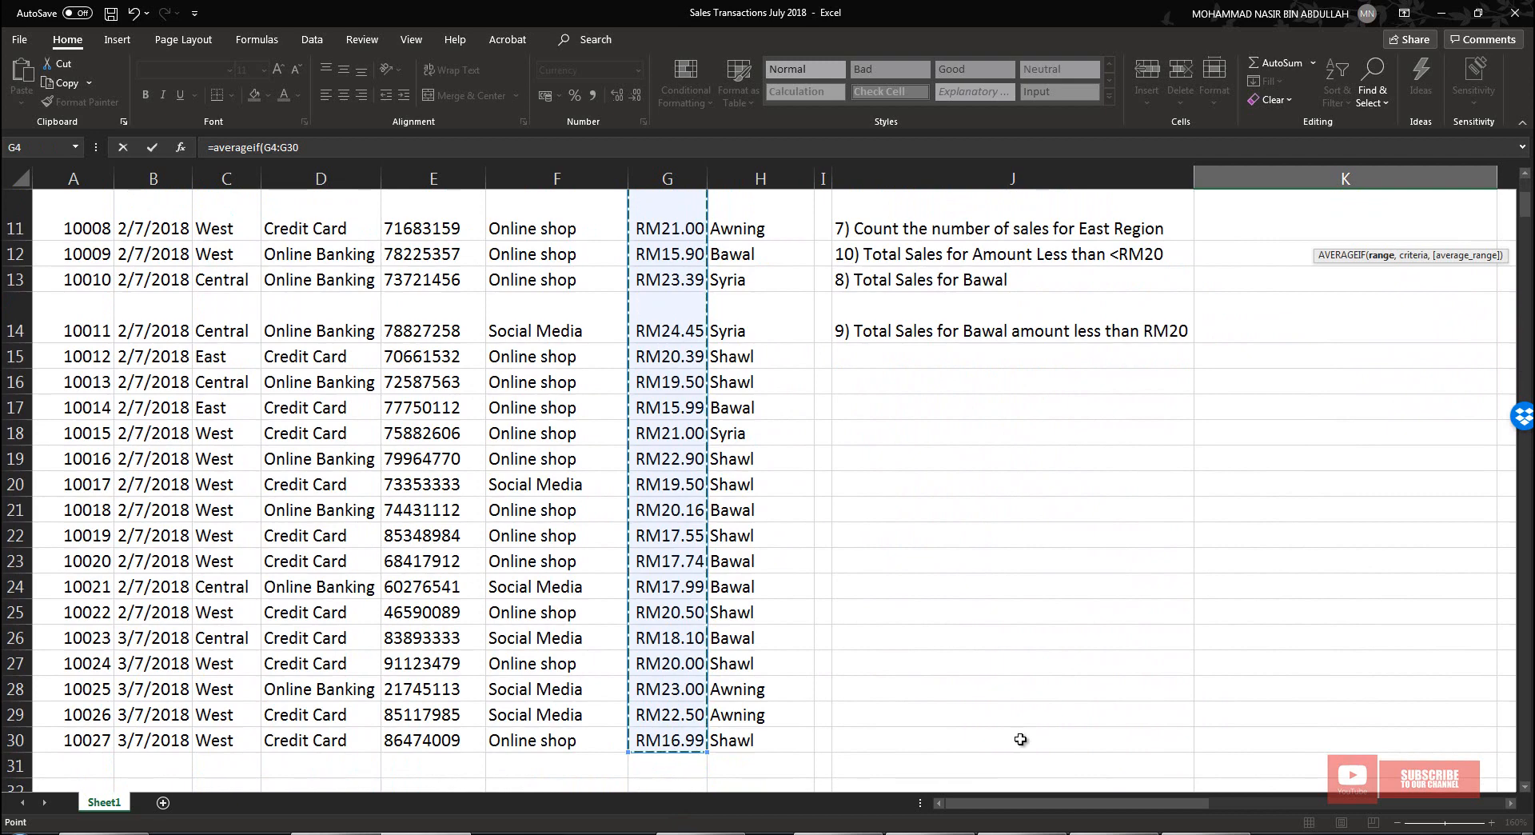
pyautogui.write(', "<')
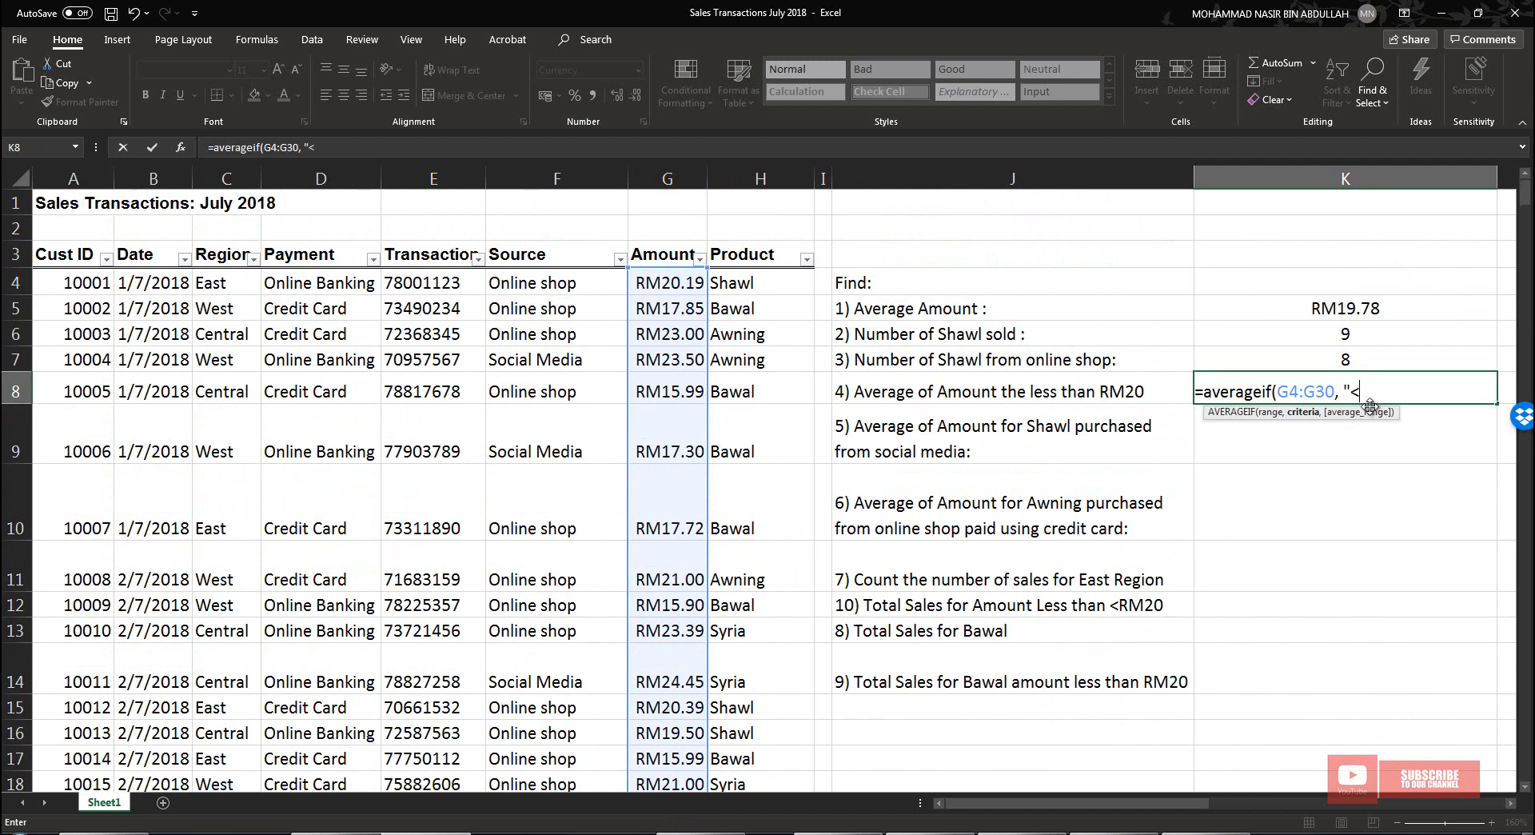
pyautogui.write('20")')
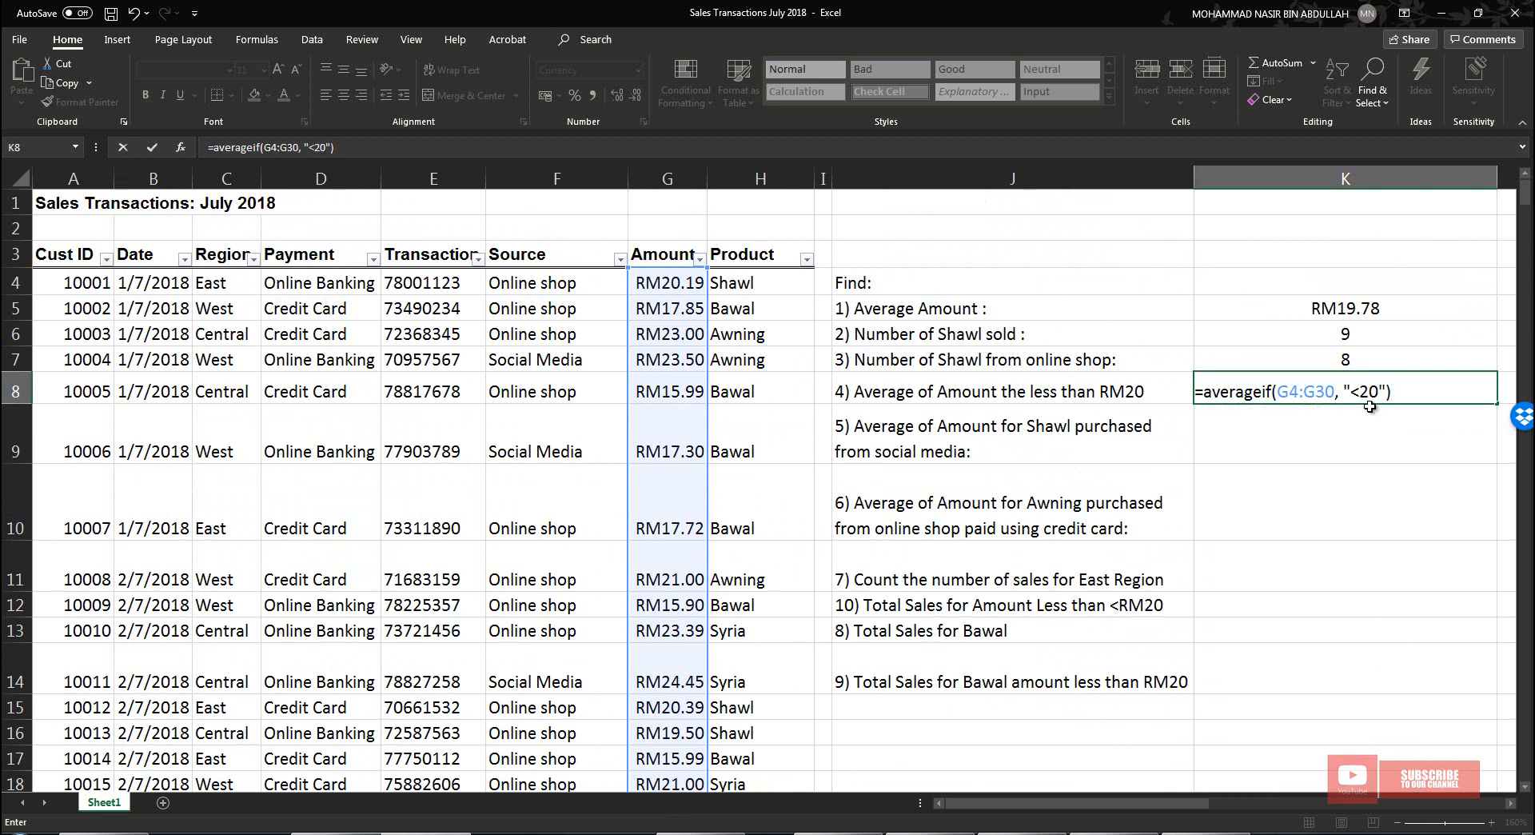
pyautogui.press('Return')
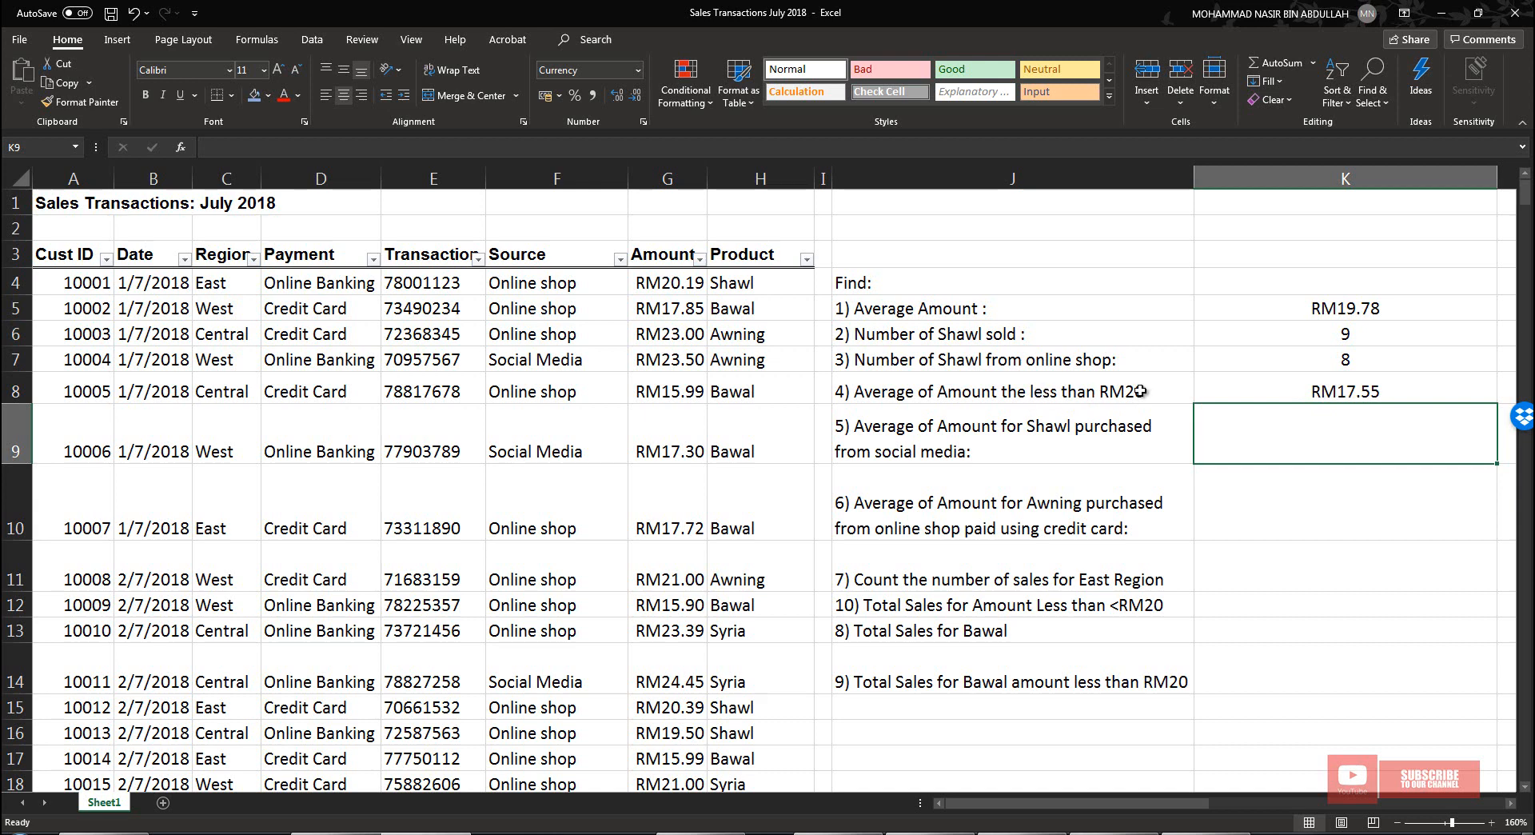
# Start an AVERAGEIFS formula in K9 for question 5 with the amounts G4:G30 as the average range
pyautogui.click(880, 420)
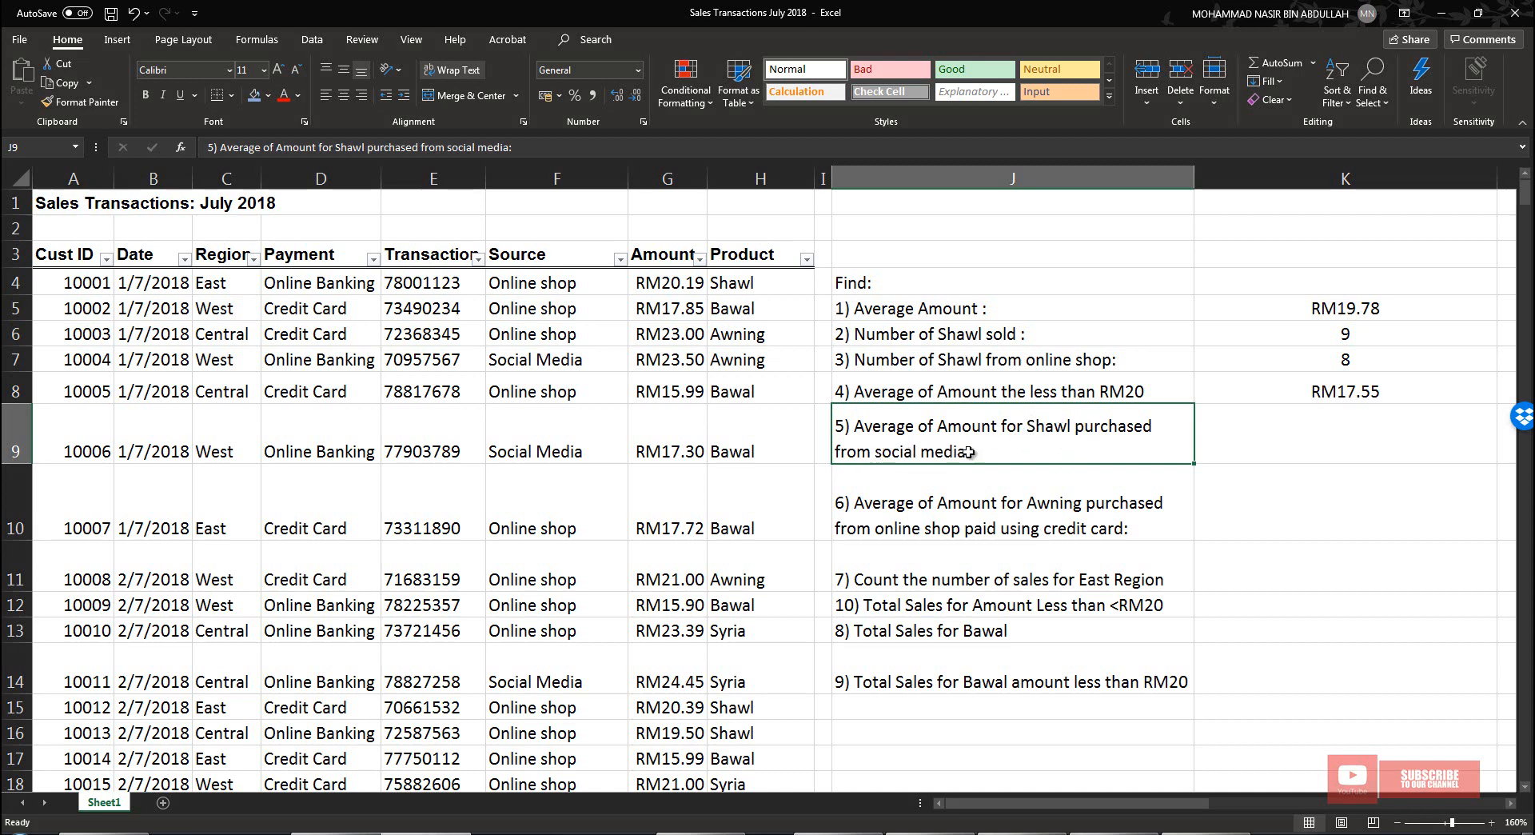
pyautogui.click(1399, 432)
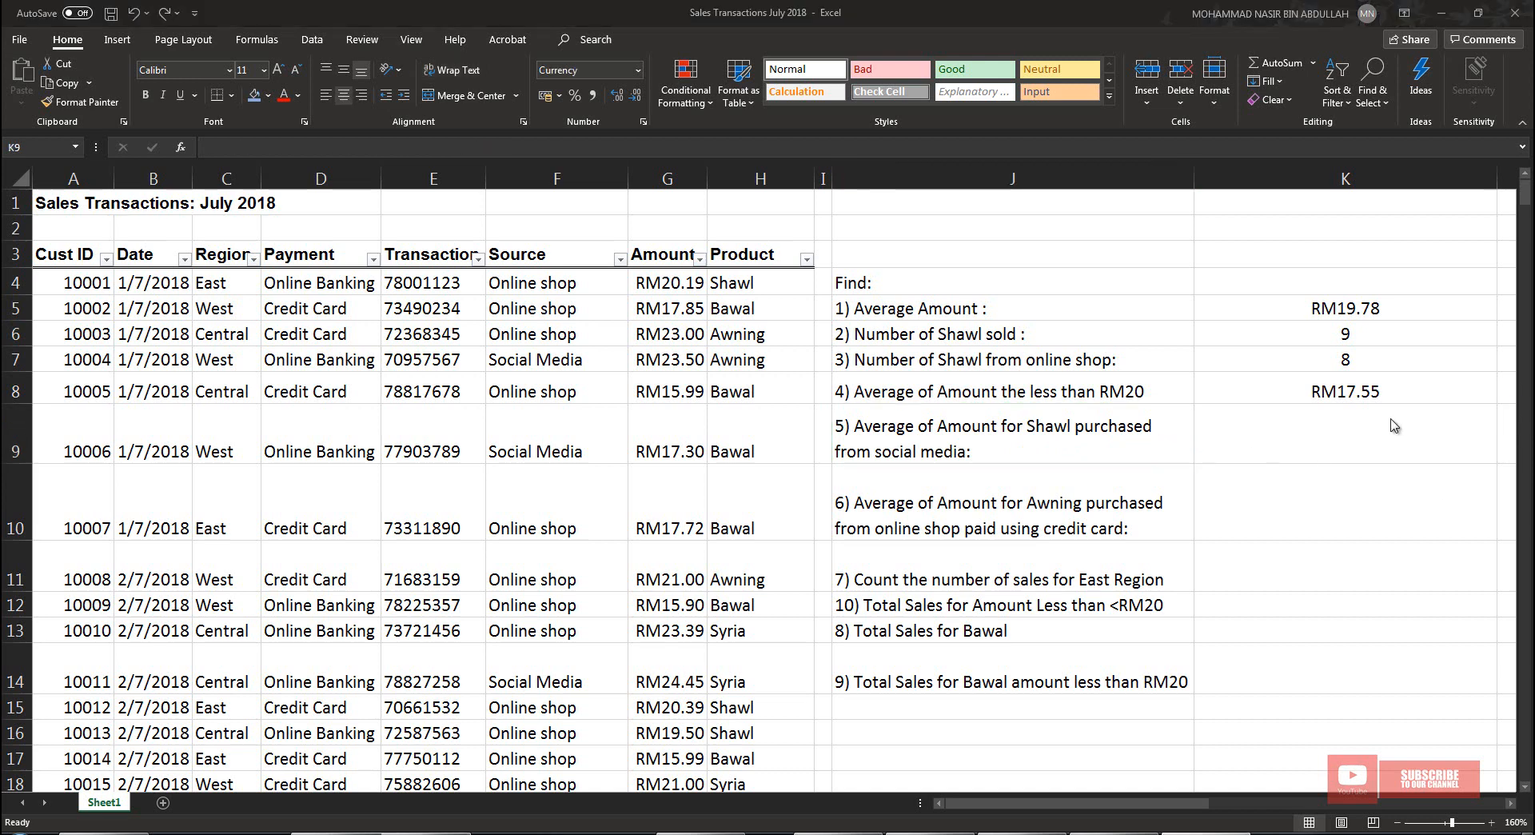
pyautogui.click(1359, 438)
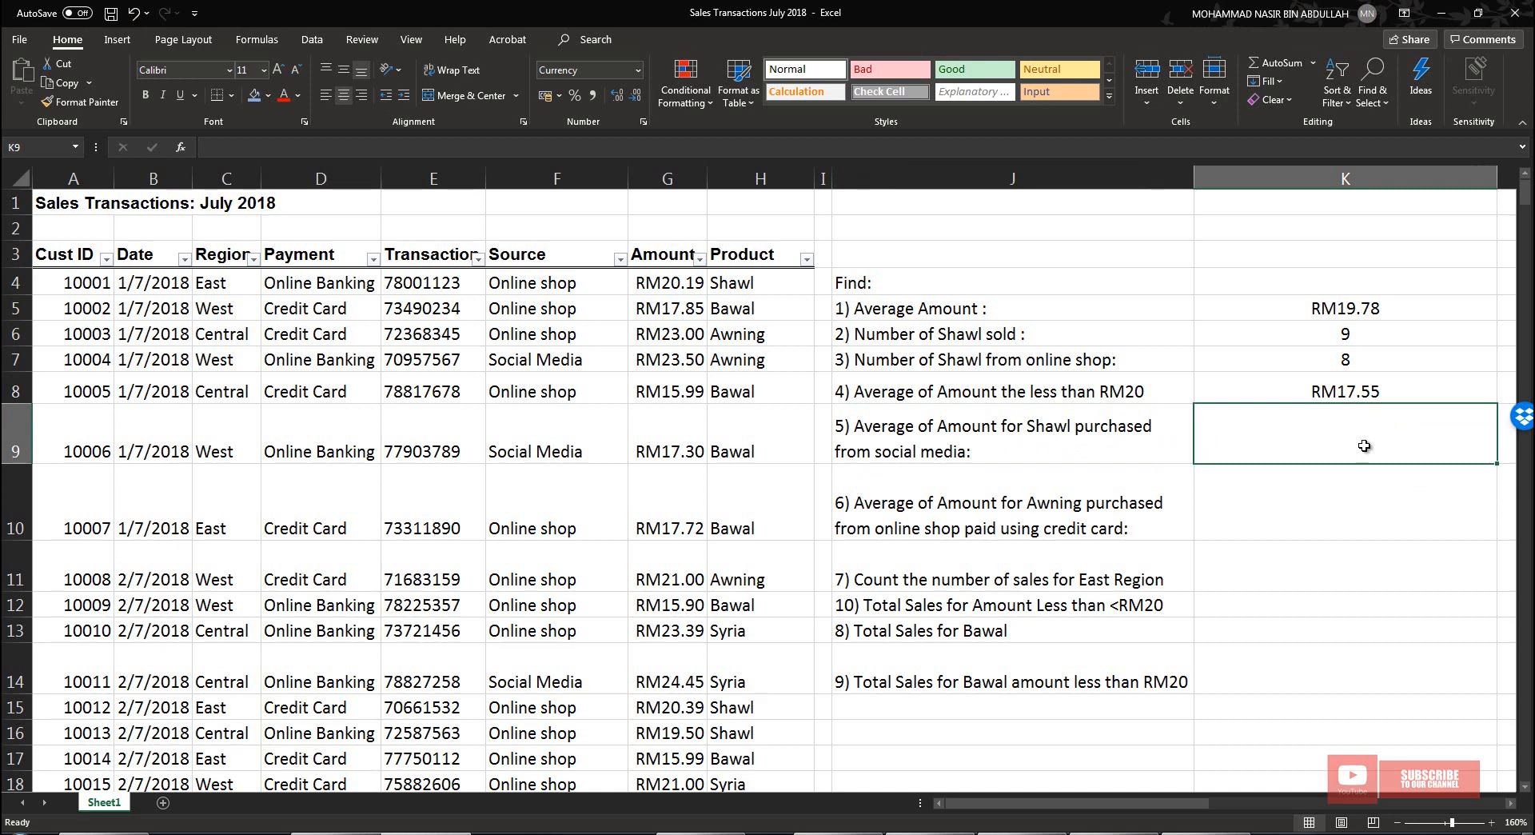
pyautogui.write('=')
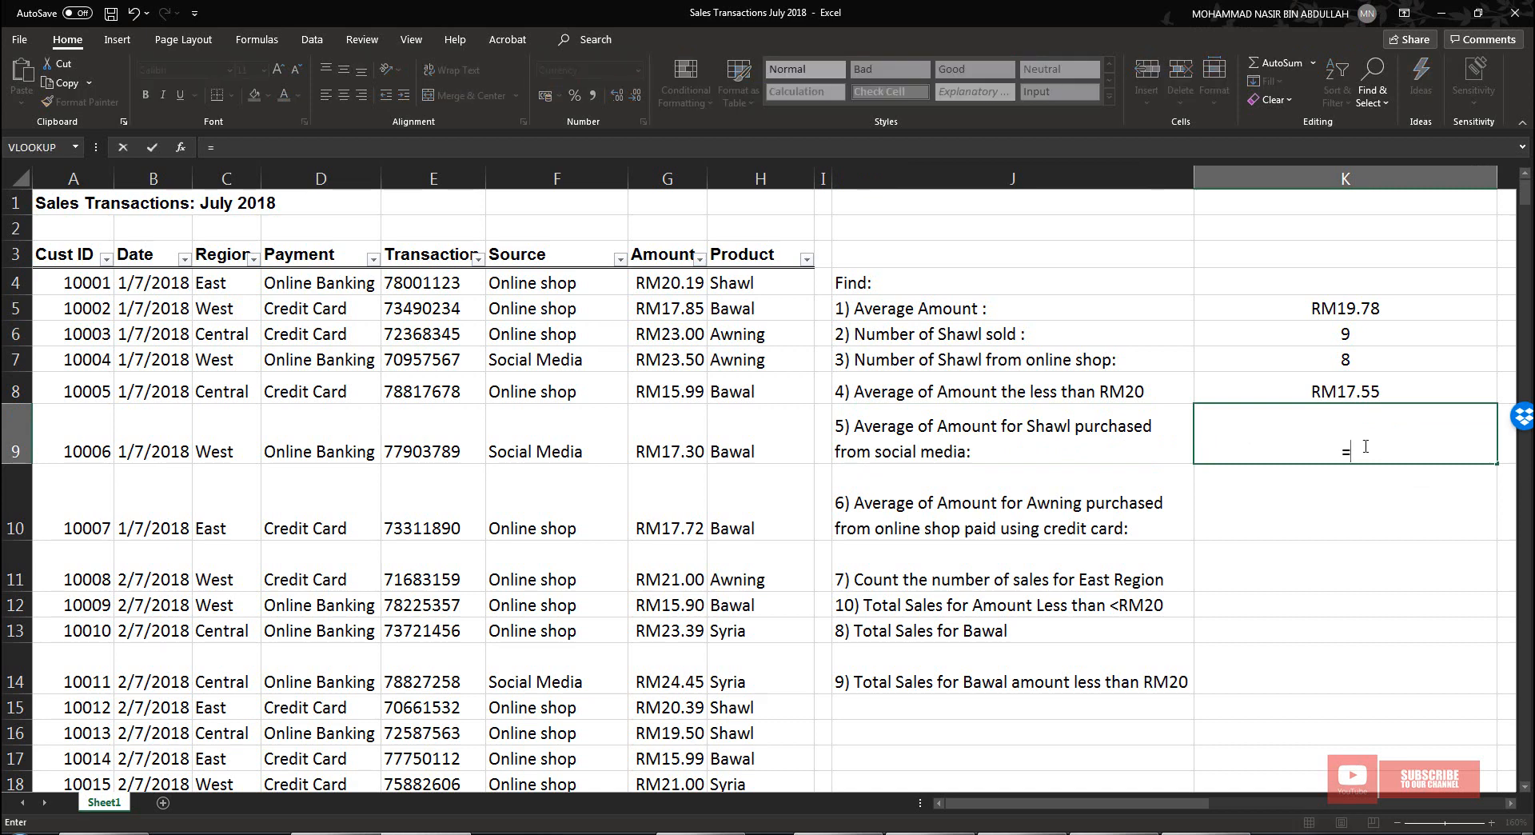
pyautogui.write('av')
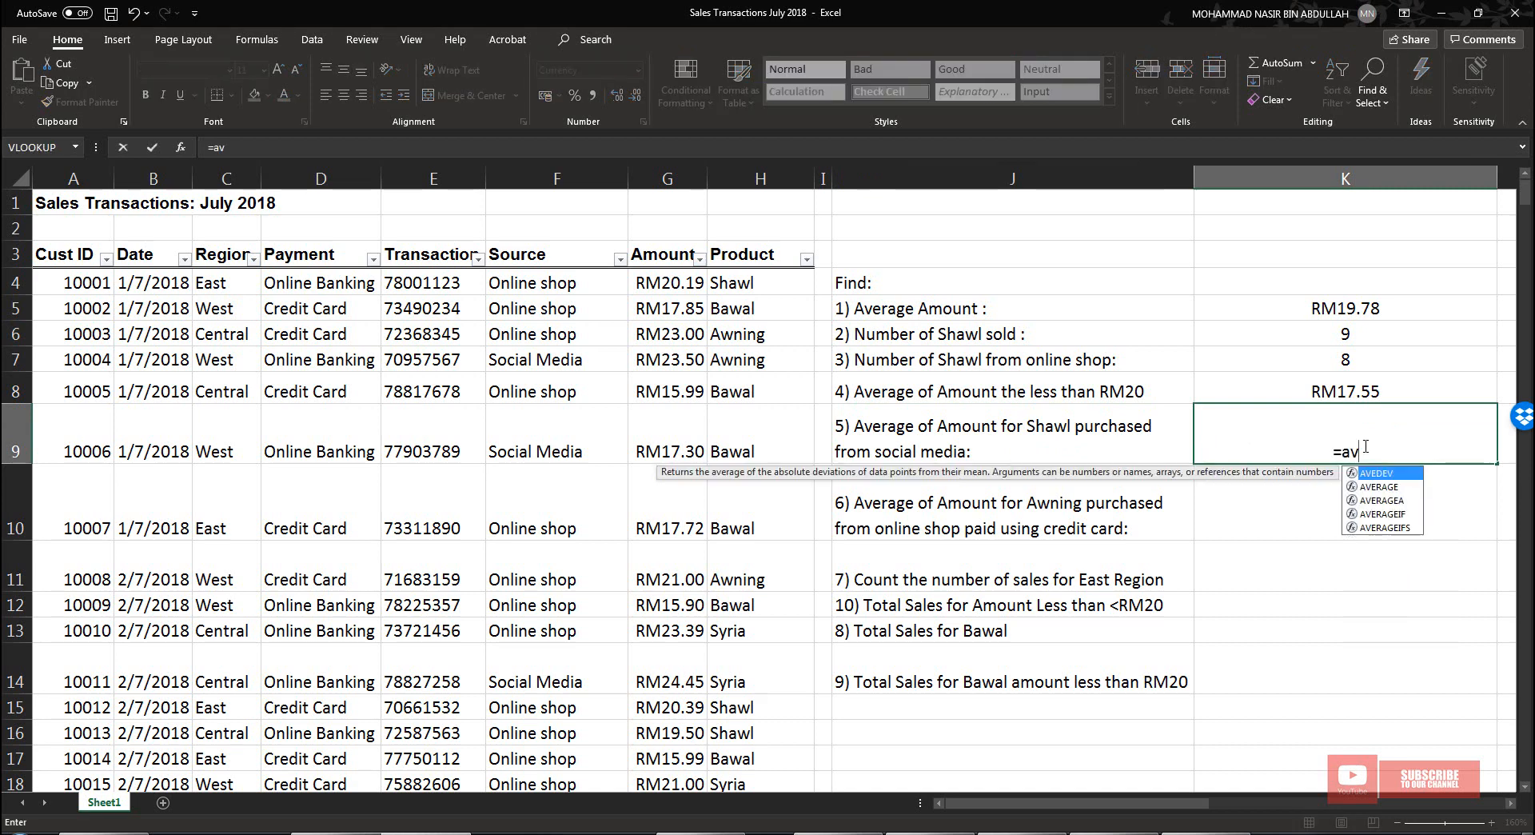
pyautogui.write('eragei')
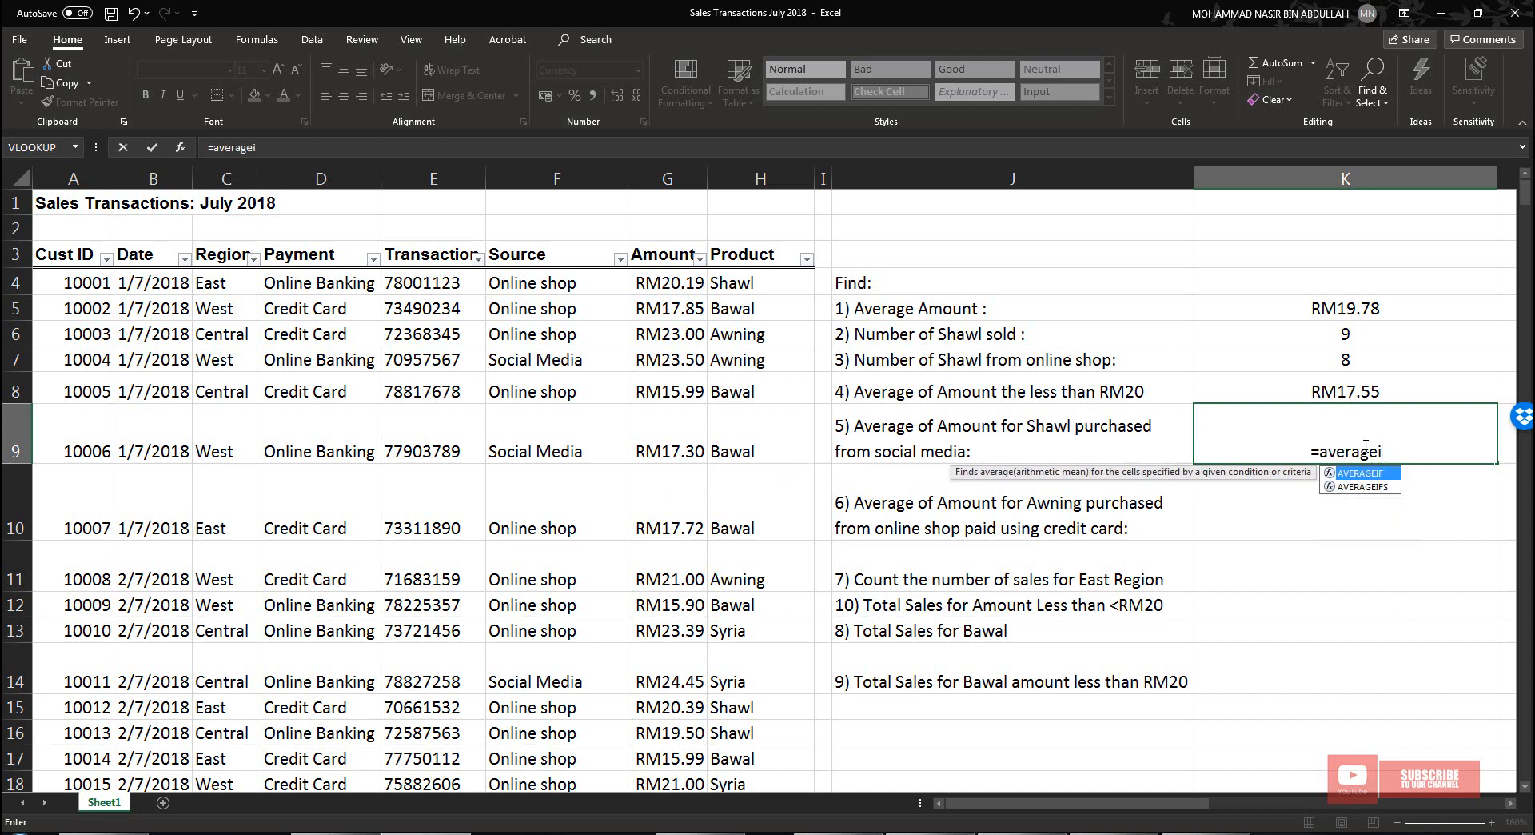
pyautogui.write('fs(')
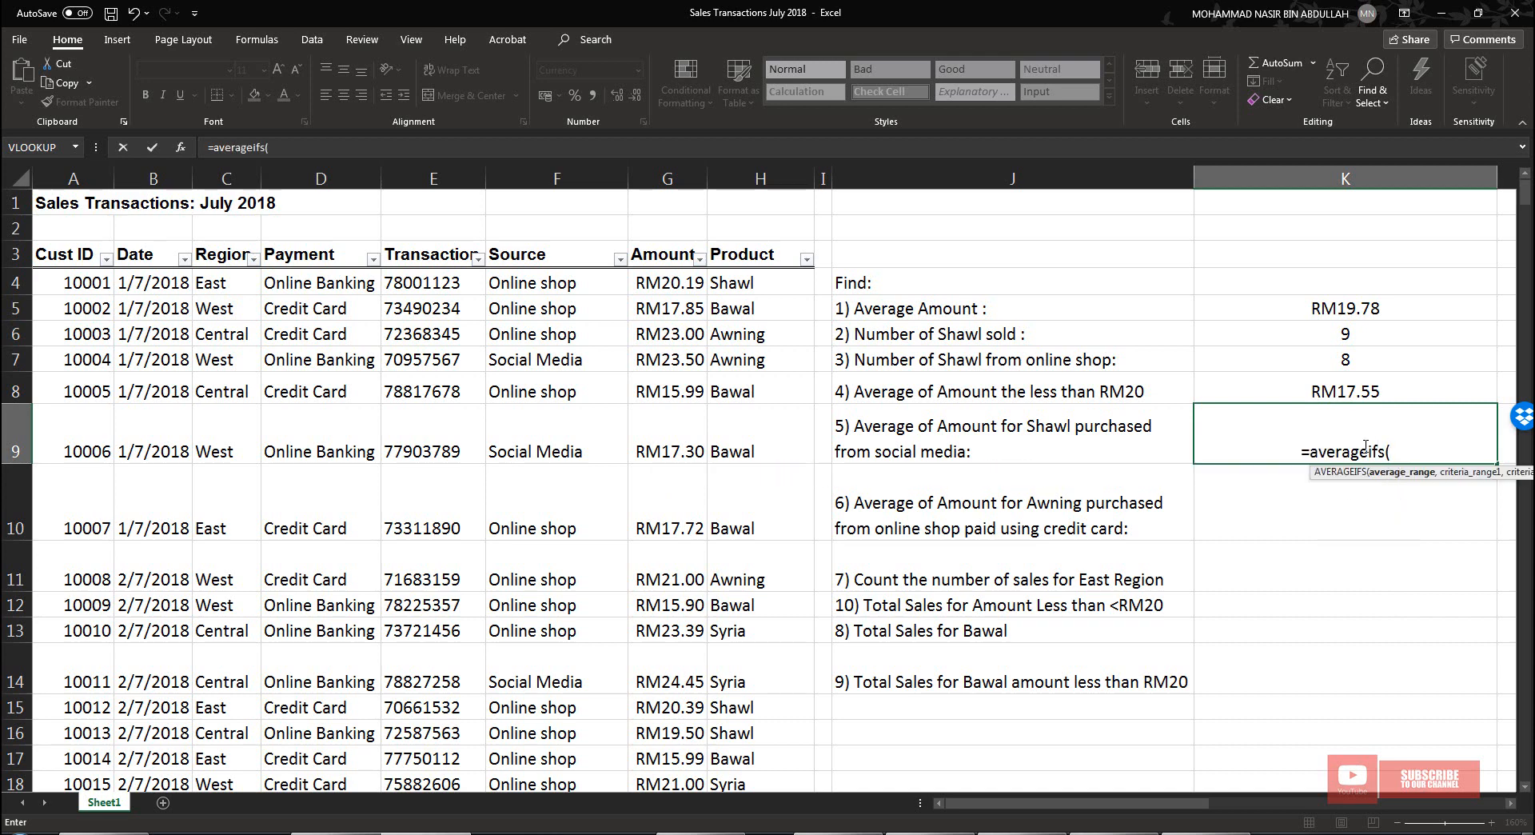
pyautogui.moveTo(672, 284); pyautogui.dragTo(692, 744)
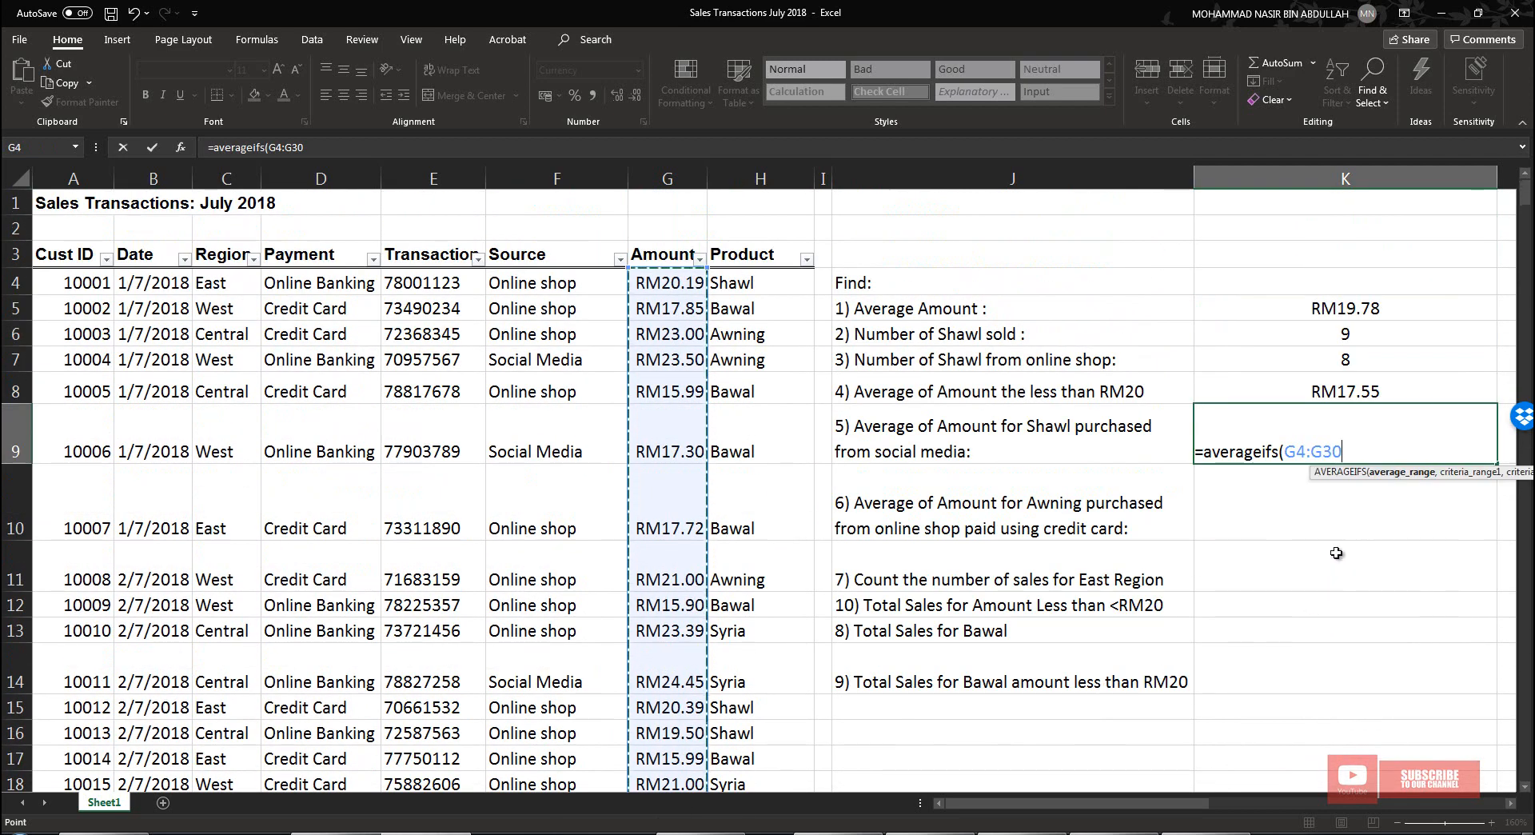
pyautogui.write(',')
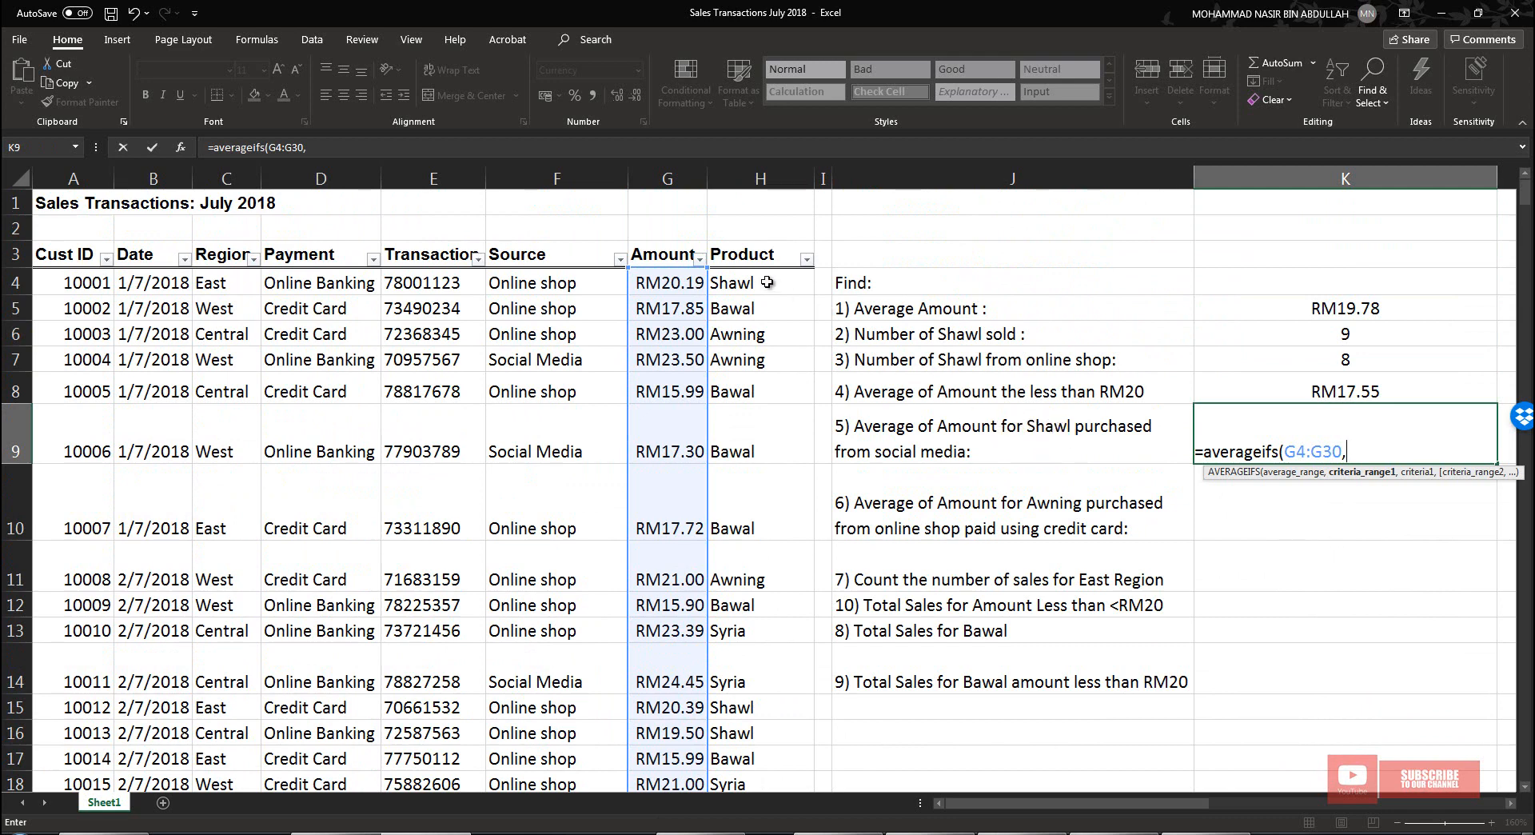
# Add the Product range H4:H30 with the criterion "Shawl" as the first condition of the K9 AVERAGEIFS formula
pyautogui.moveTo(763, 284); pyautogui.dragTo(763, 749)
pyautogui.scroll(4, 1027, 610)
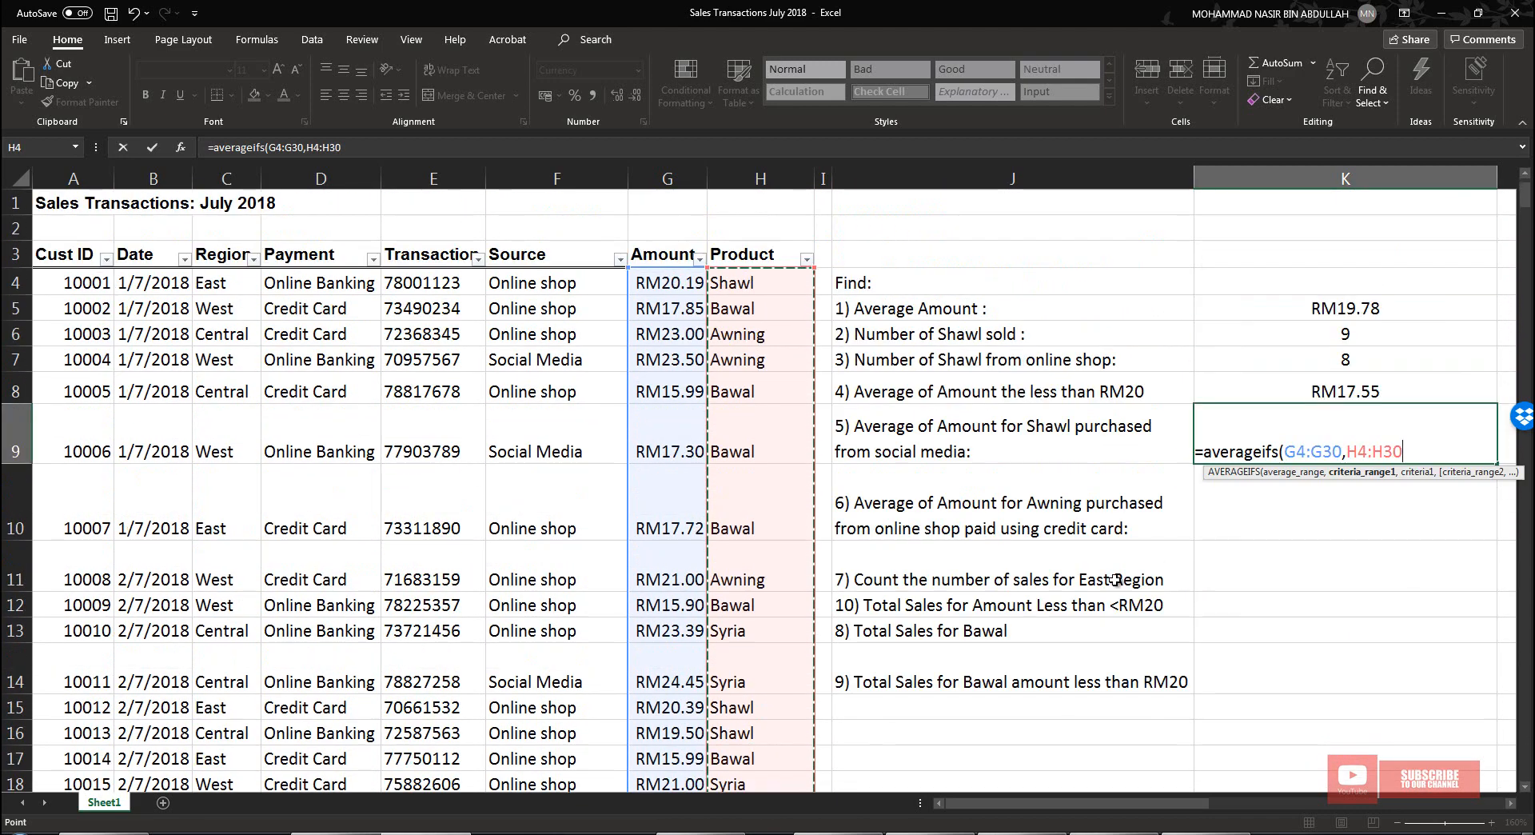
pyautogui.write(',')
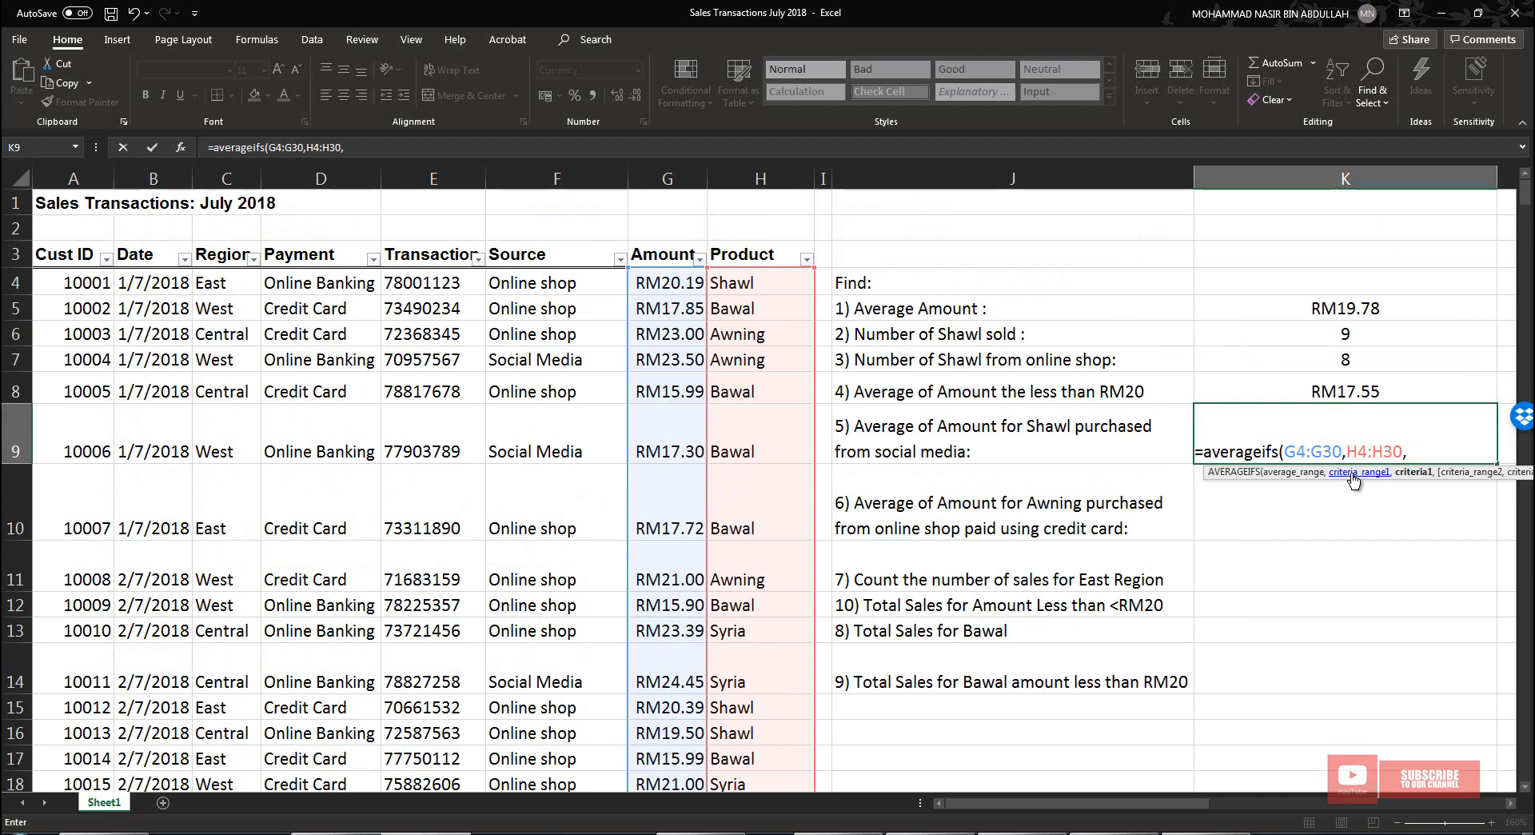
pyautogui.write('"Shawl",')
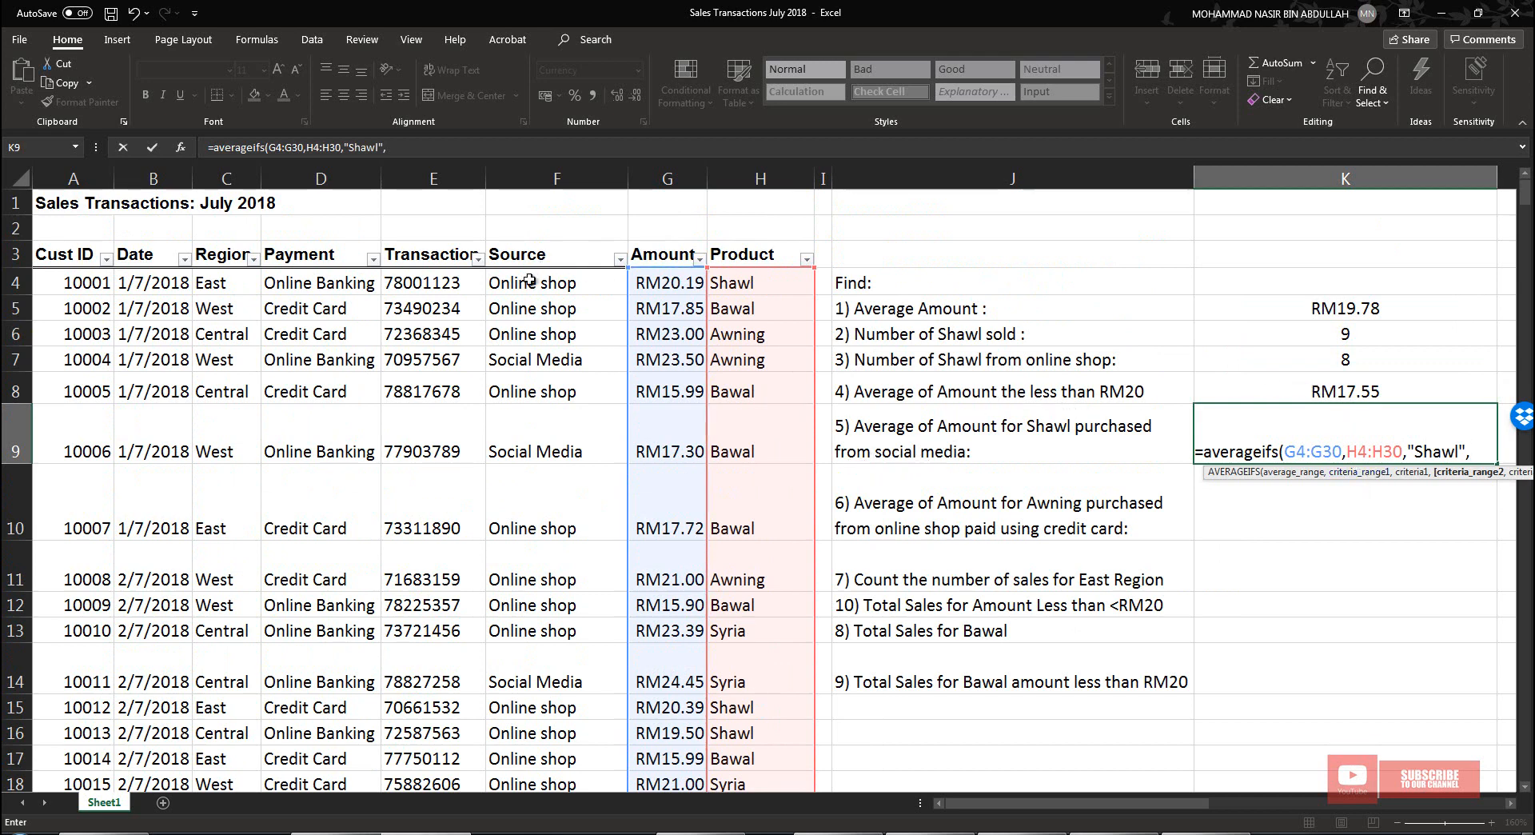
# Complete the K9 AVERAGEIFS formula with the Source range F4:F30 and the criterion "Social Media"
pyautogui.moveTo(561, 277); pyautogui.dragTo(543, 743)
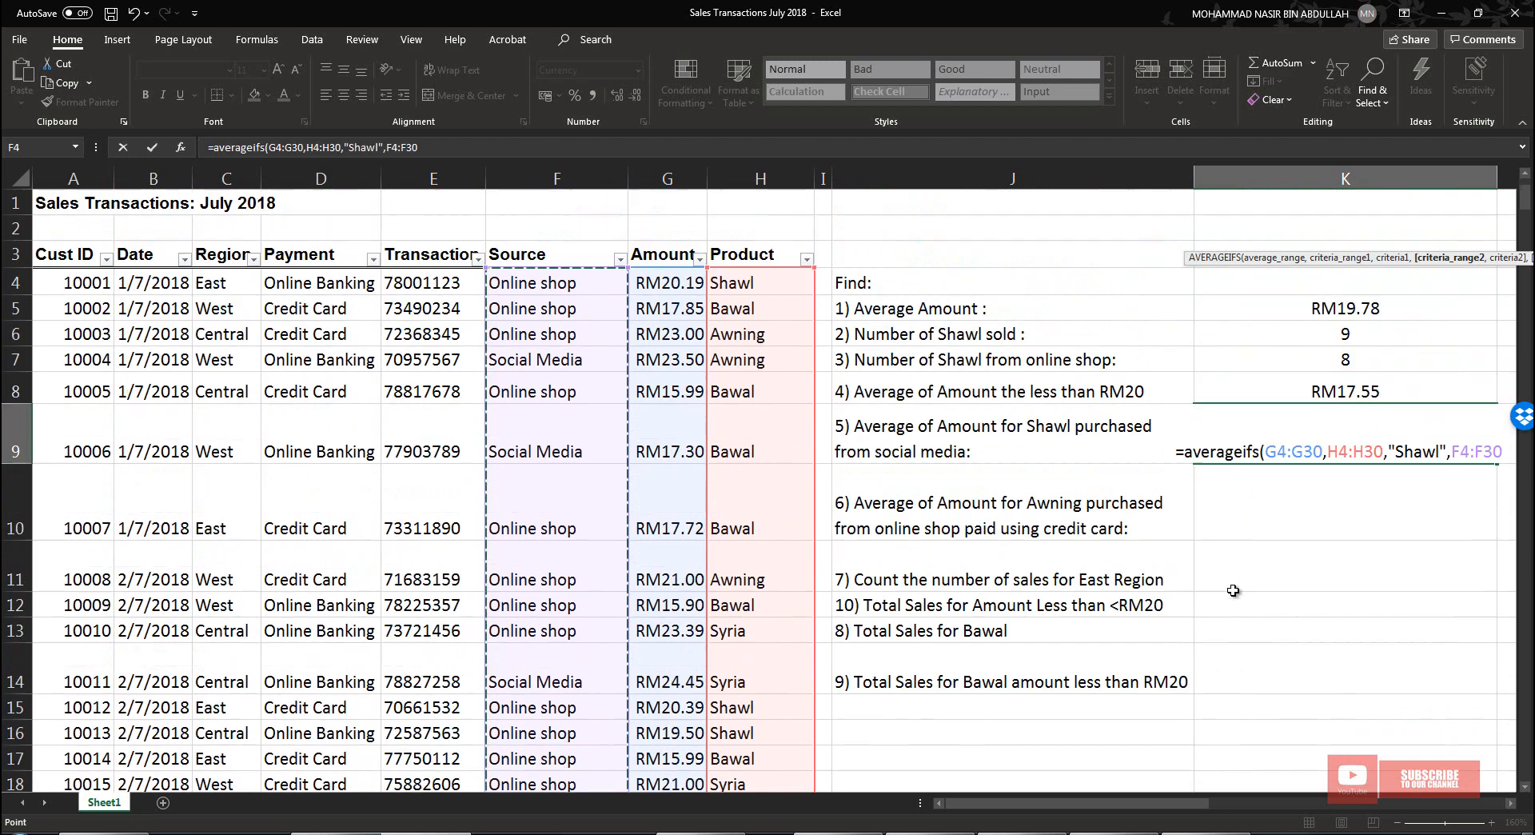
pyautogui.write(',')
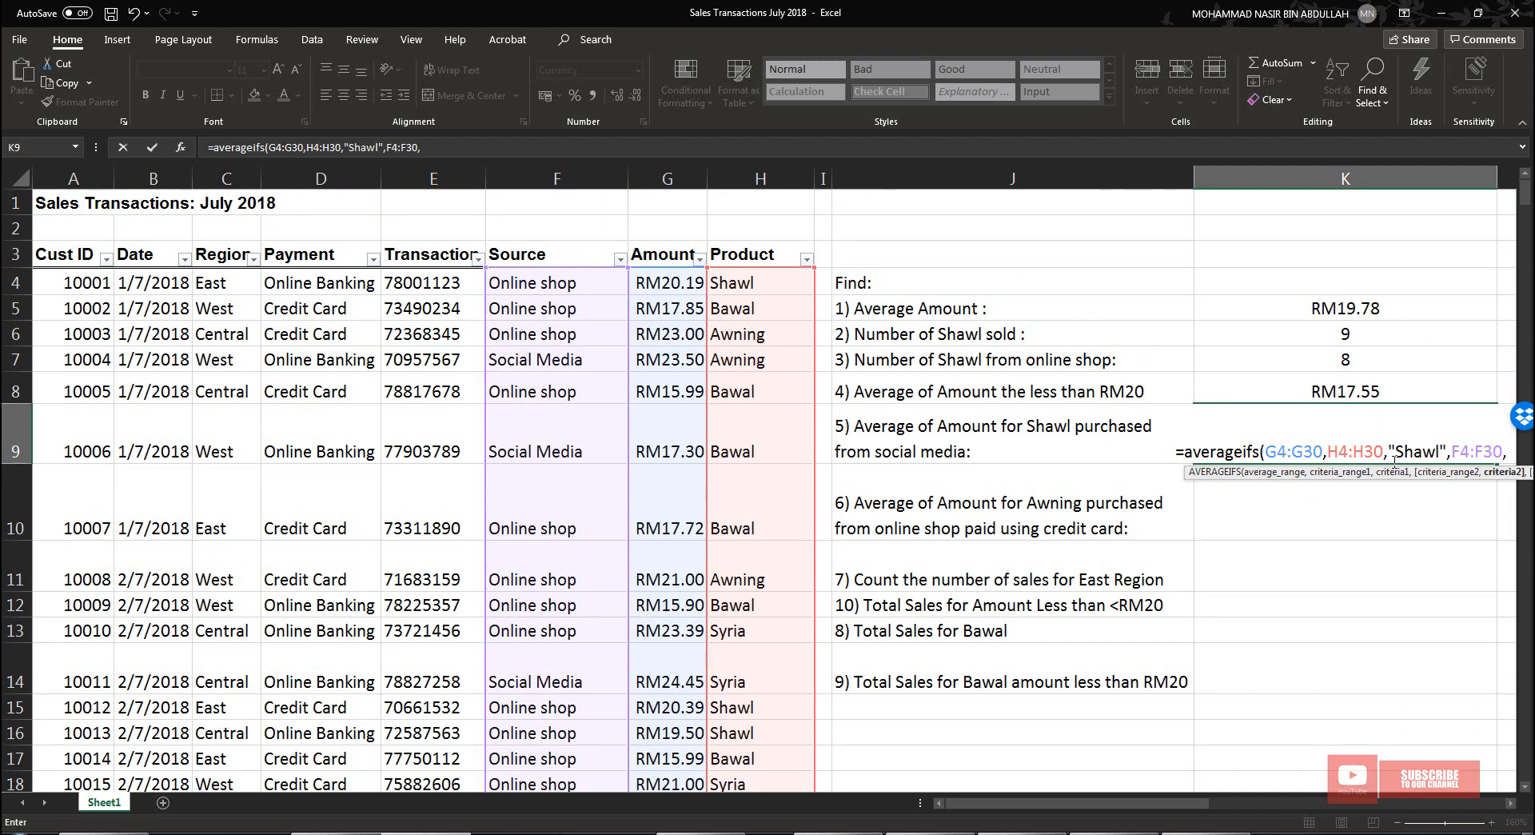
pyautogui.write('"Social M')
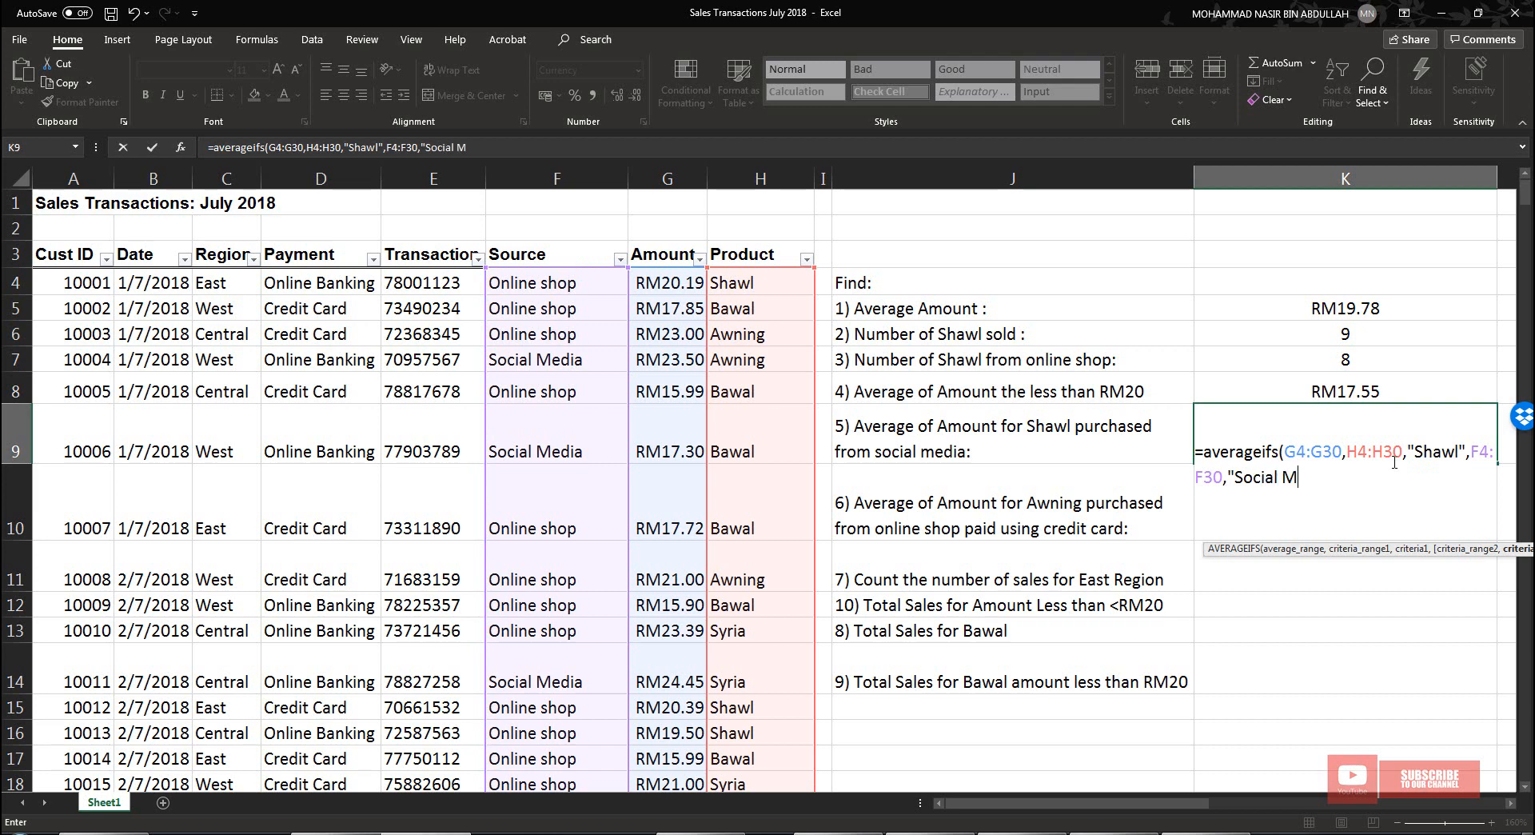
pyautogui.write('edia")')
pyautogui.press('Return')
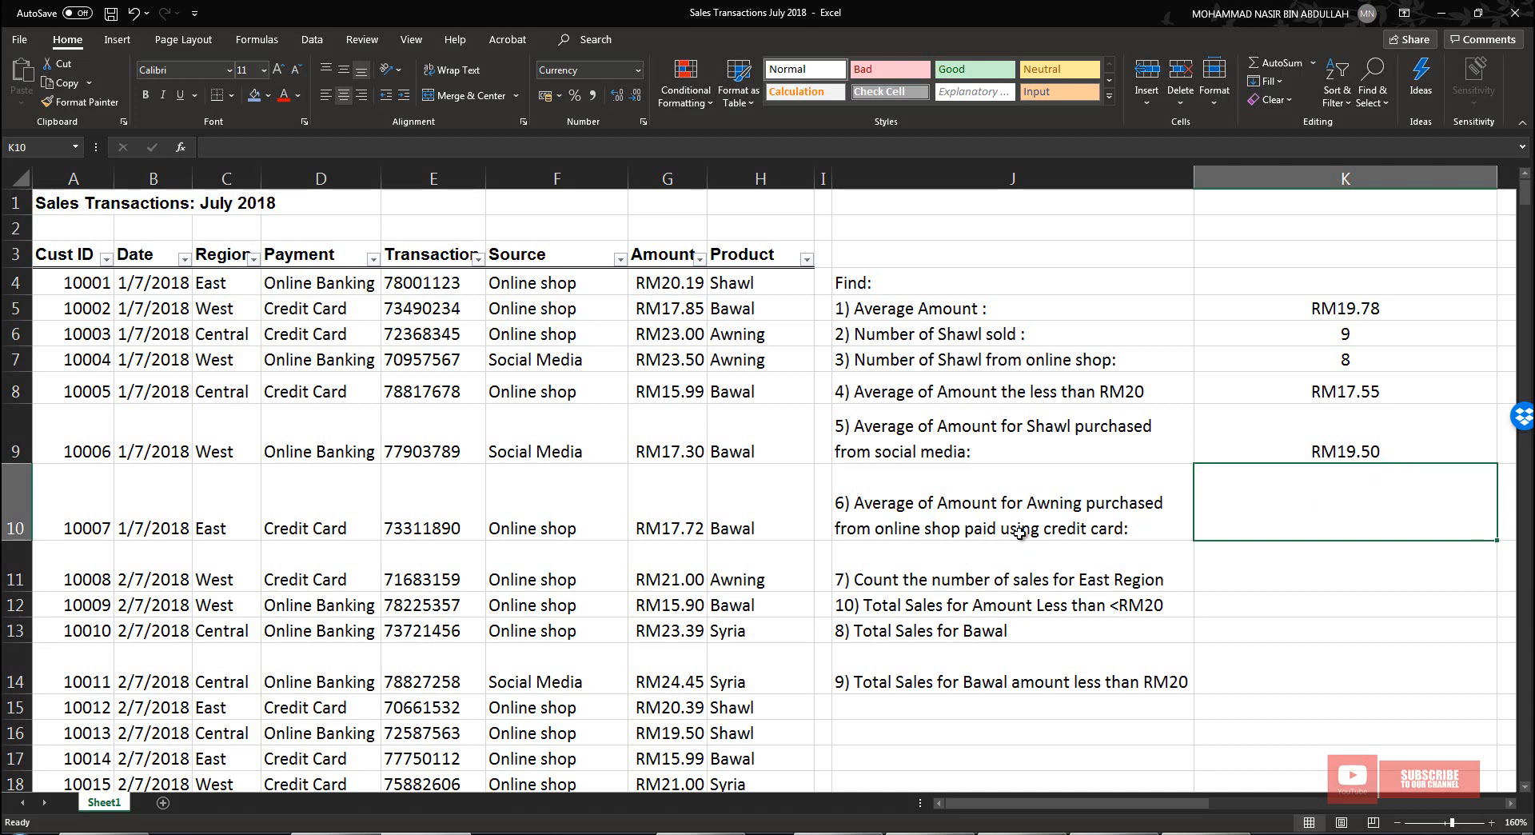
# Start an AVERAGEIFS formula in K10 for question 6 with the amounts G4:G30 as the average range
pyautogui.click(975, 514)
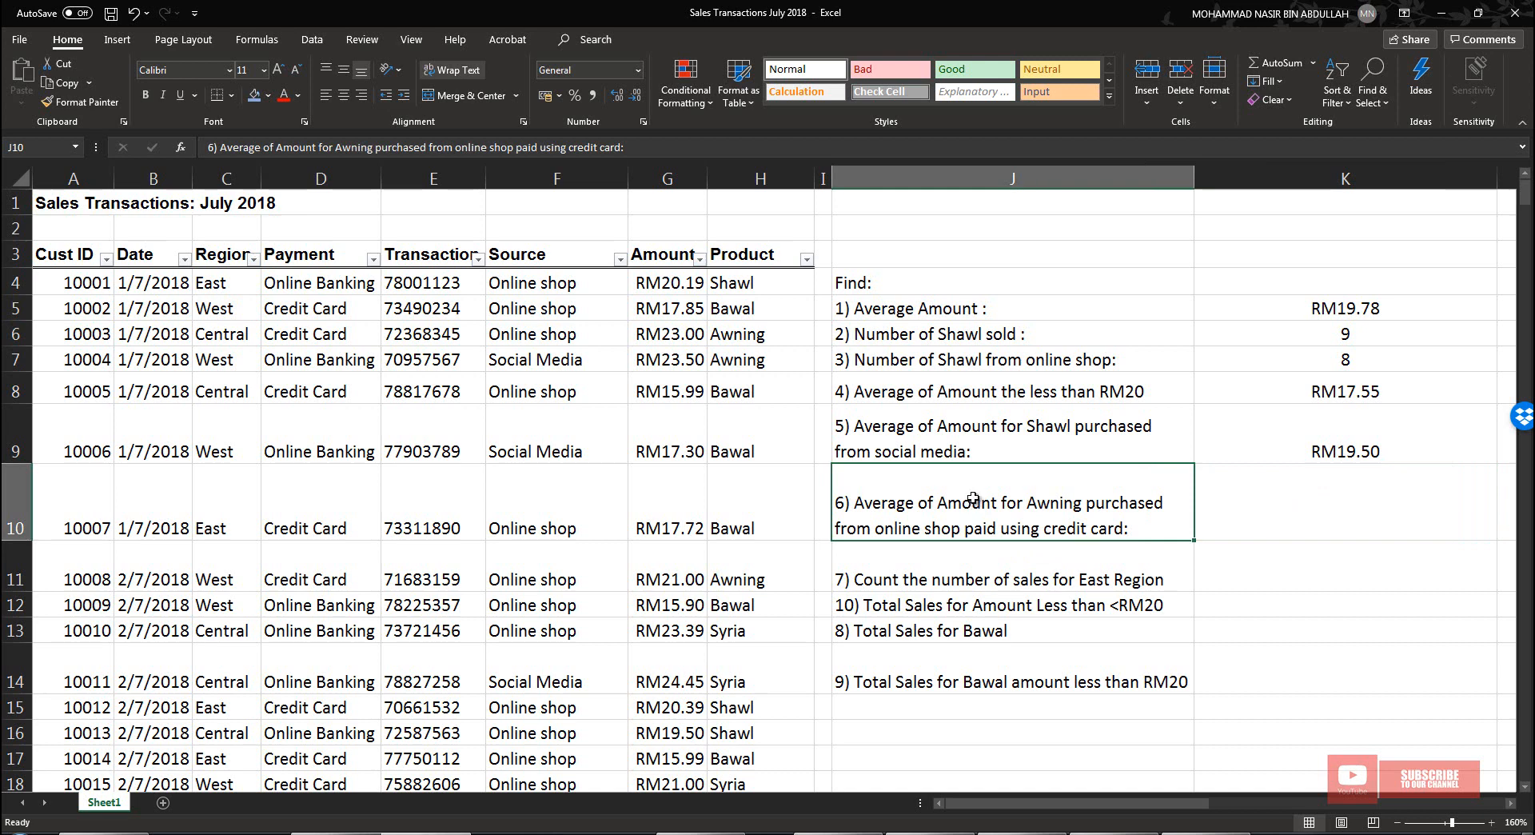
pyautogui.click(1238, 526)
pyautogui.write('=a')
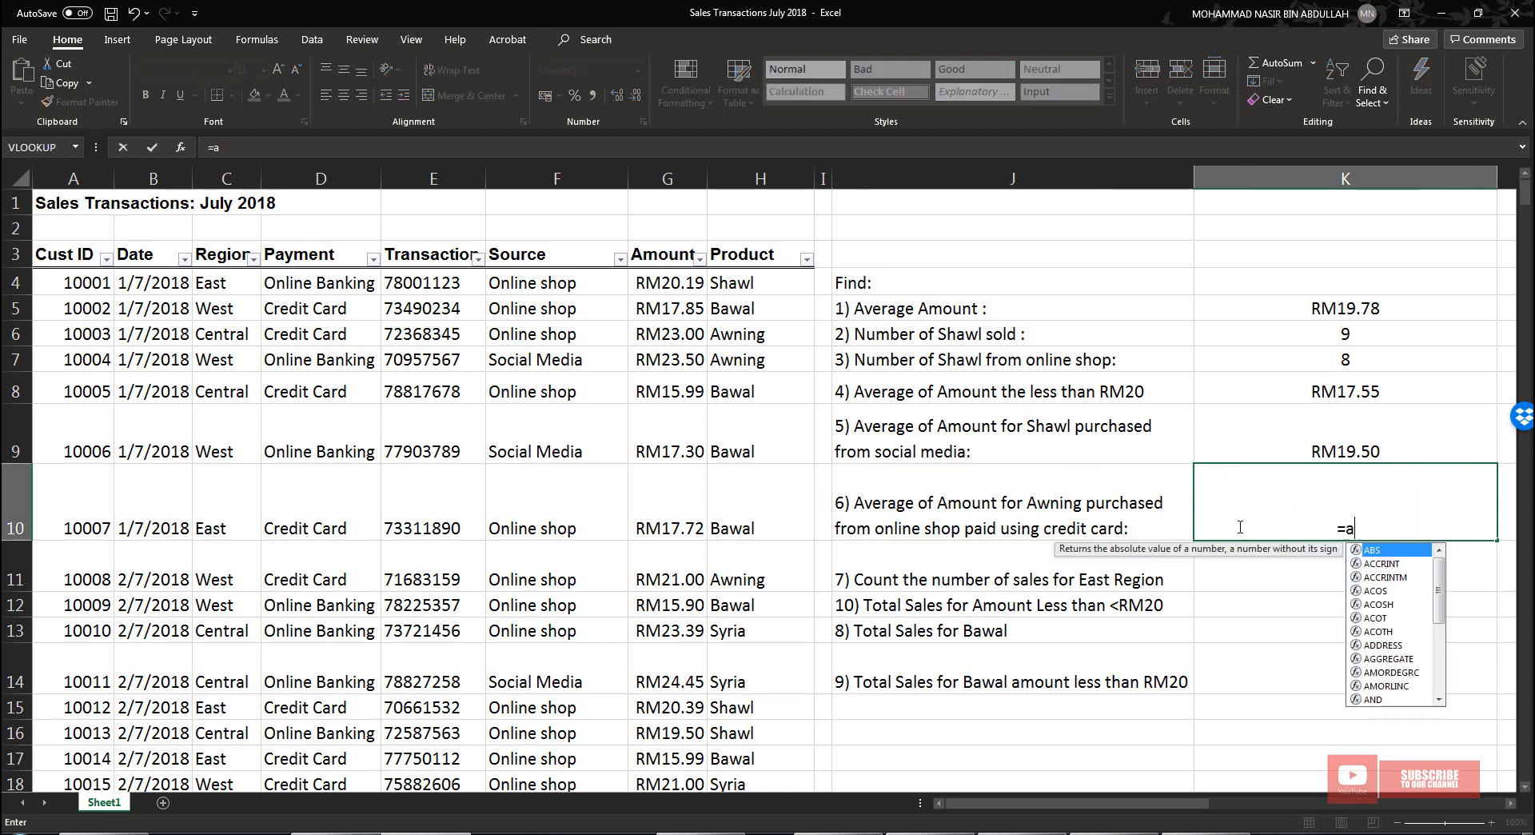
pyautogui.write('veragei')
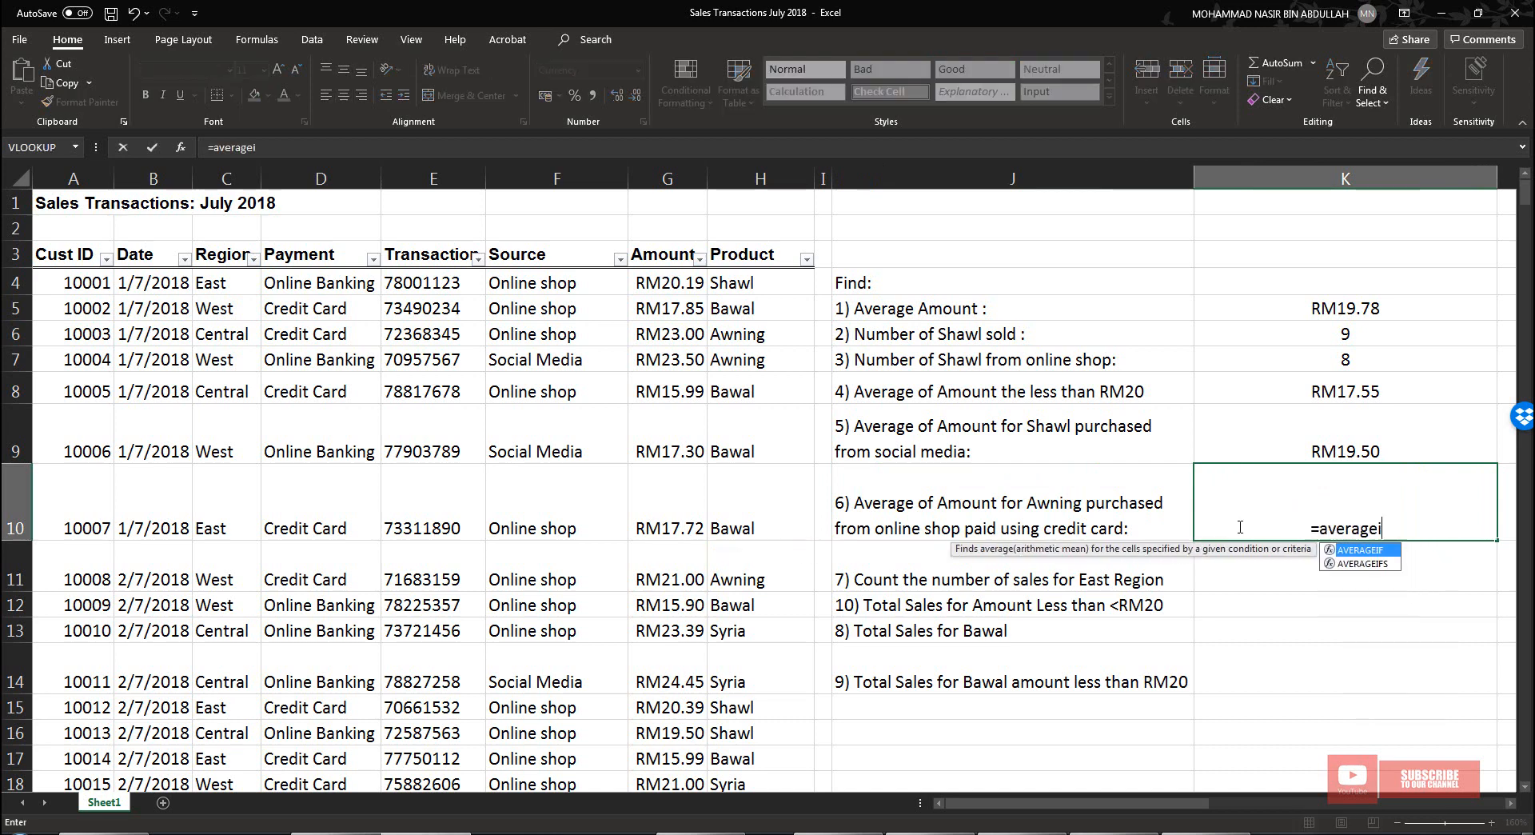
pyautogui.write('fs(')
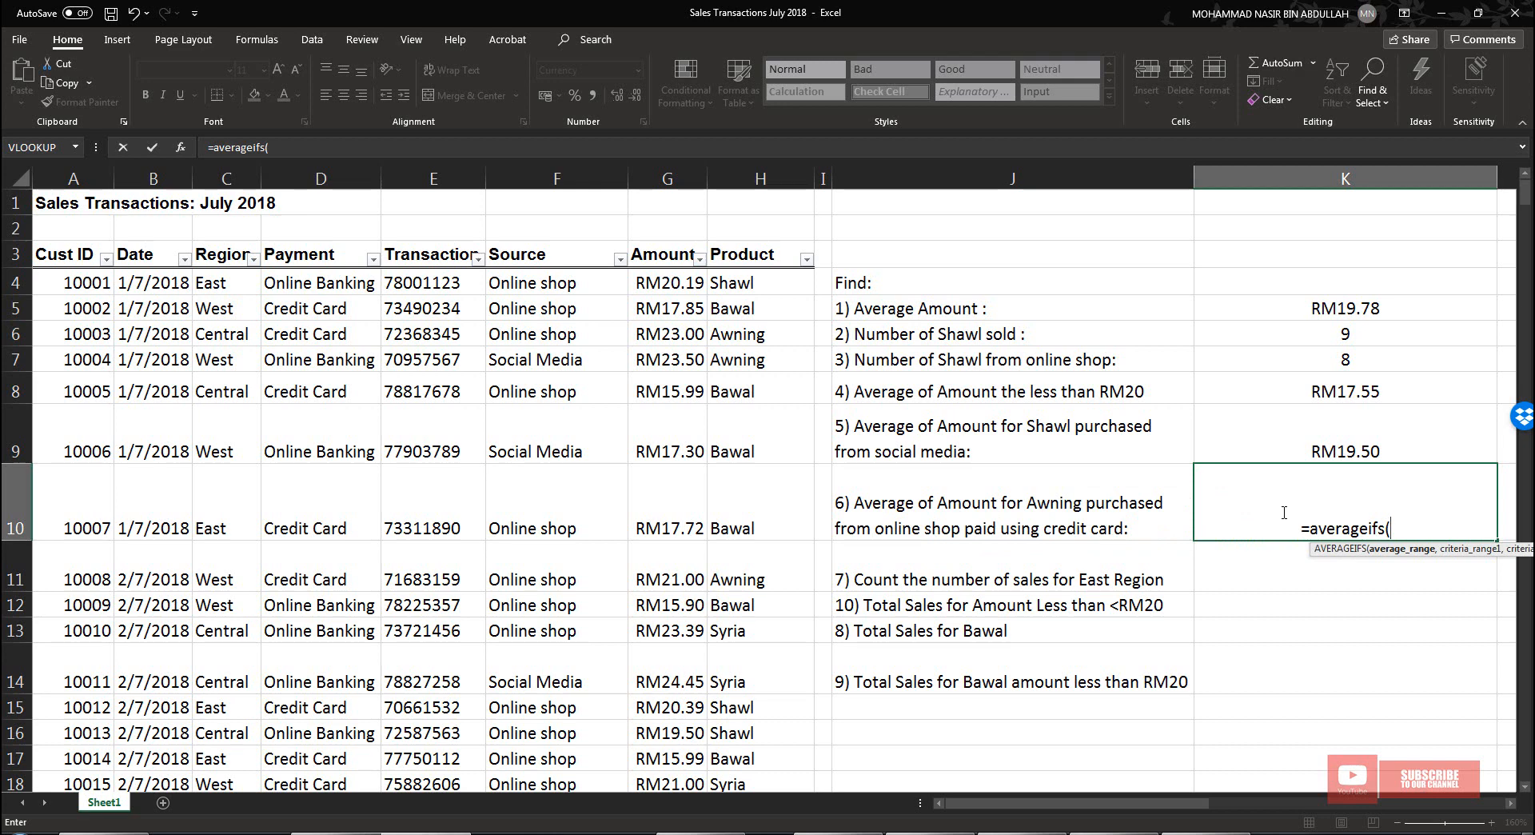
pyautogui.click(681, 284)
pyautogui.moveTo(681, 334); pyautogui.dragTo(685, 740)
pyautogui.scroll(3, 932, 621)
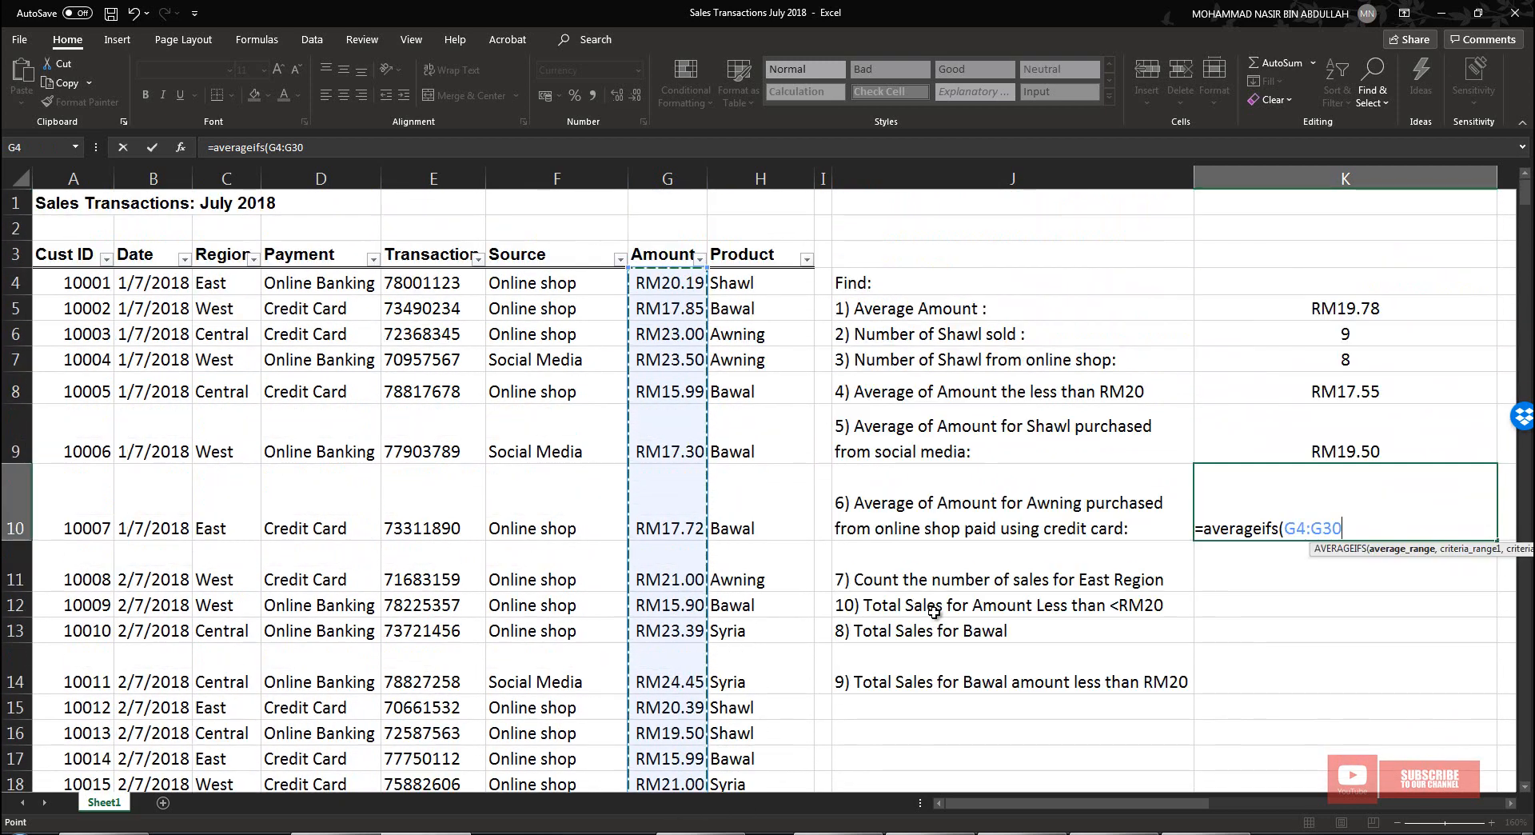
pyautogui.write(',')
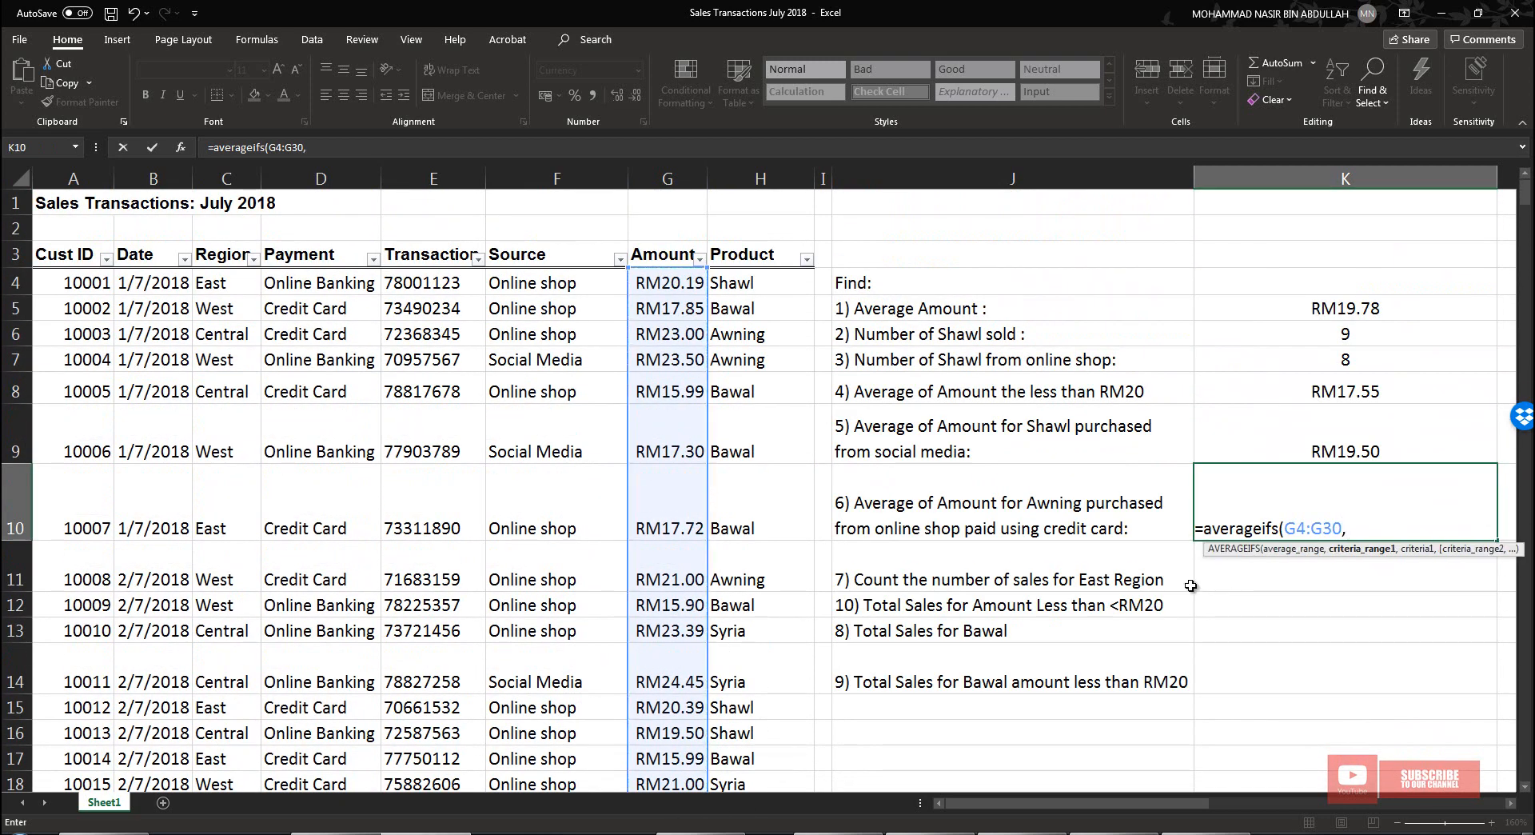
# Add the Product range H4:H30 with the criterion "Awning" as the first condition of the K10 formula
pyautogui.moveTo(762, 284); pyautogui.dragTo(780, 747)
pyautogui.write(',')
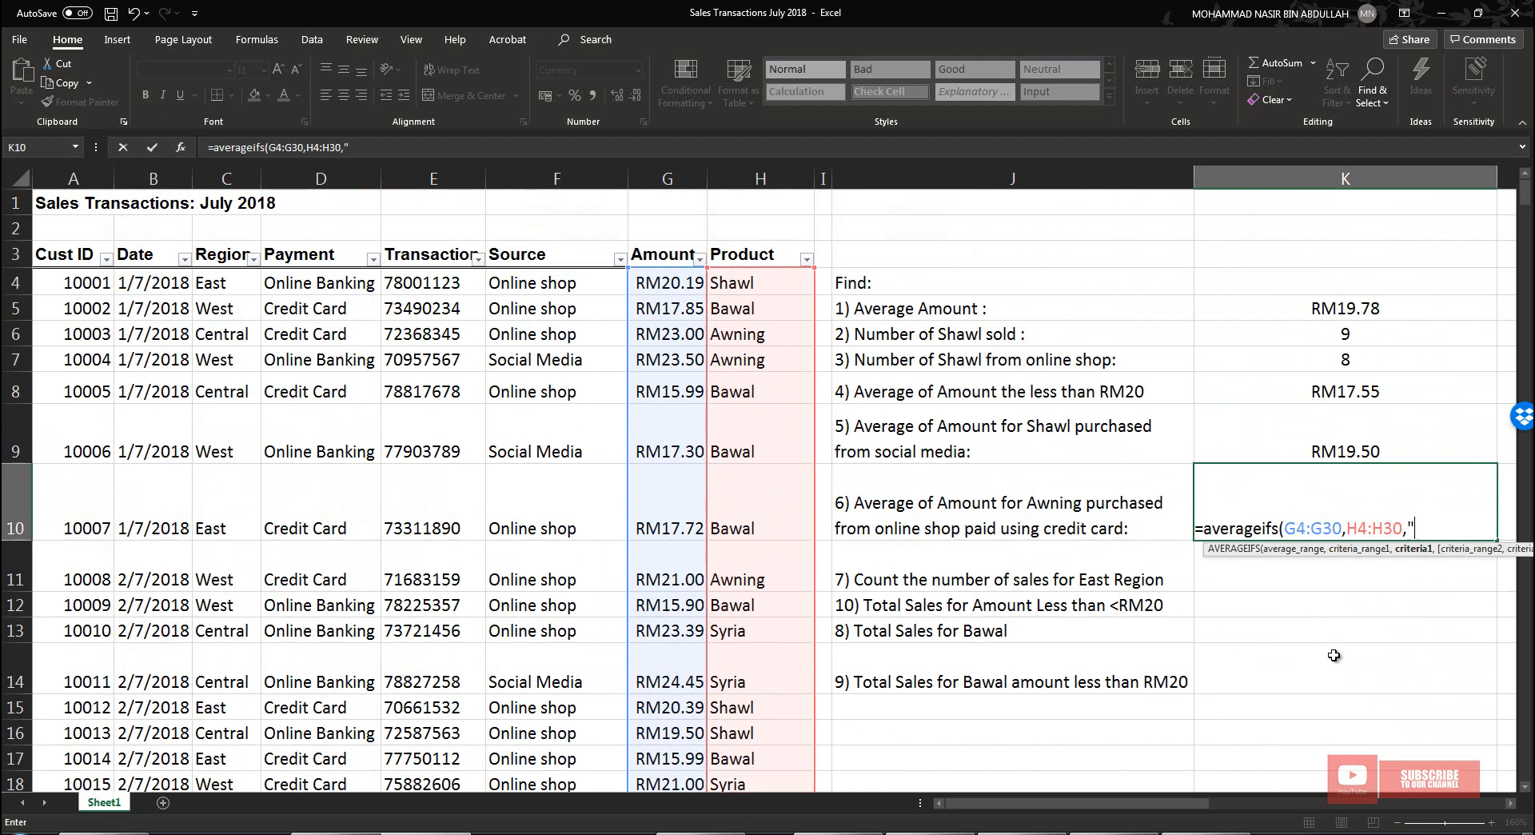
pyautogui.write('"Awning",')
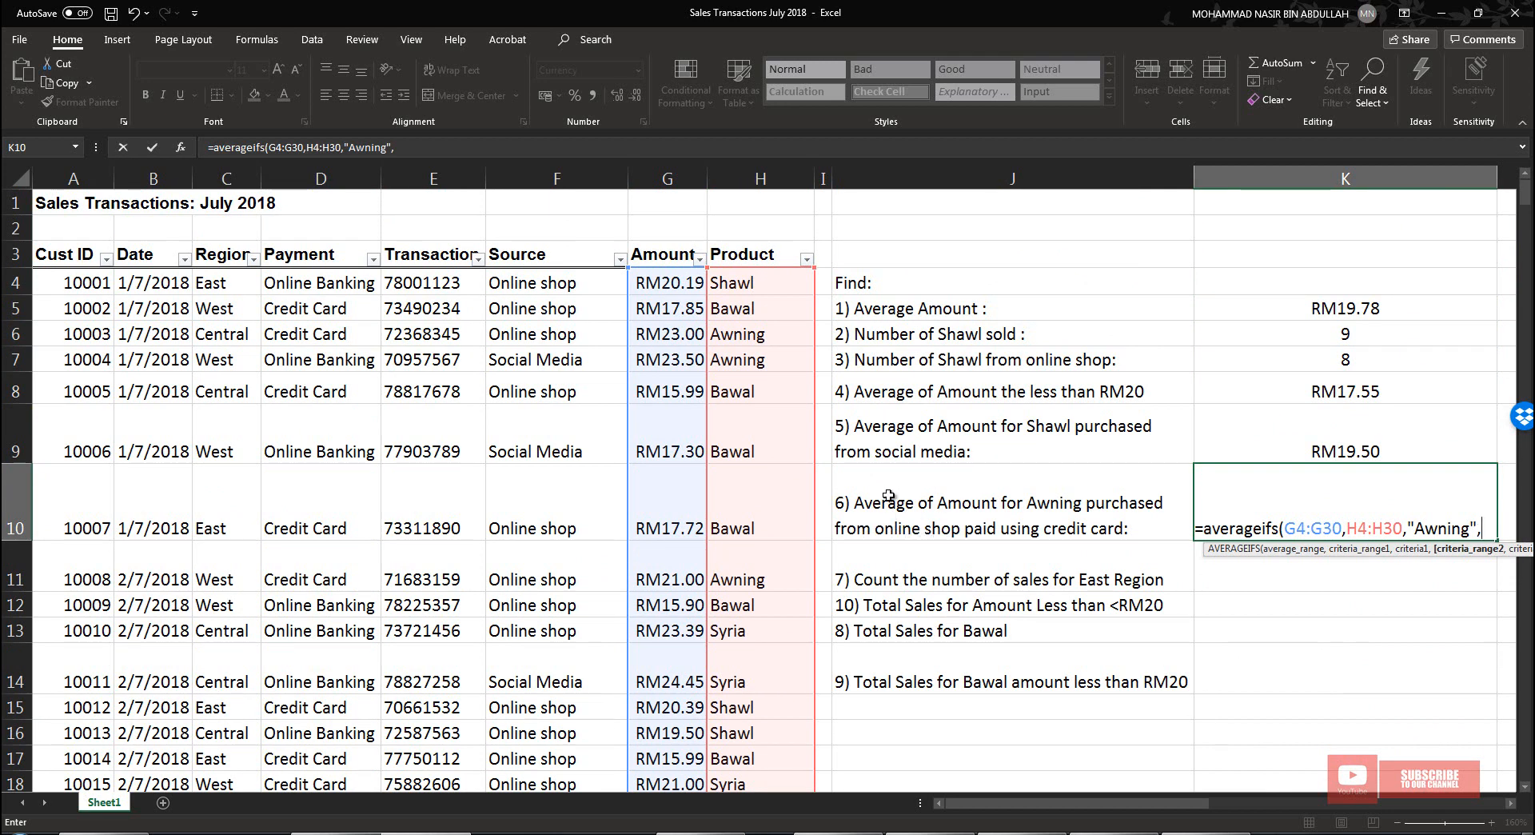
# Add the Source range F4:F30 with the criterion "Online shop" as the second condition of the K10 formula
pyautogui.moveTo(554, 282); pyautogui.dragTo(581, 723)
pyautogui.scroll(1, 1429, 596)
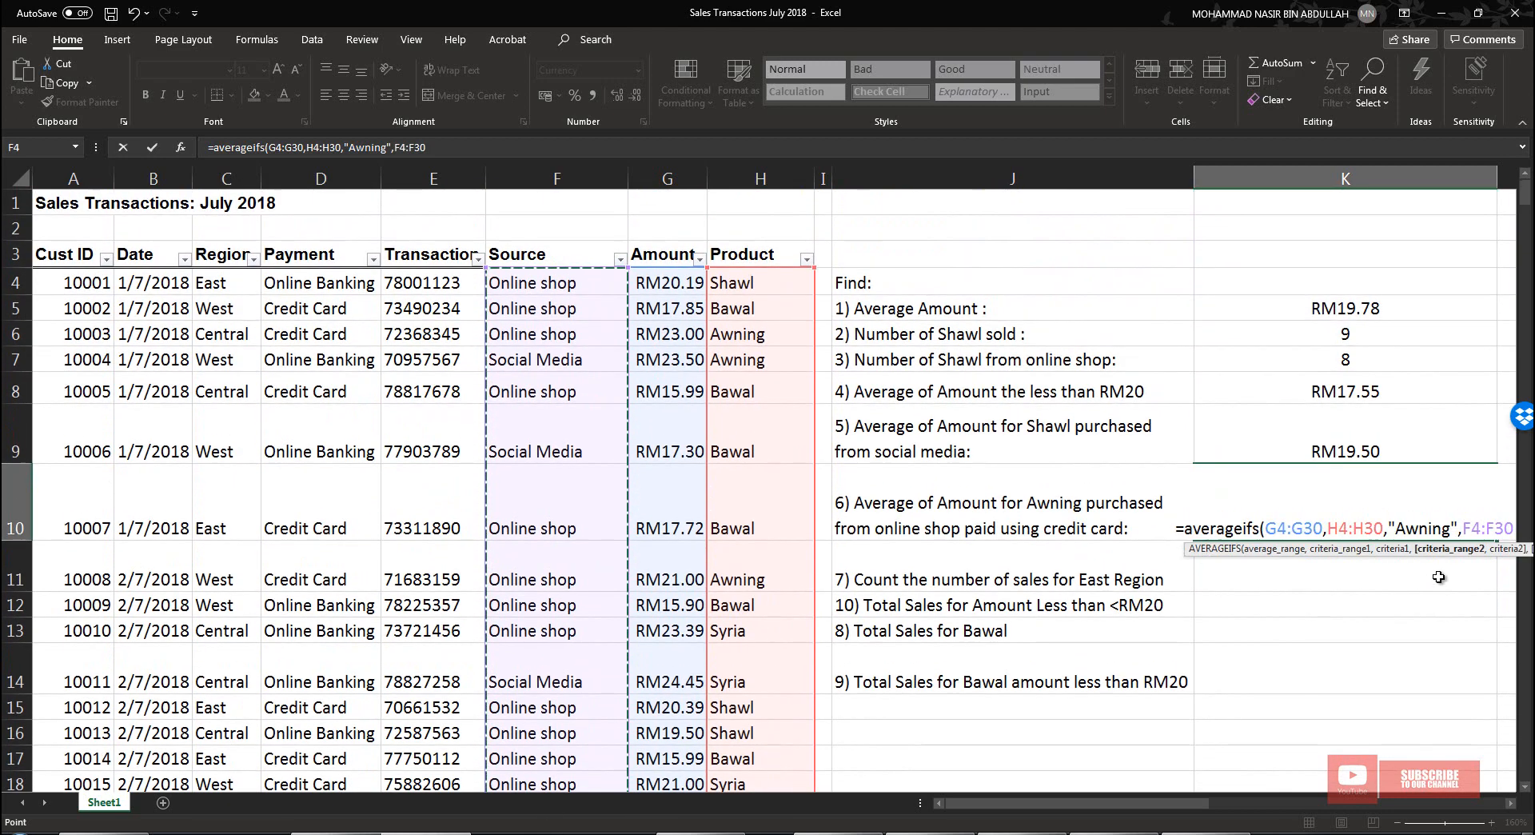
pyautogui.write(',F4:F30,')
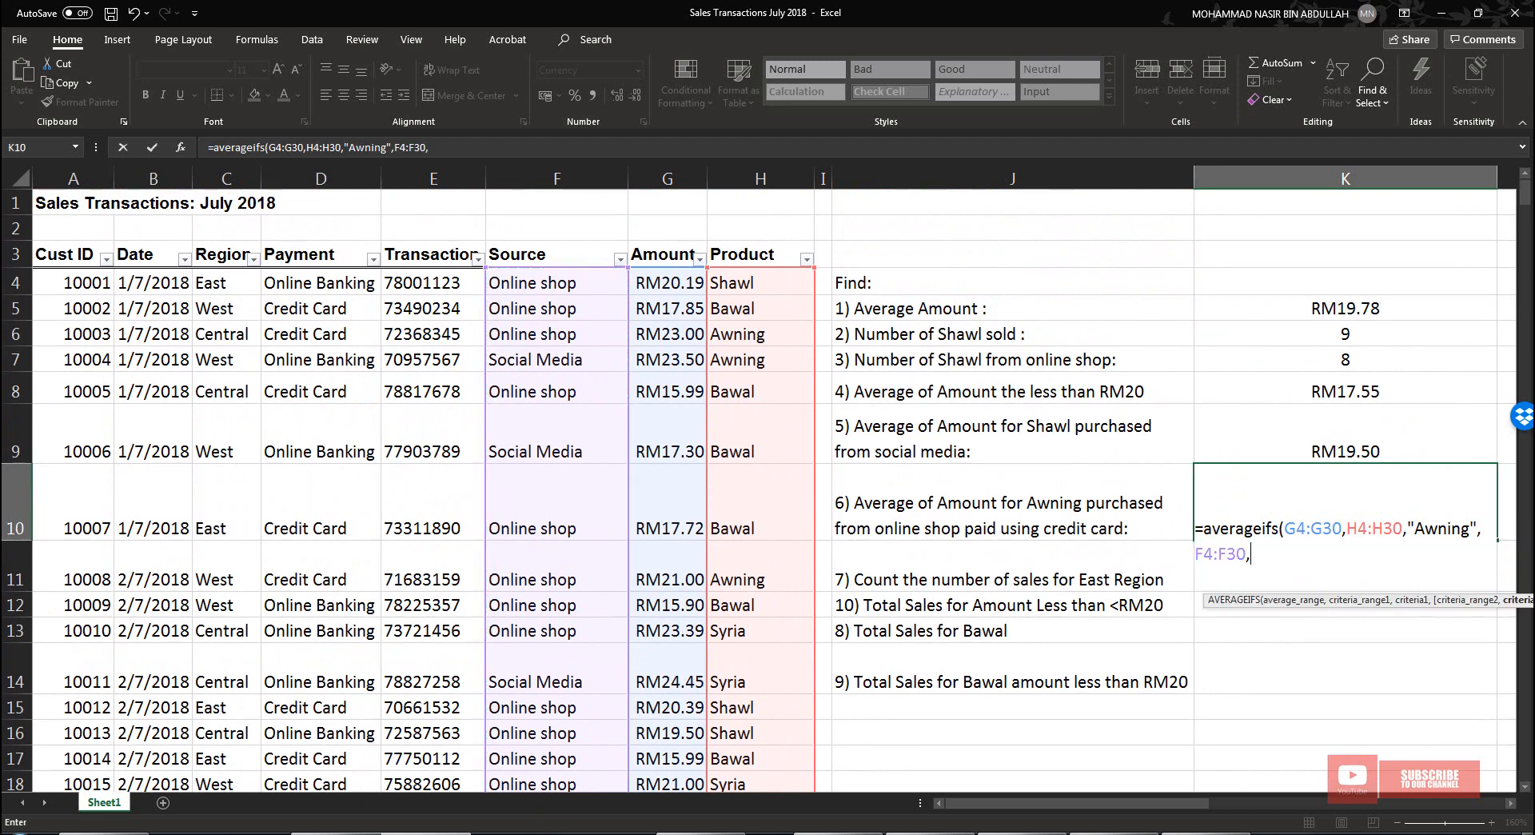
pyautogui.write(' "Online S')
pyautogui.press('BackSpace')
pyautogui.write('shop')
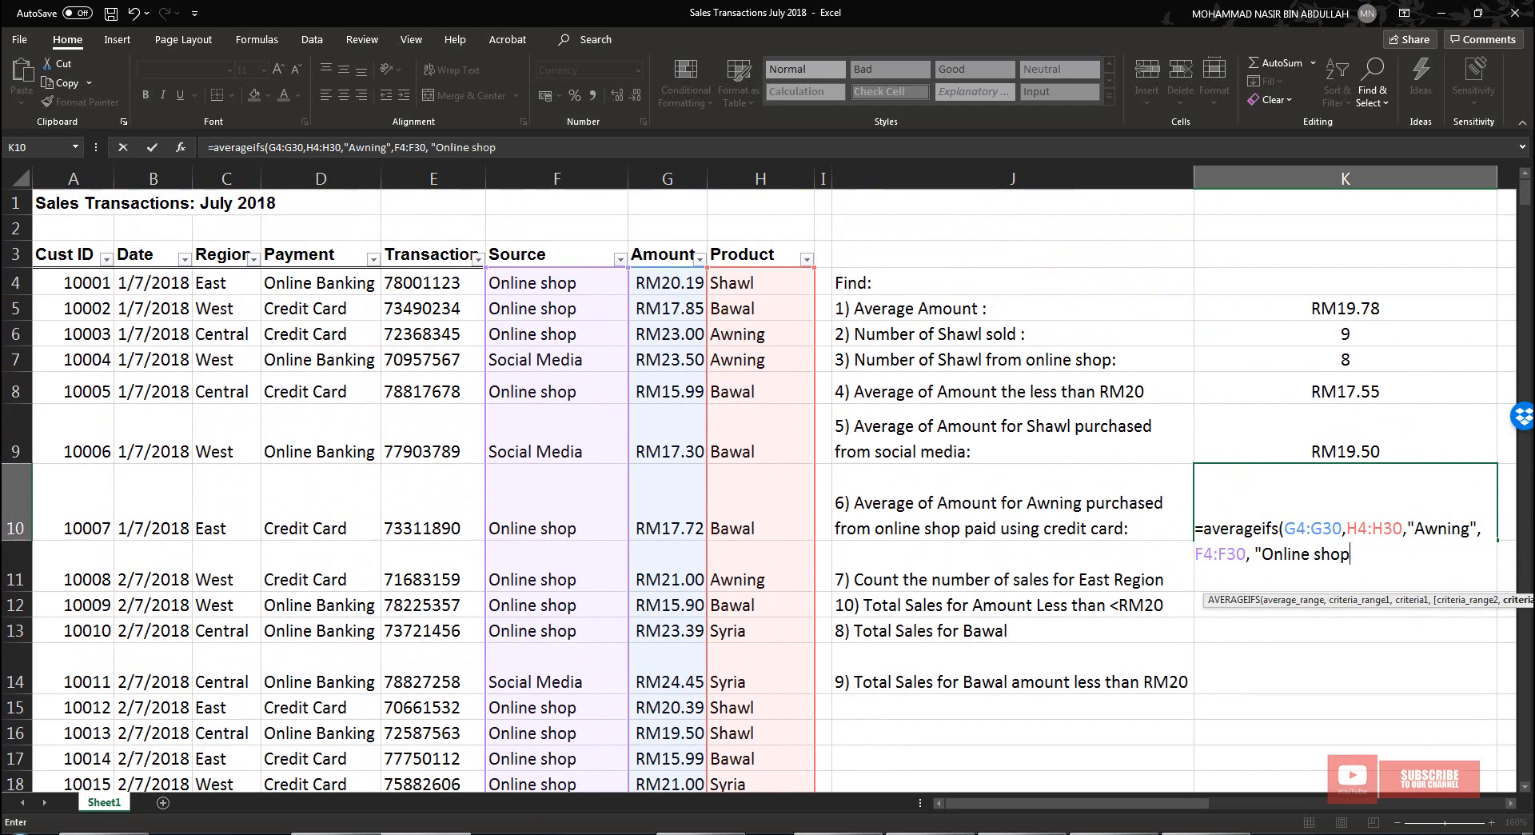
pyautogui.write('",')
# Complete the K10 AVERAGEIFS formula with the Payment range D4:D30 and the criterion "Credit Card"
pyautogui.moveTo(328, 287); pyautogui.dragTo(331, 742)
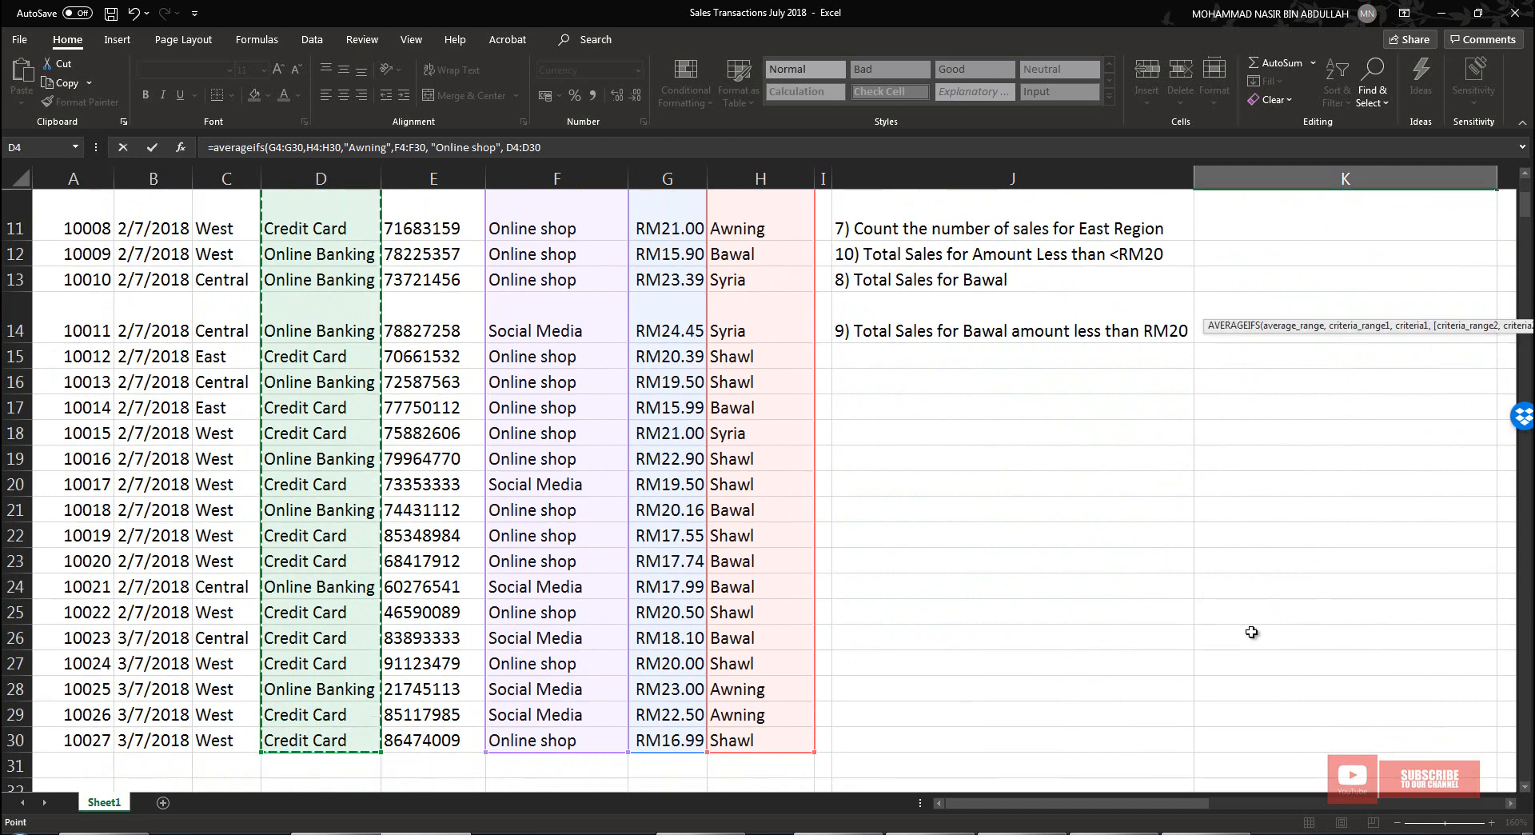
pyautogui.write(',')
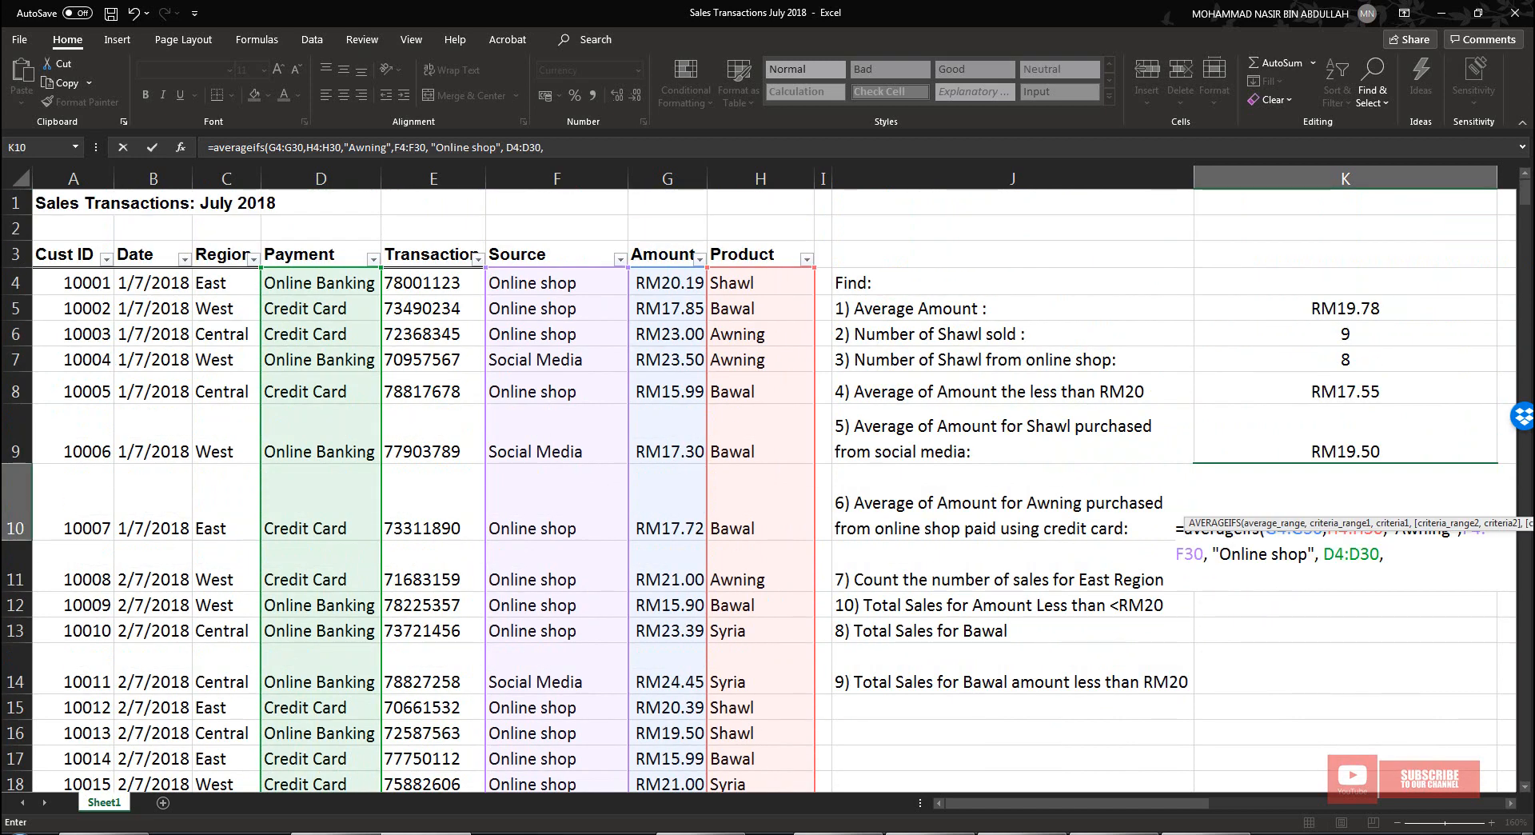
pyautogui.write(' "')
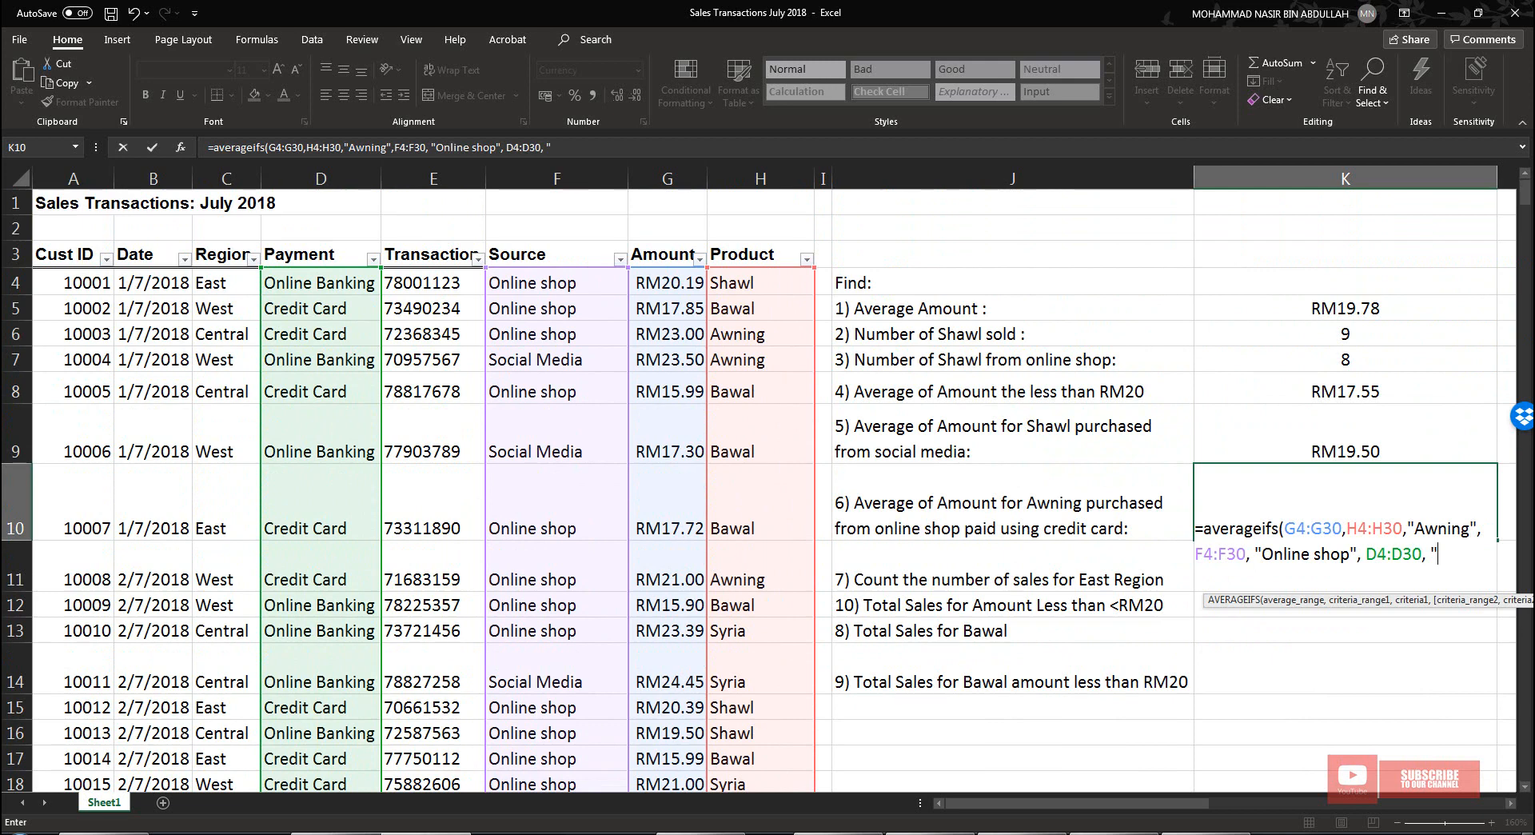
pyautogui.write('Credit Card|"')
pyautogui.press('BackSpace')
pyautogui.press('BackSpace')
pyautogui.write(')')
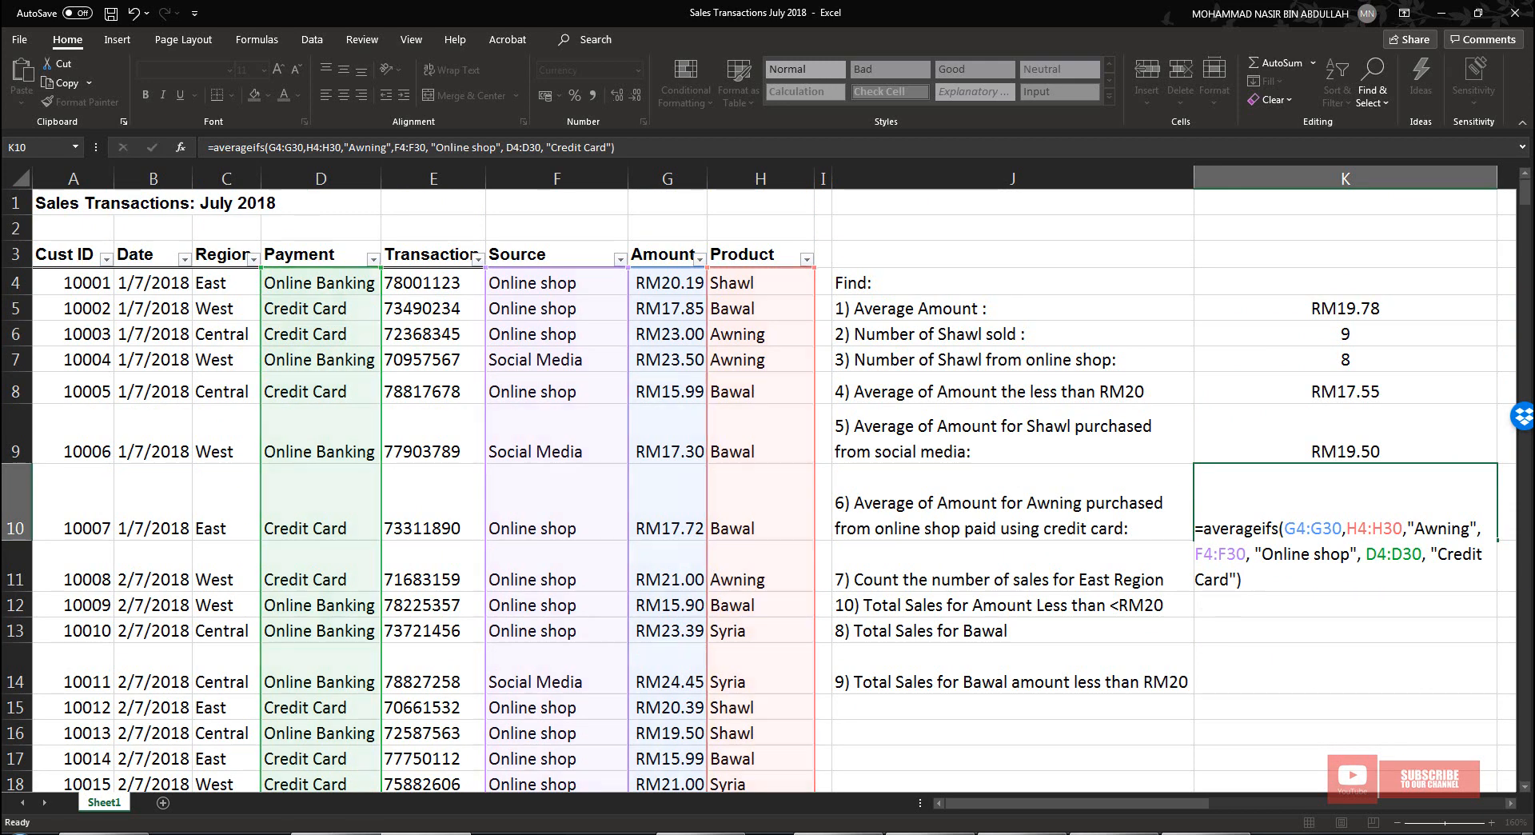
pyautogui.press('Return')
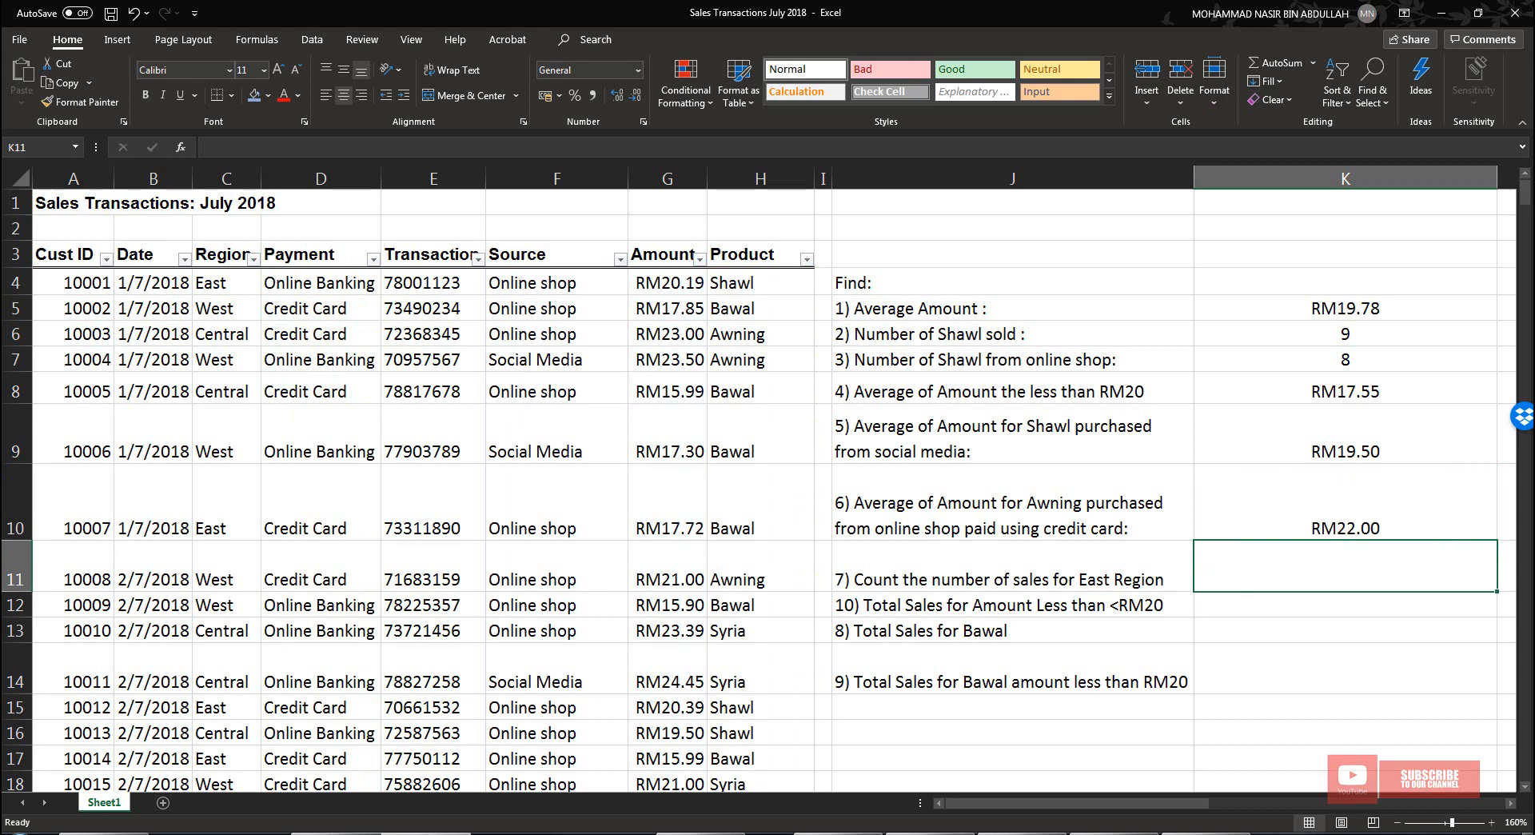
# Answer question 7 in K11 with a COUNTIF over the Region range C4:C30 and the criterion "East"
pyautogui.click(930, 581)
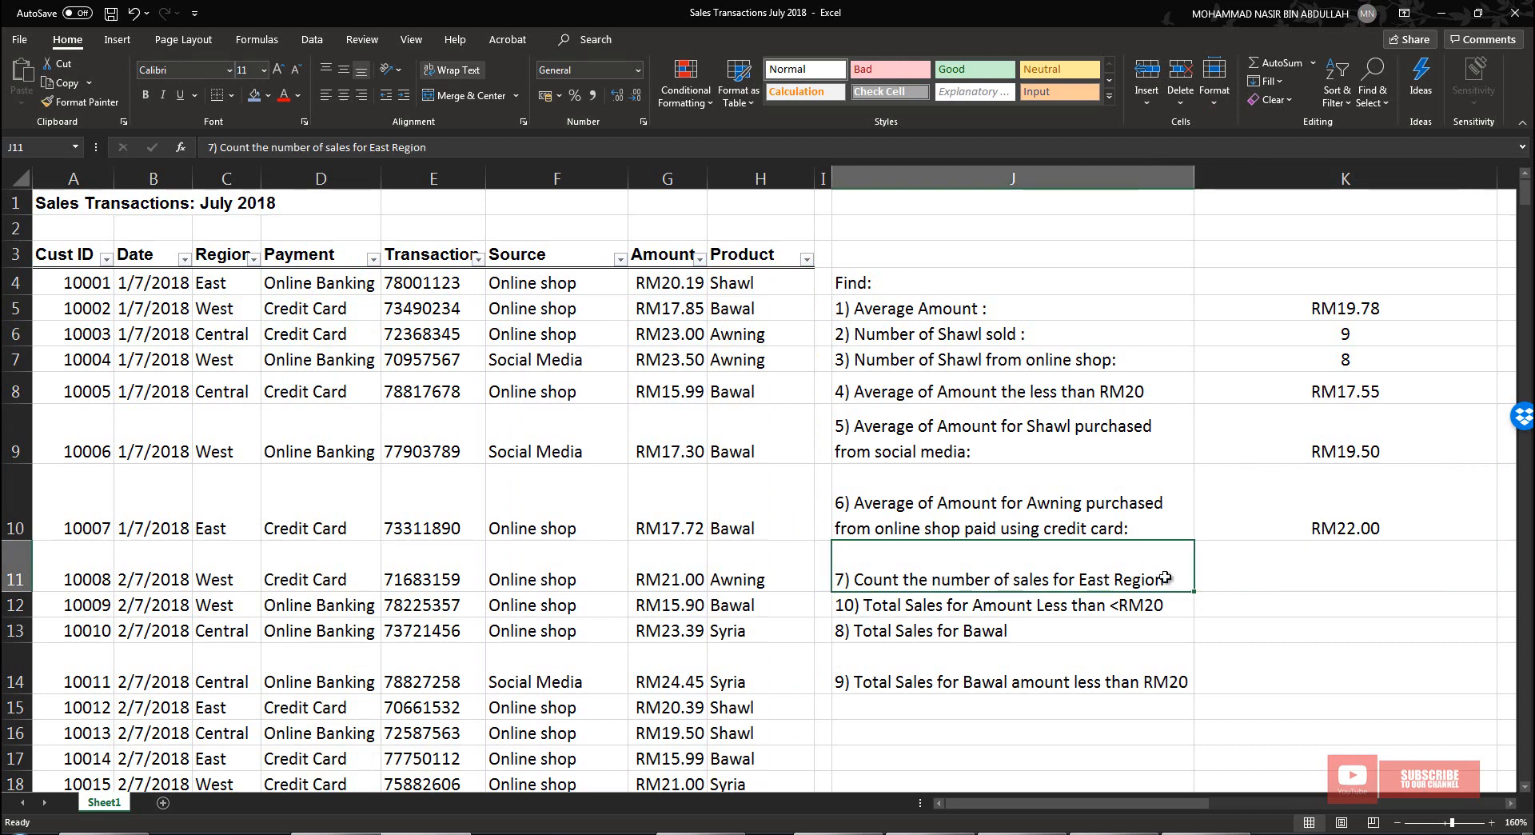
pyautogui.click(1225, 573)
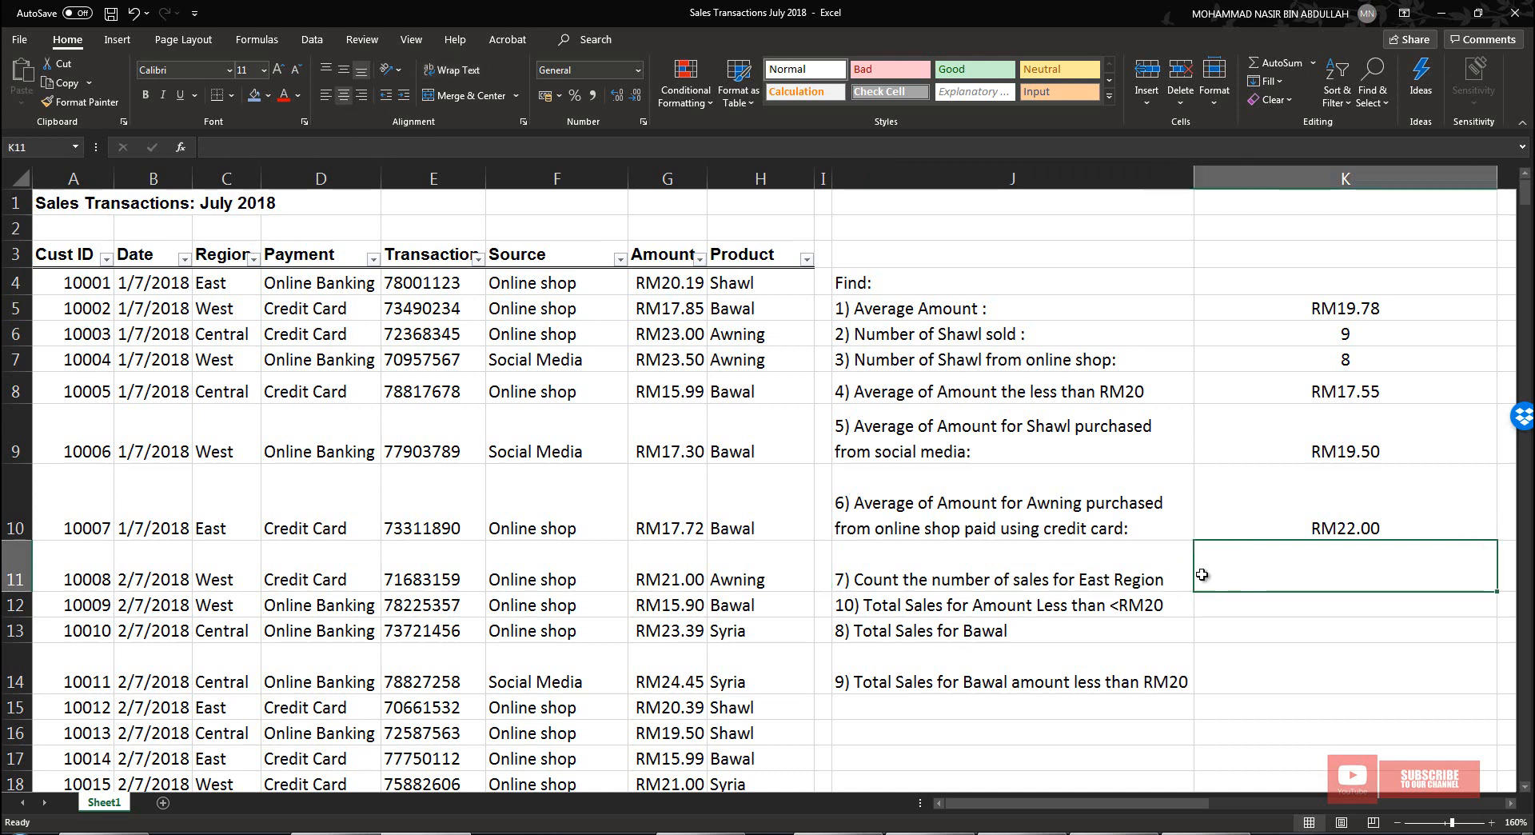
pyautogui.write('=count')
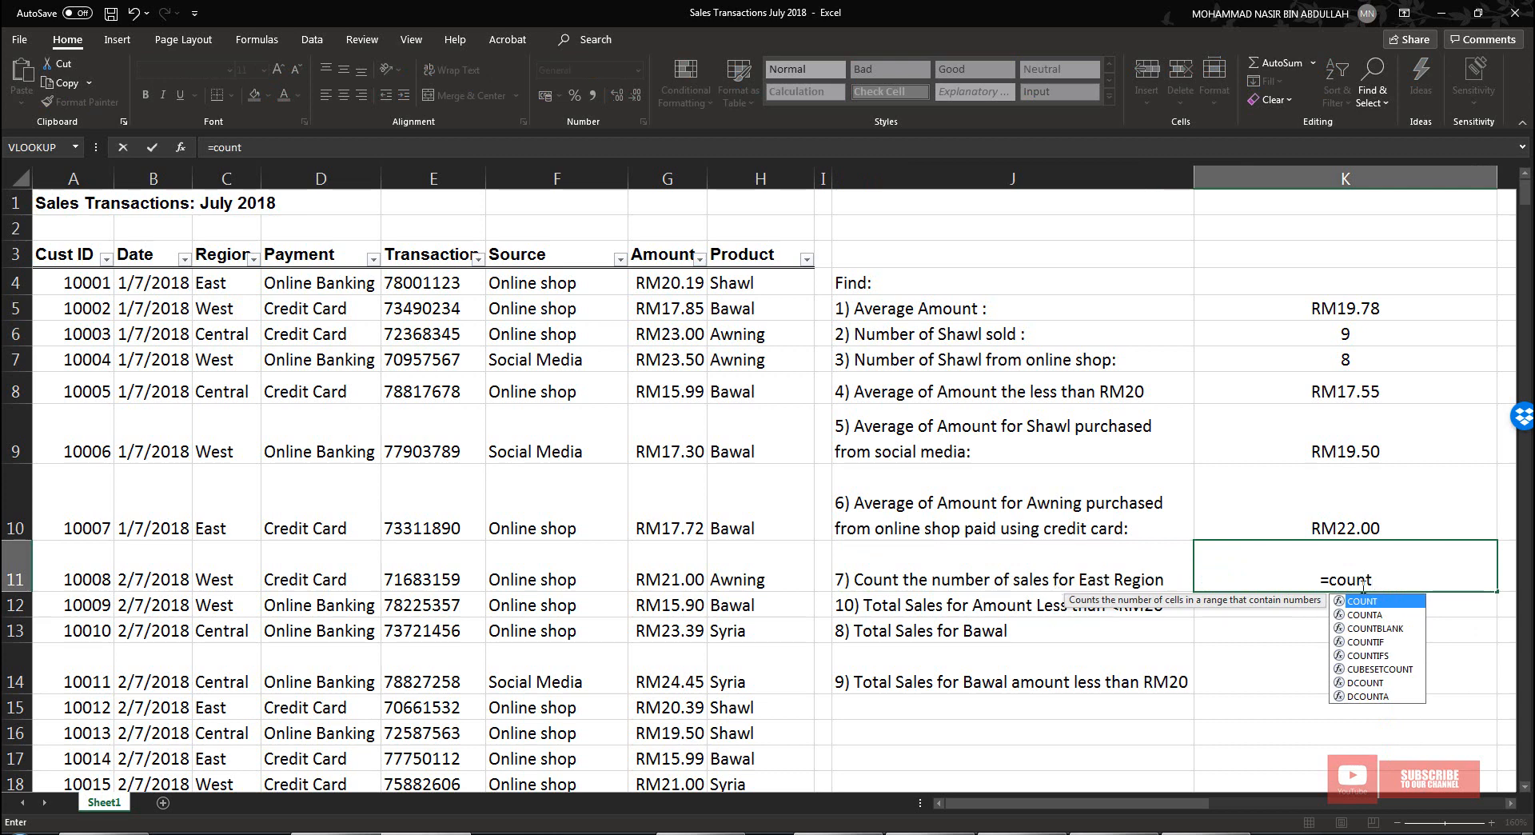
pyautogui.write('if')
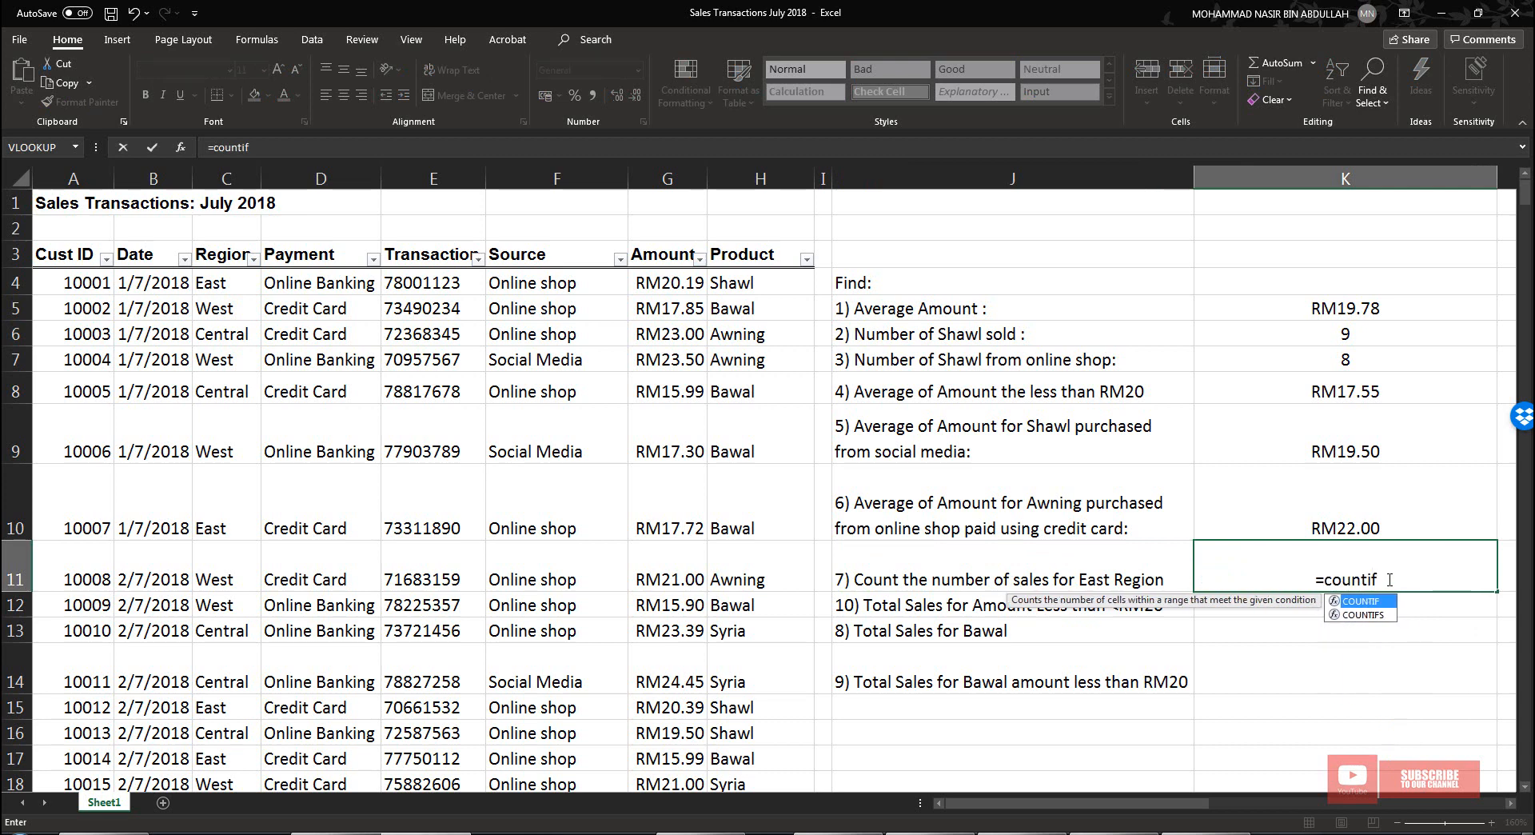
pyautogui.write('(')
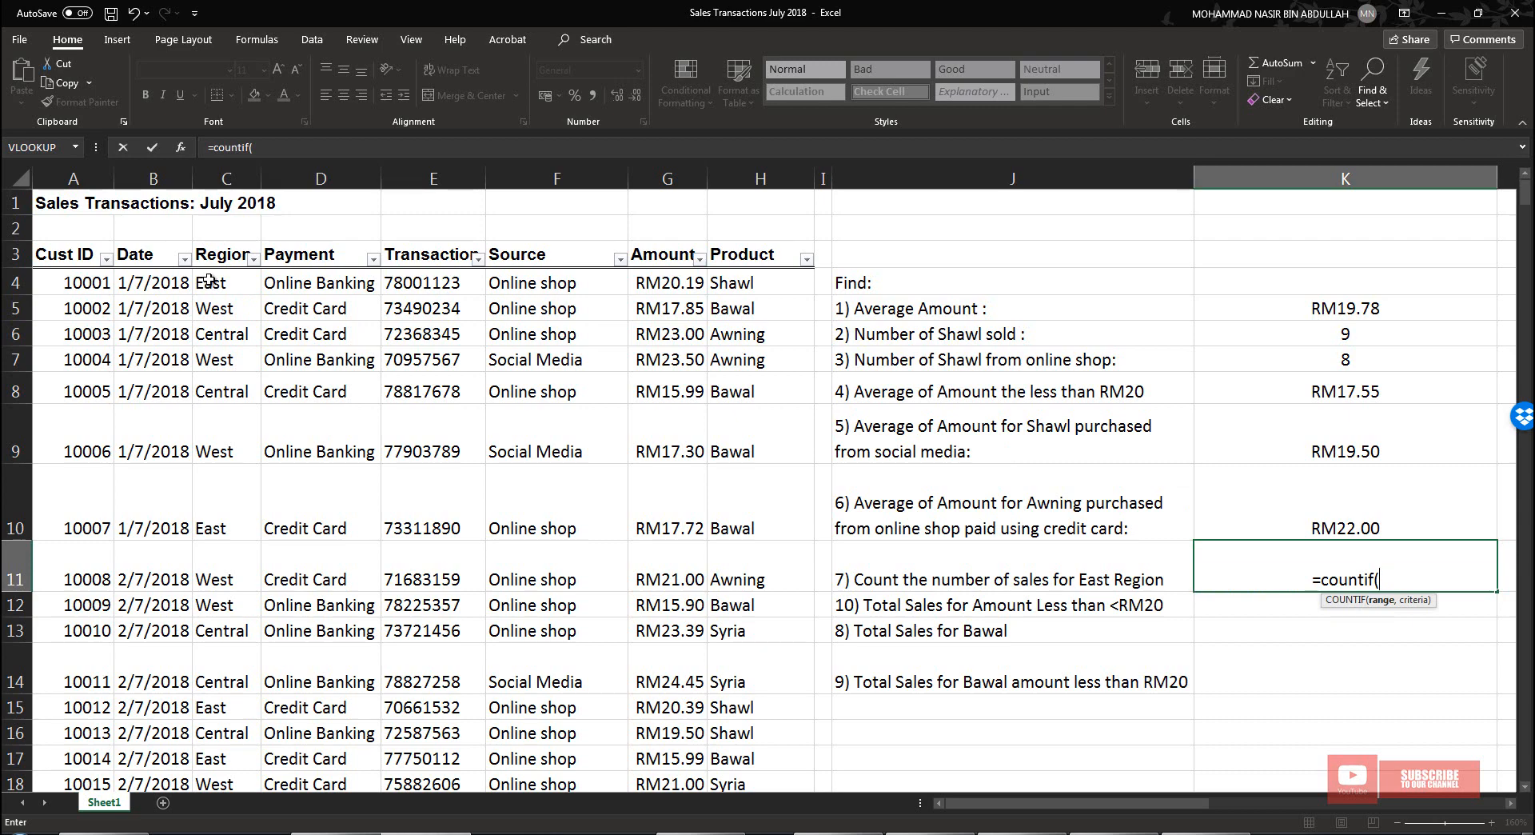
pyautogui.moveTo(208, 280); pyautogui.dragTo(226, 748)
pyautogui.scroll(4, 1041, 632)
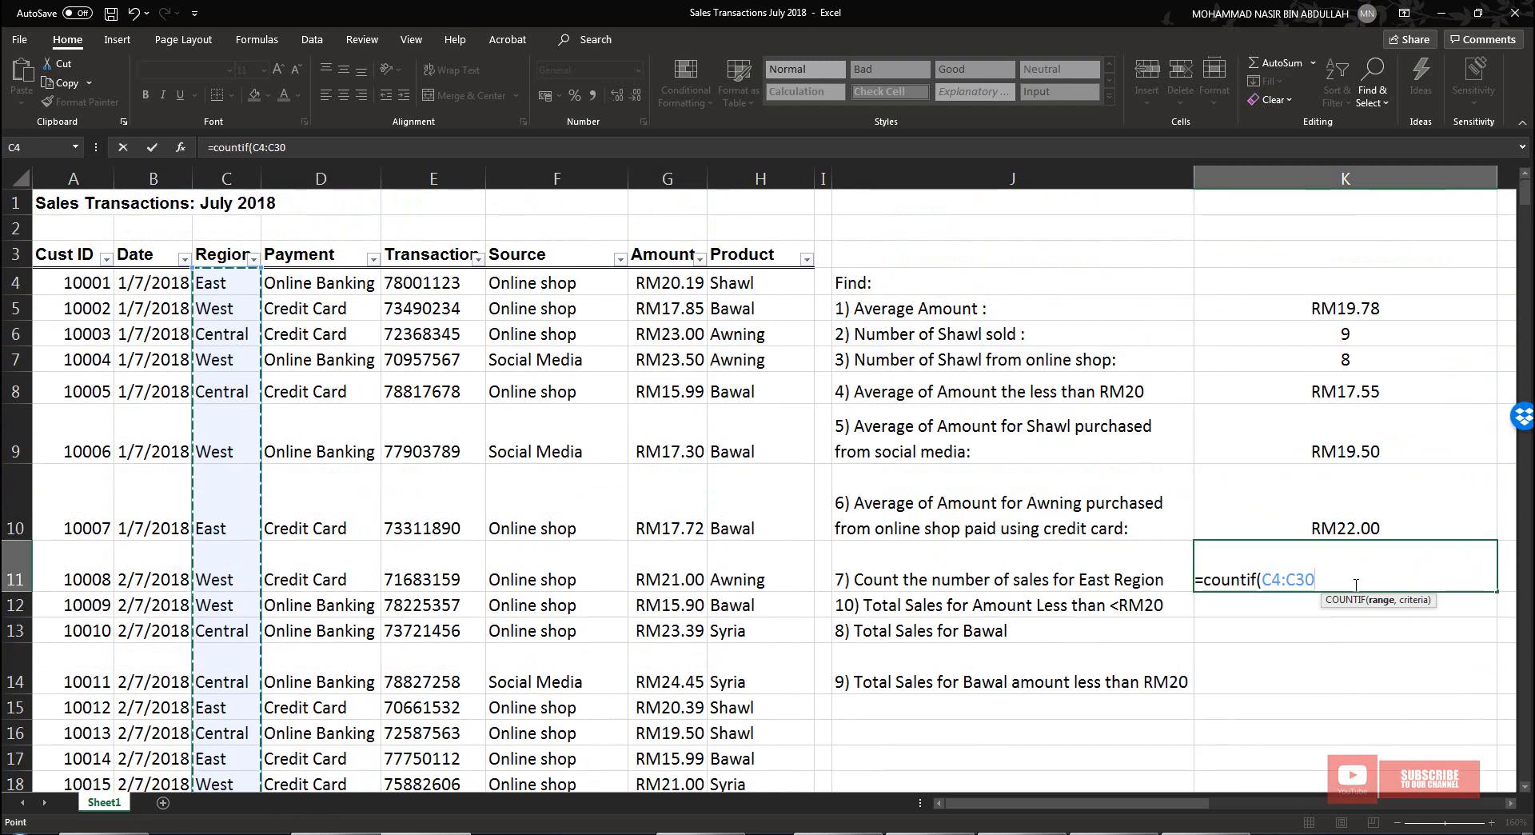
pyautogui.write(',')
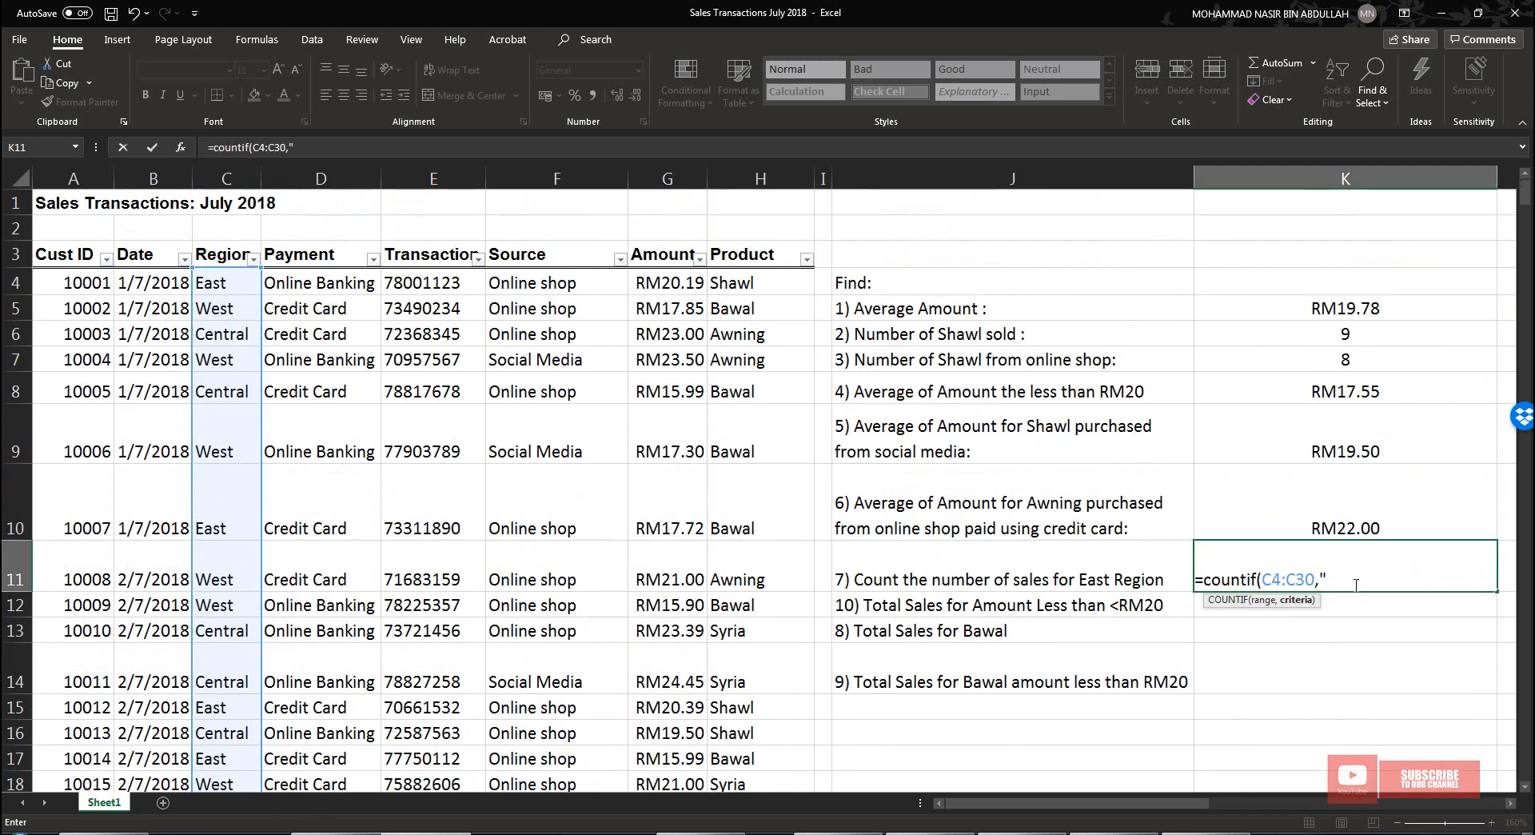
pyautogui.write('"East")')
pyautogui.press('Return')
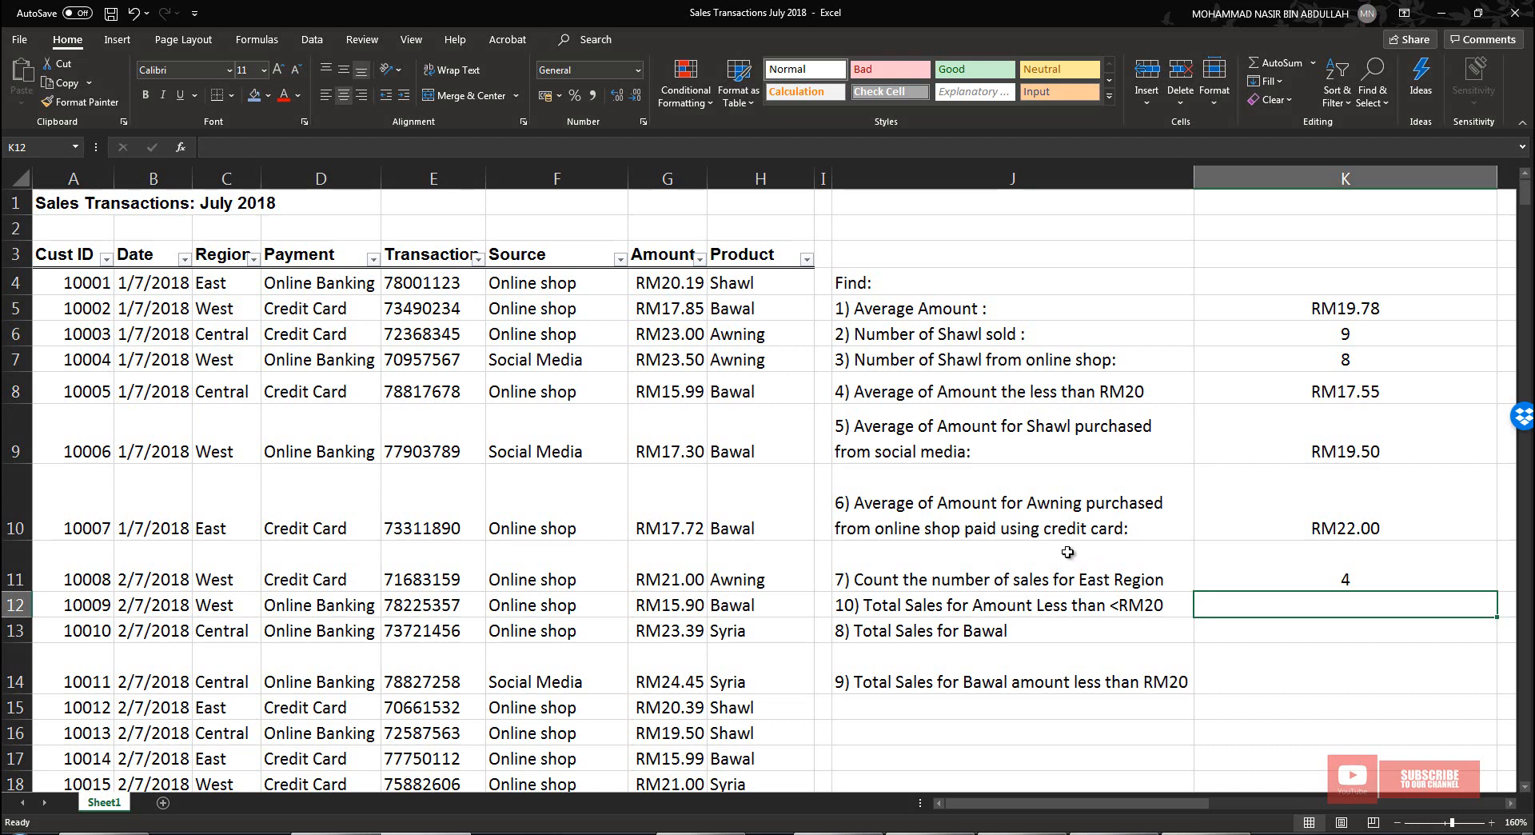
# Start a SUMIF formula in K12 for question 10 with the amounts G4:G30 as the range
pyautogui.click(874, 607)
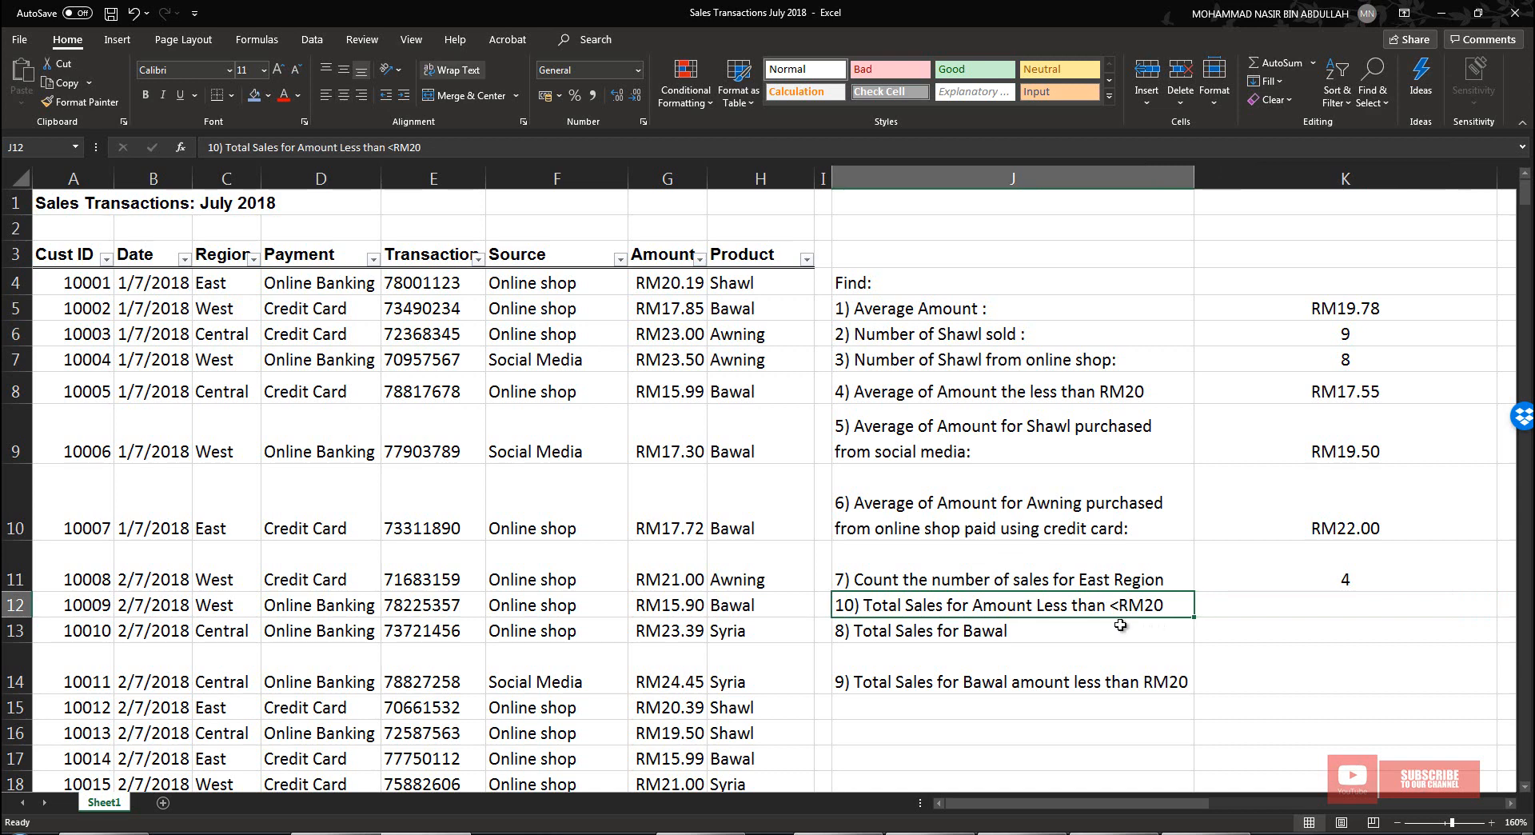
pyautogui.click(1263, 609)
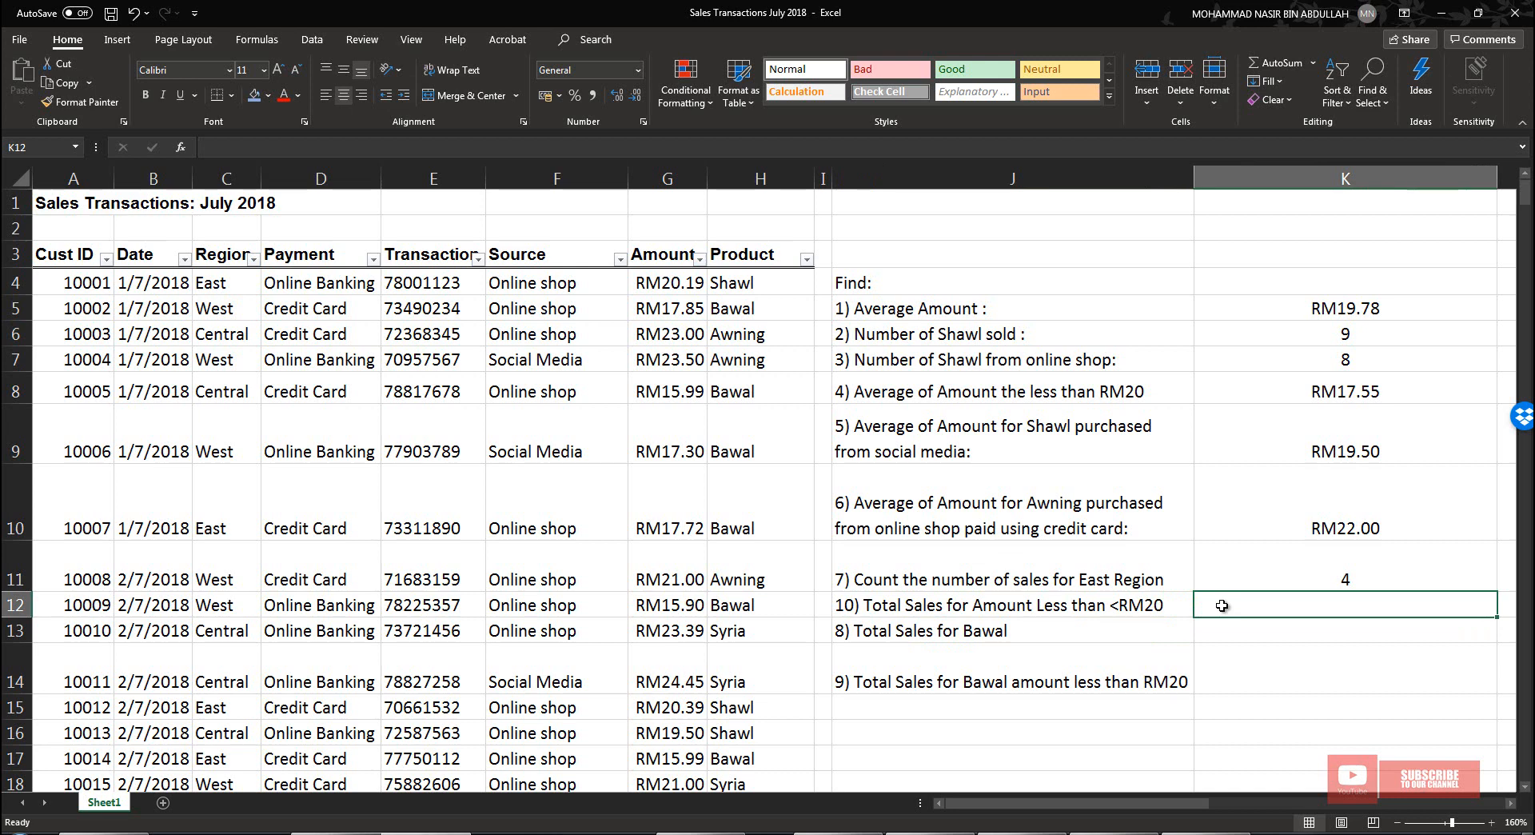
pyautogui.write('=')
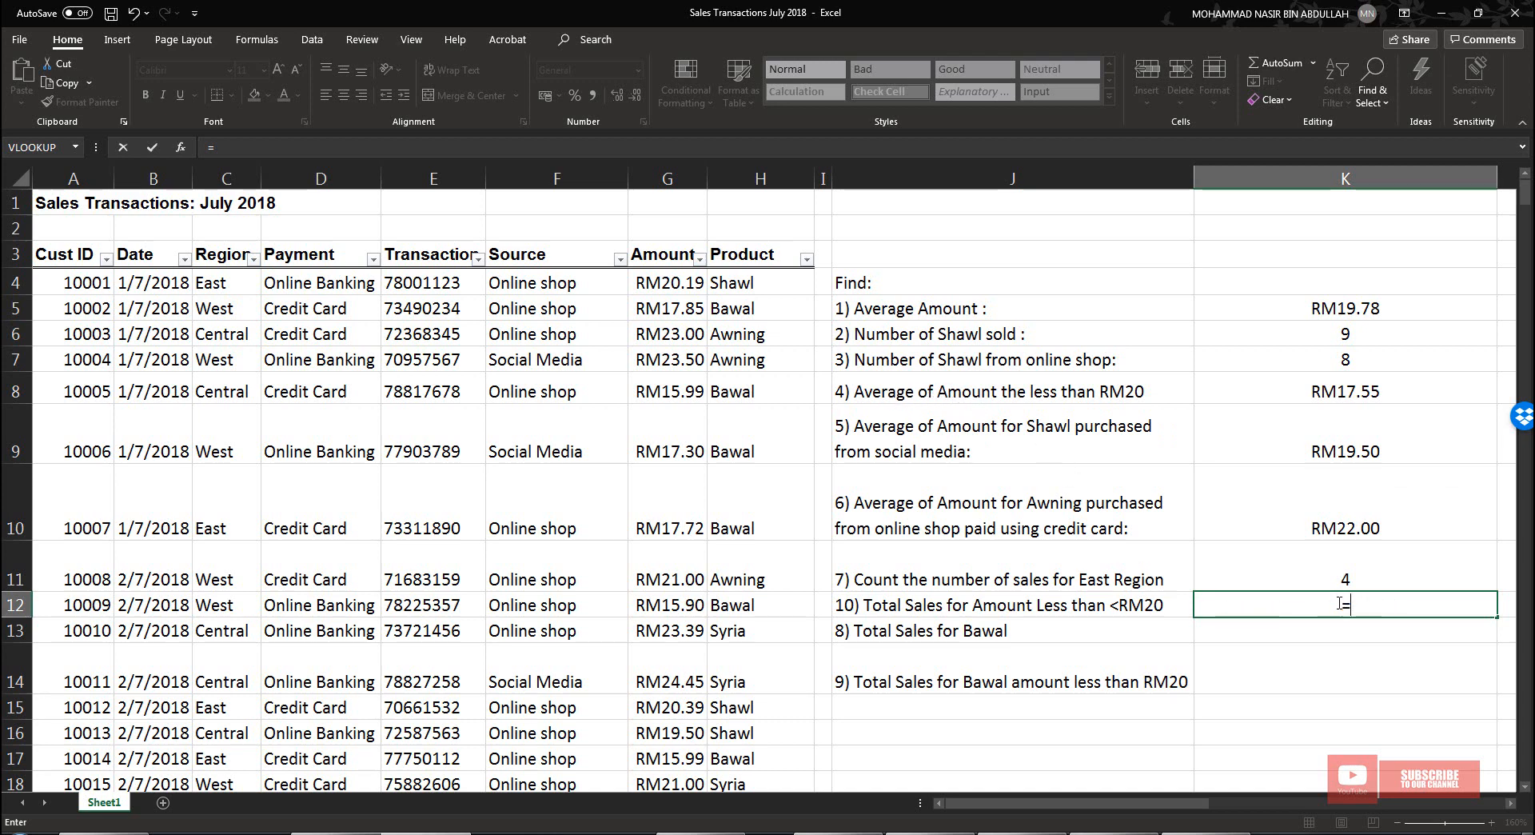
pyautogui.write('s')
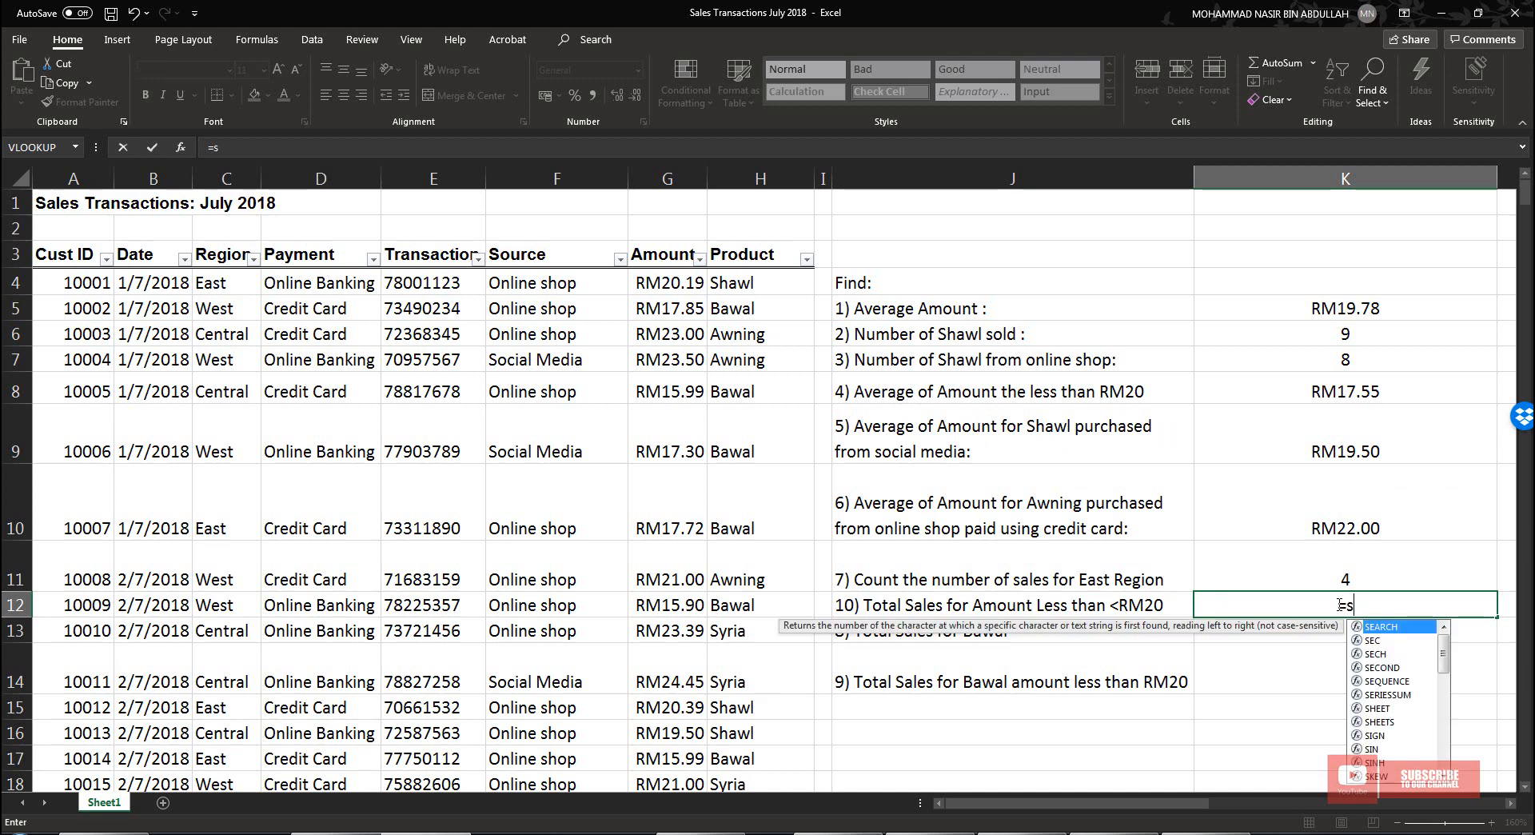
pyautogui.write('umif')
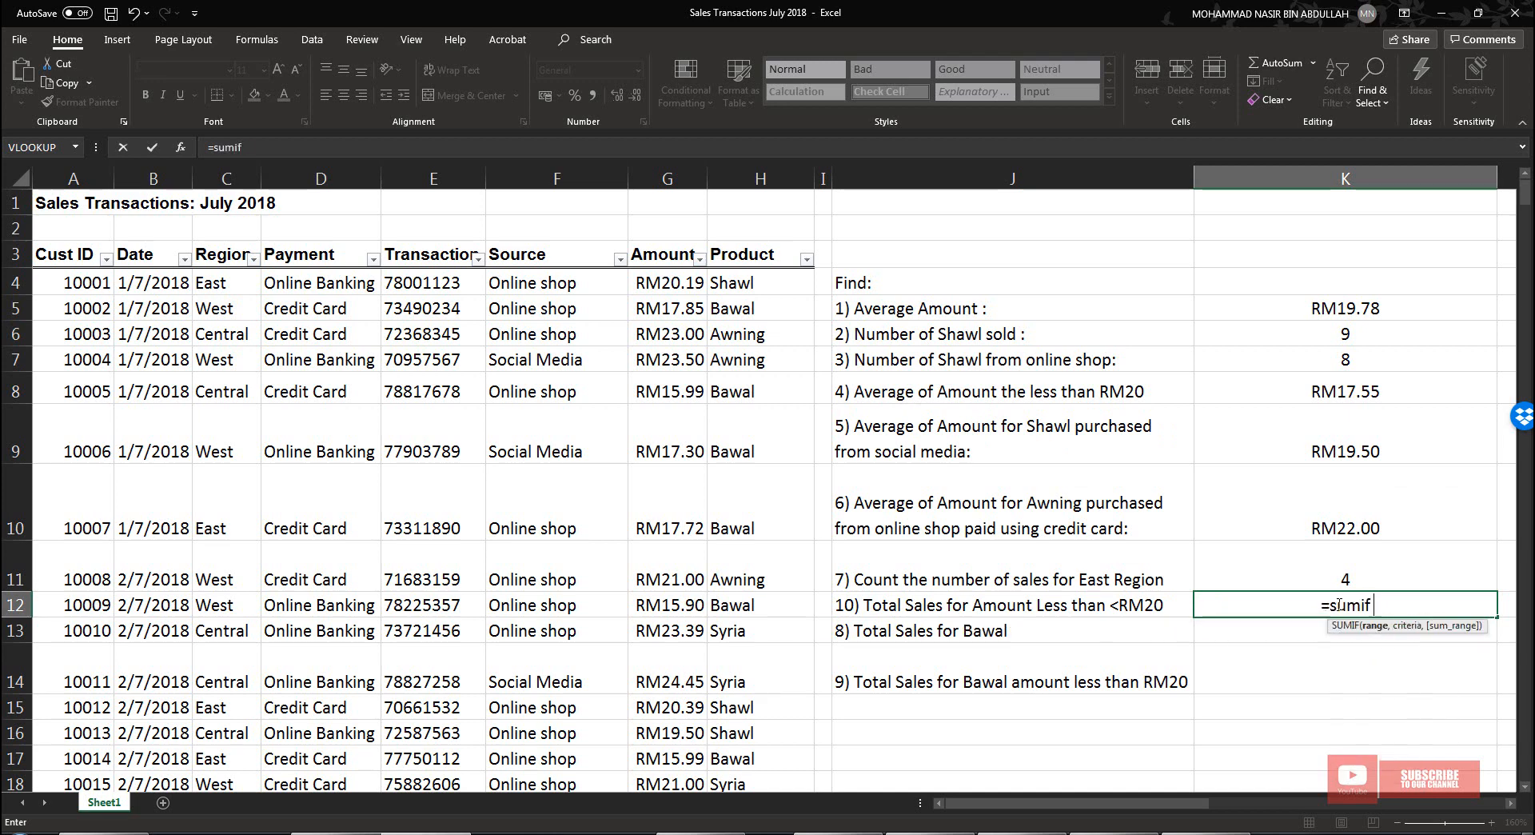
pyautogui.moveTo(667, 284); pyautogui.dragTo(668, 731)
pyautogui.moveTo(708, 792); pyautogui.dragTo(688, 724)
pyautogui.scroll(4, 1001, 654)
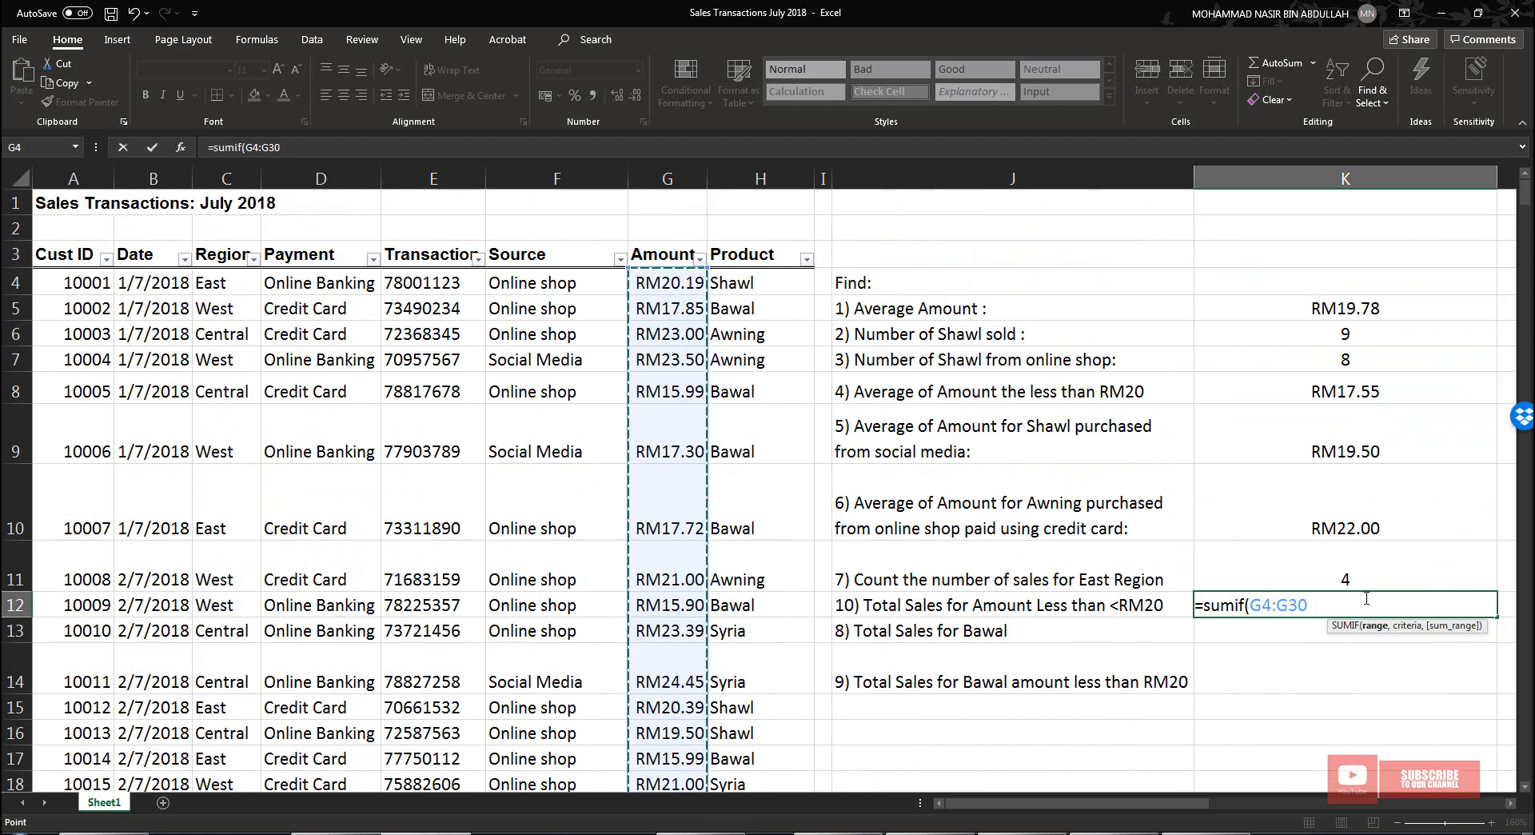
# Complete the K12 SUMIF formula with the criterion "<20"
pyautogui.write(', "')
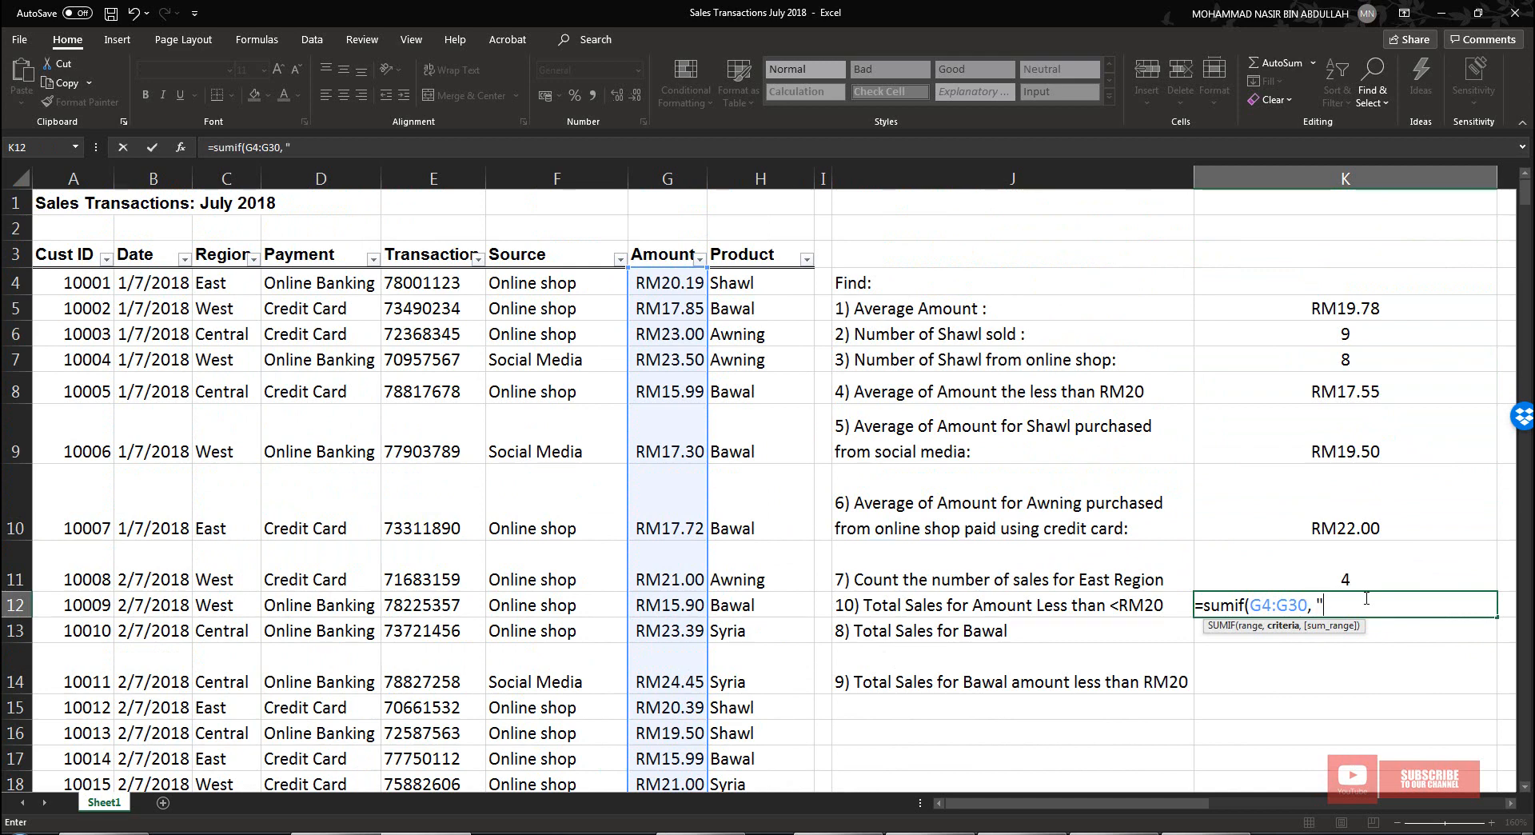
pyautogui.write('<20')
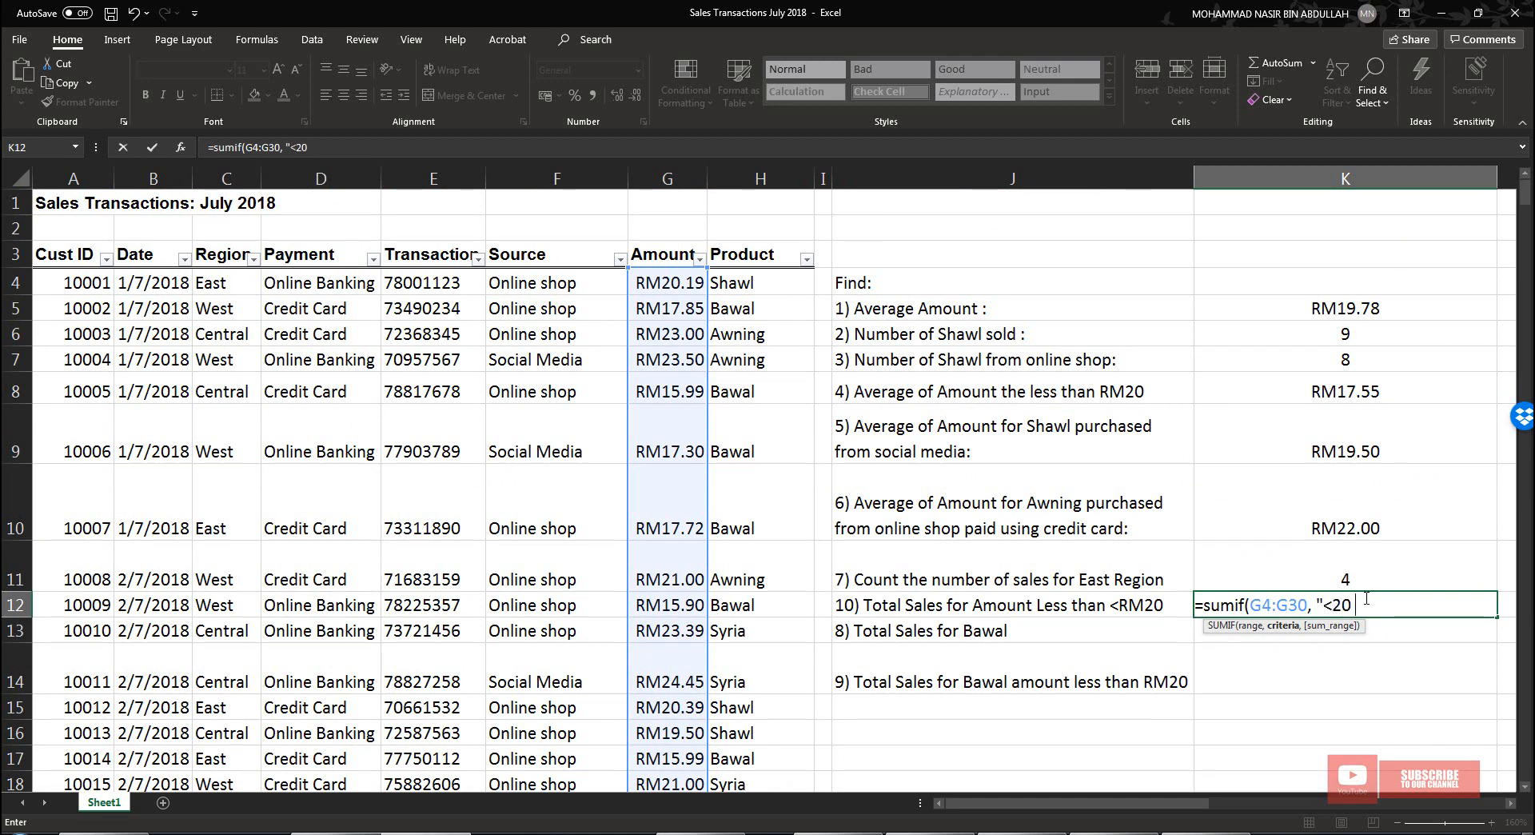
pyautogui.write('"')
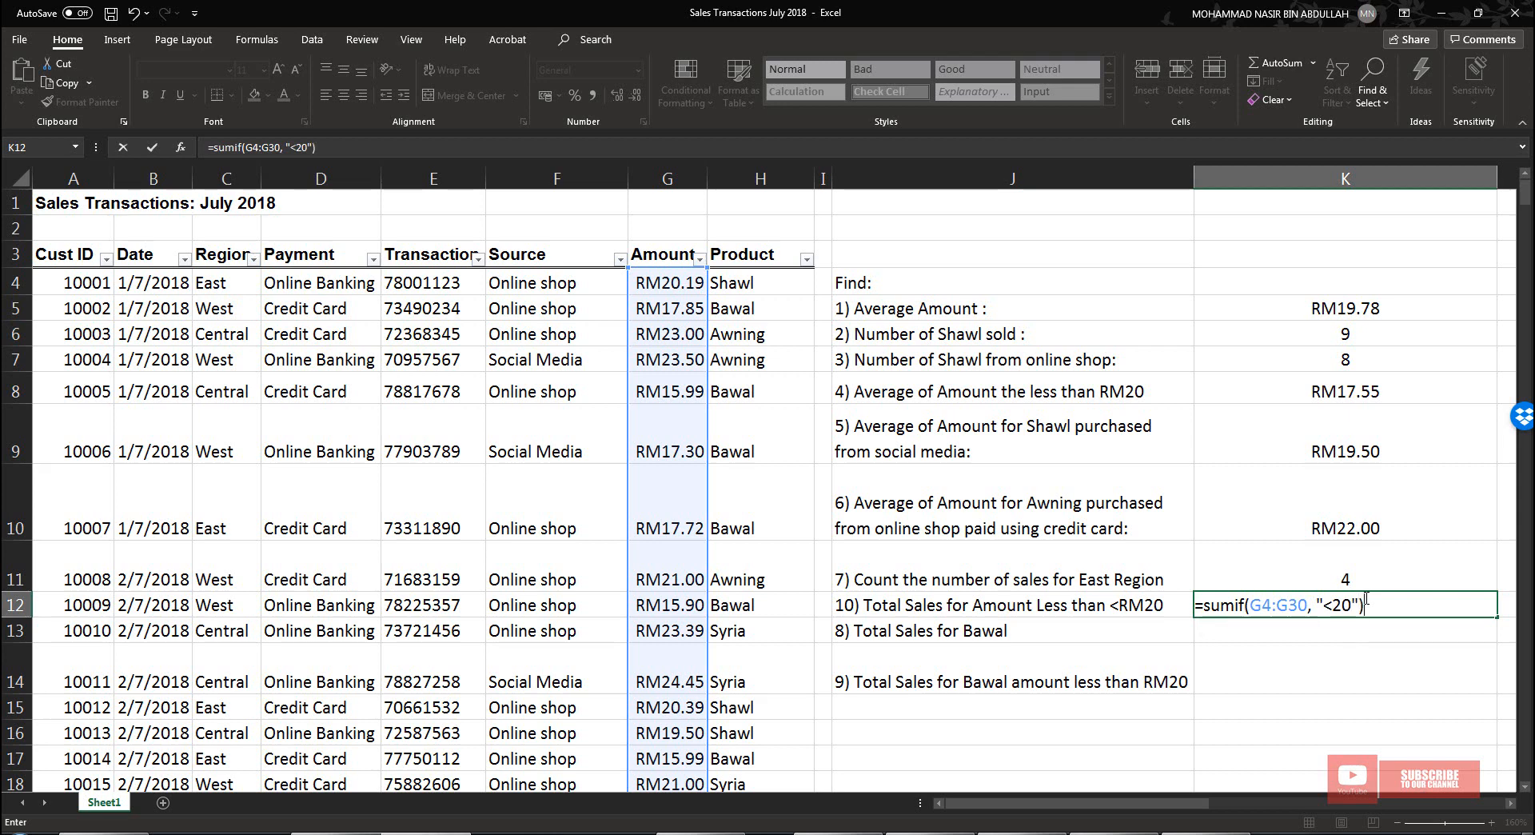
pyautogui.press('Return')
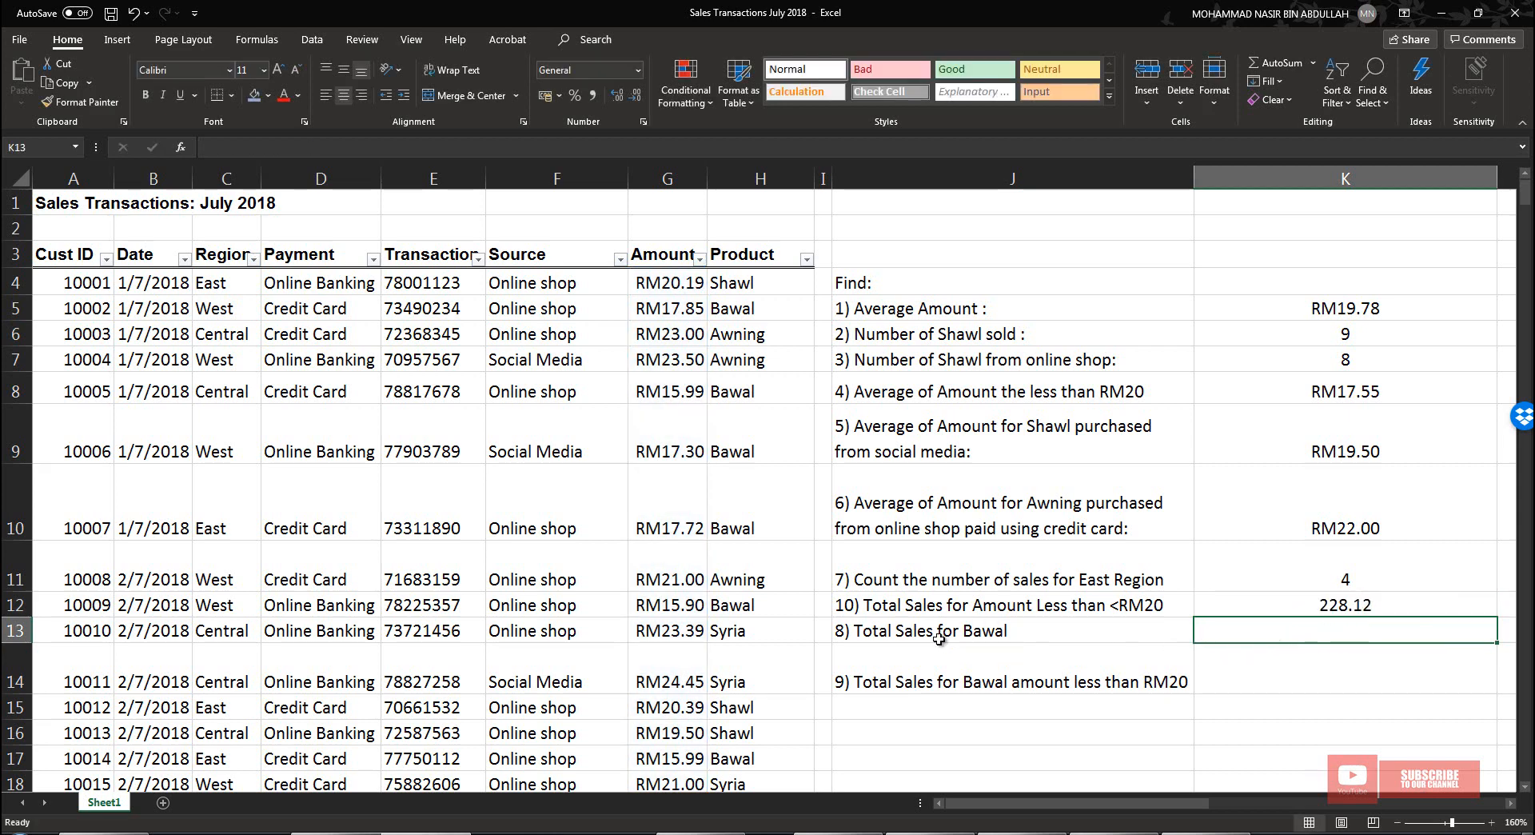
# Start a SUMIFS formula in K13 for question 8 with the amounts G4:G30 as the sum range
pyautogui.click(912, 637)
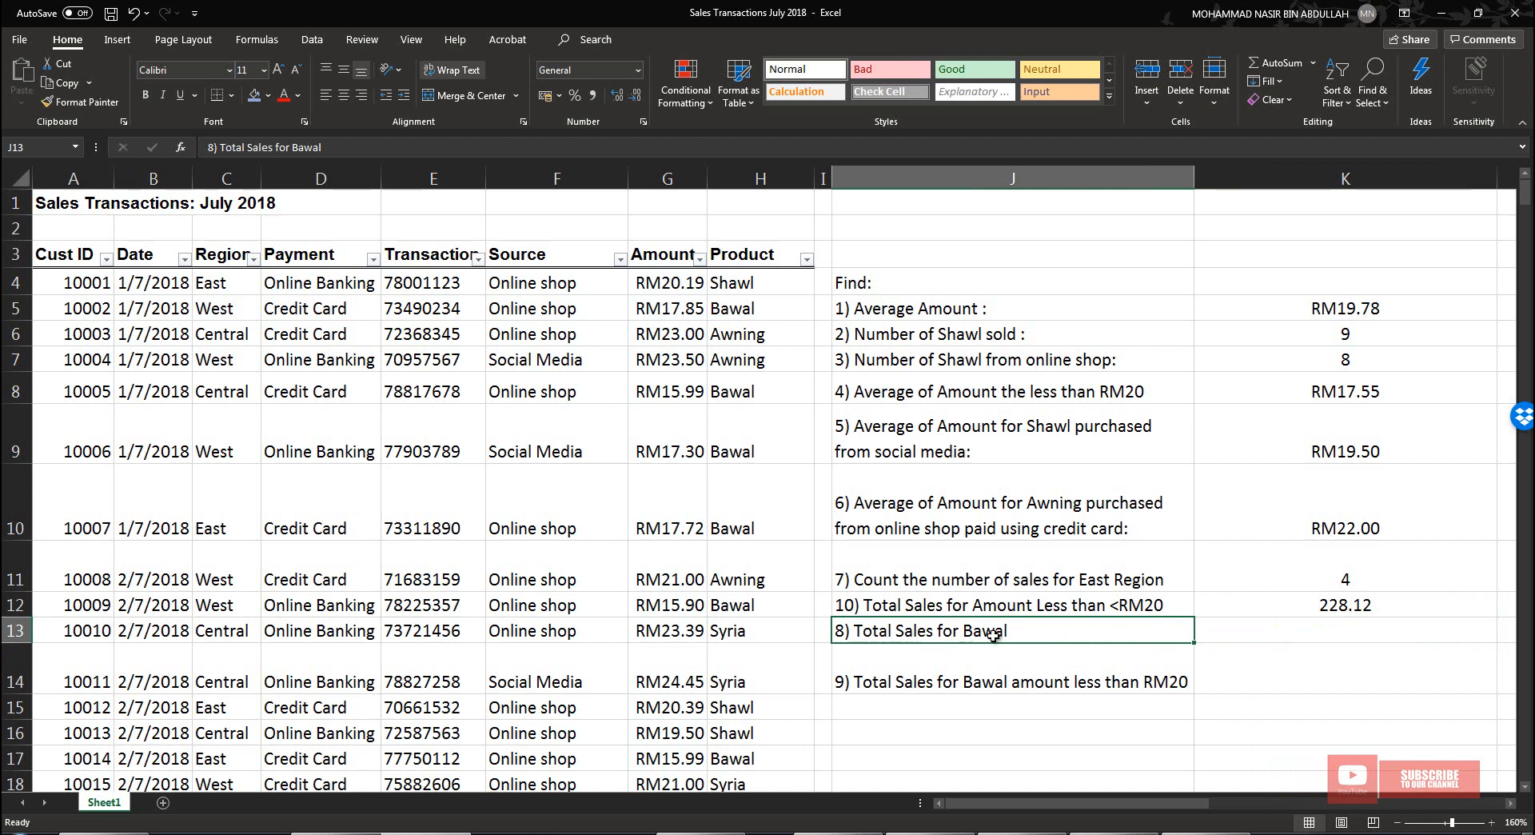
pyautogui.click(1280, 636)
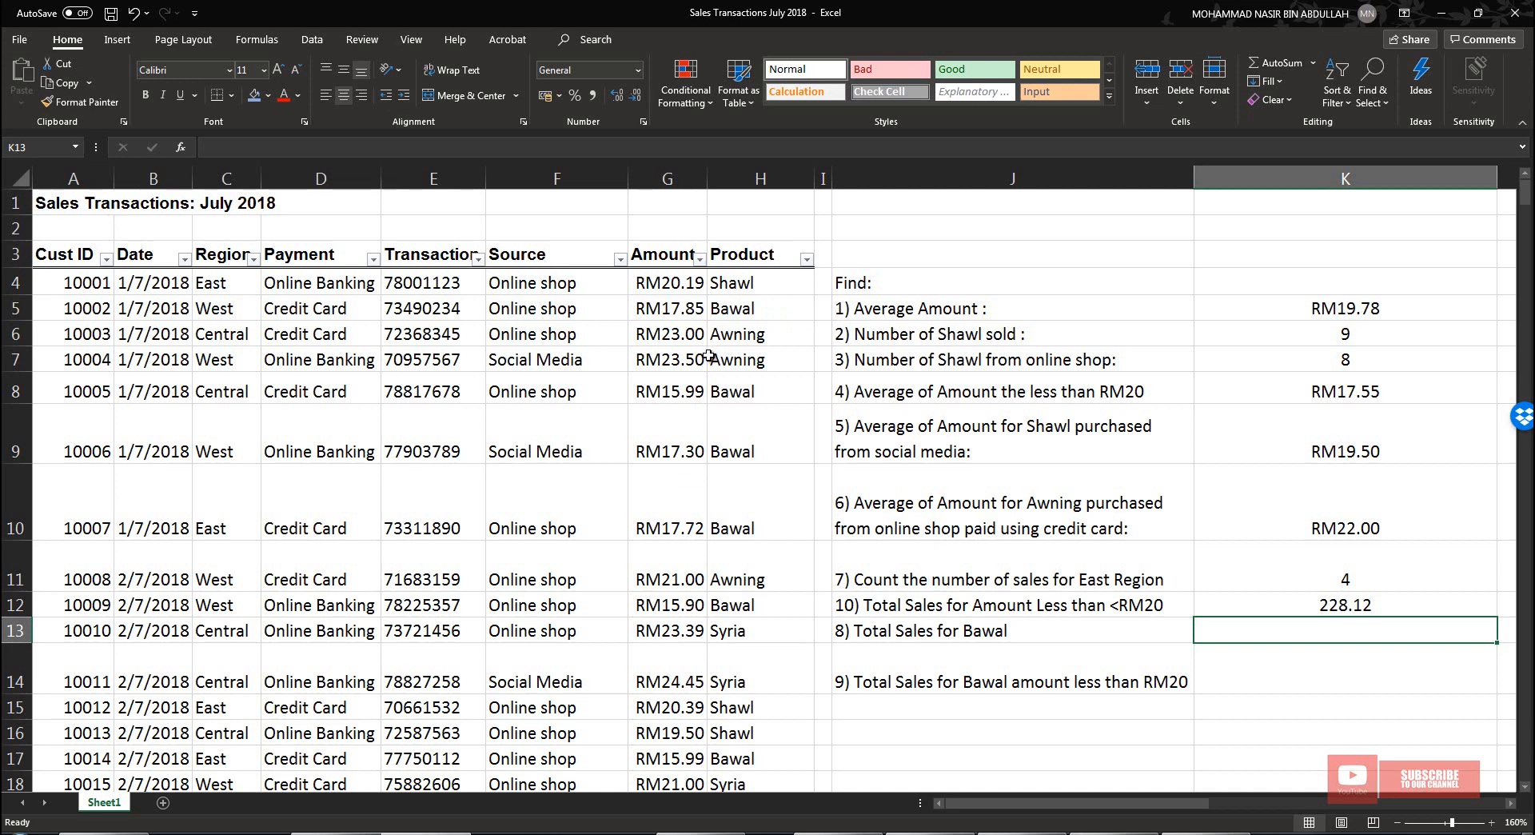
pyautogui.click(1074, 599)
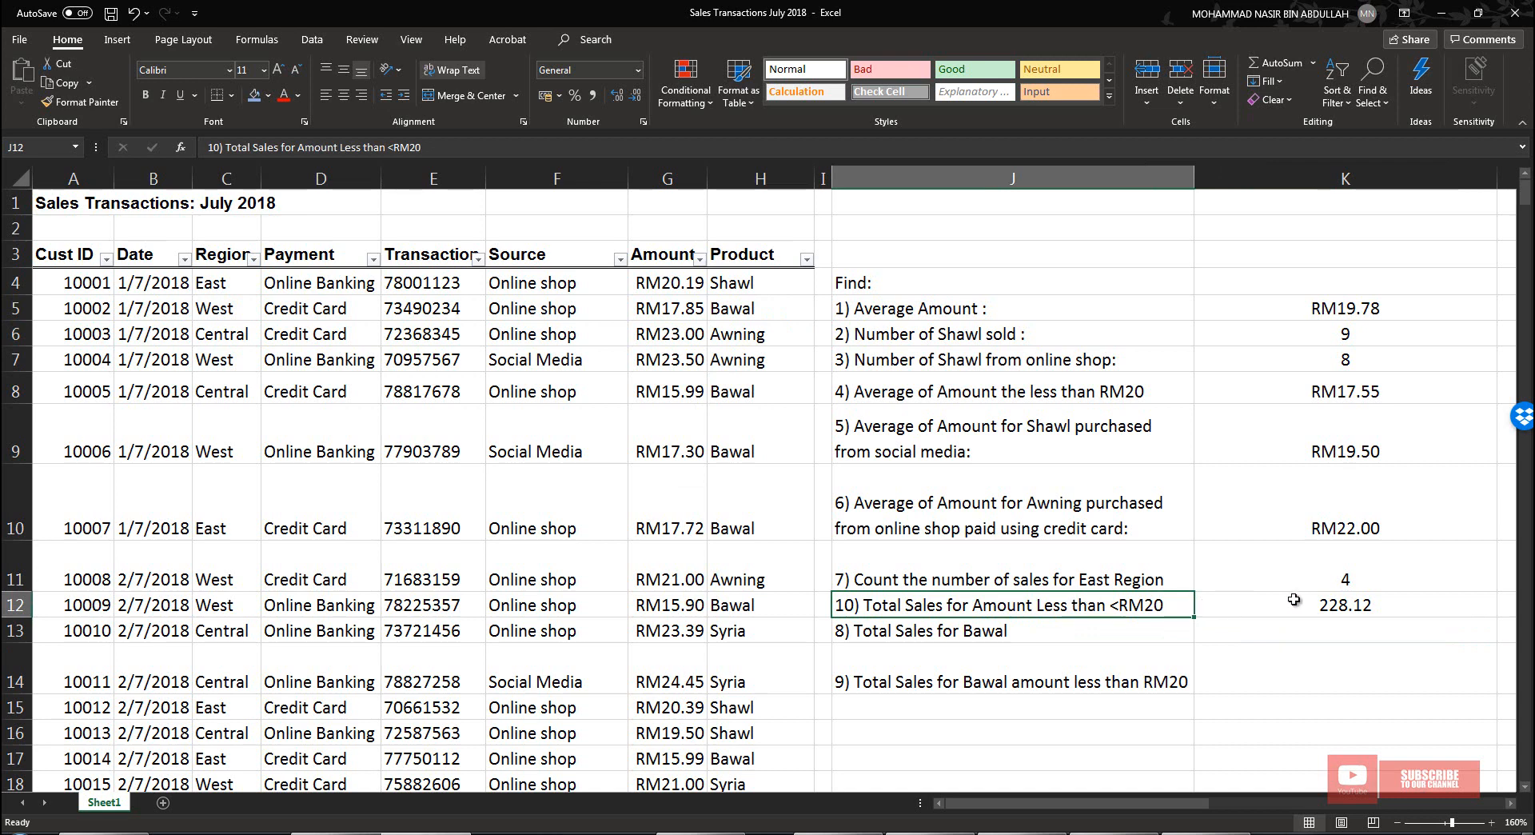
pyautogui.click(1294, 602)
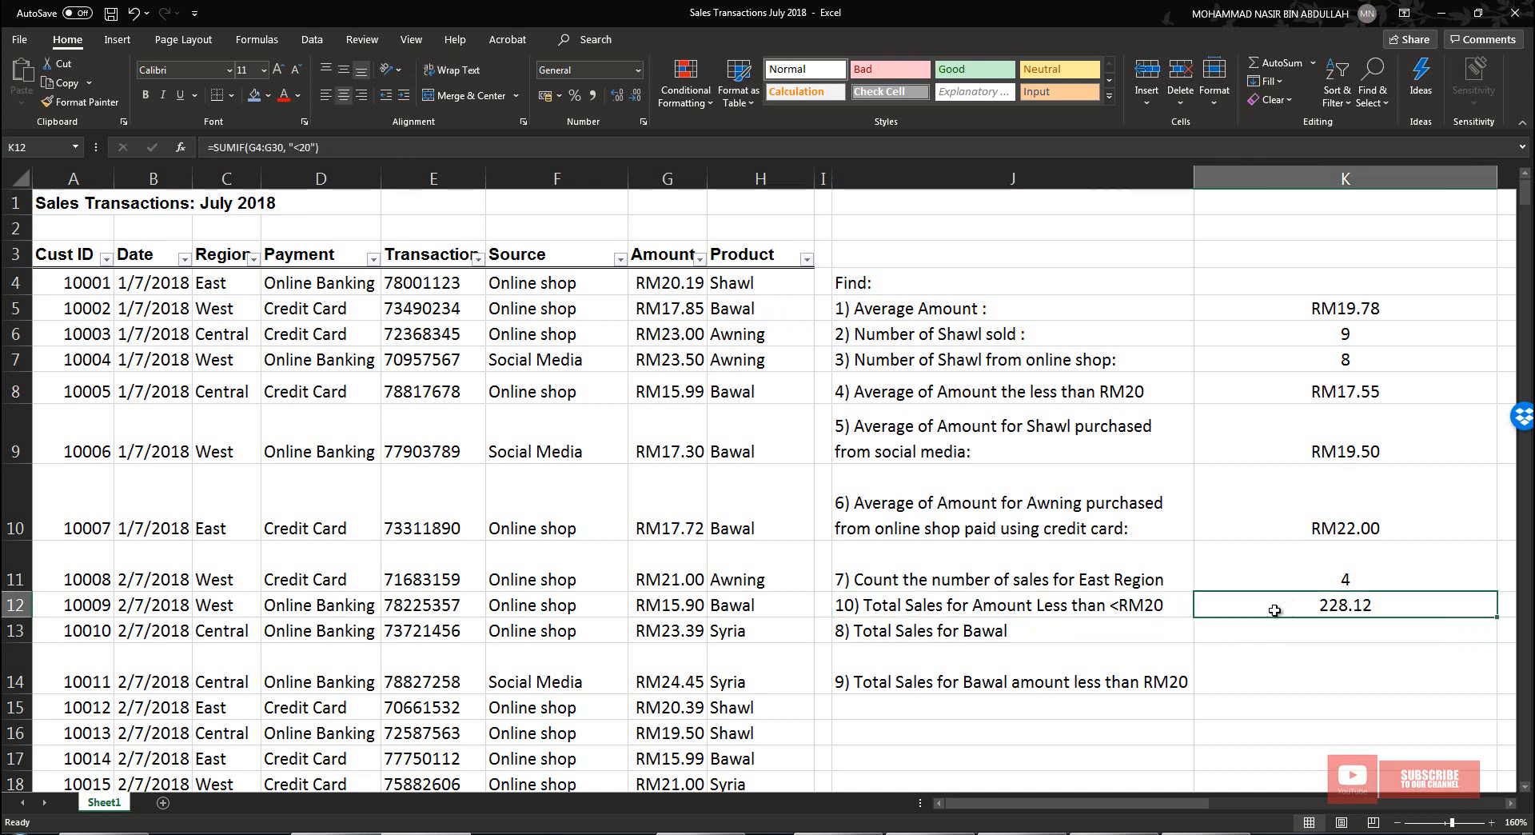
pyautogui.click(683, 179)
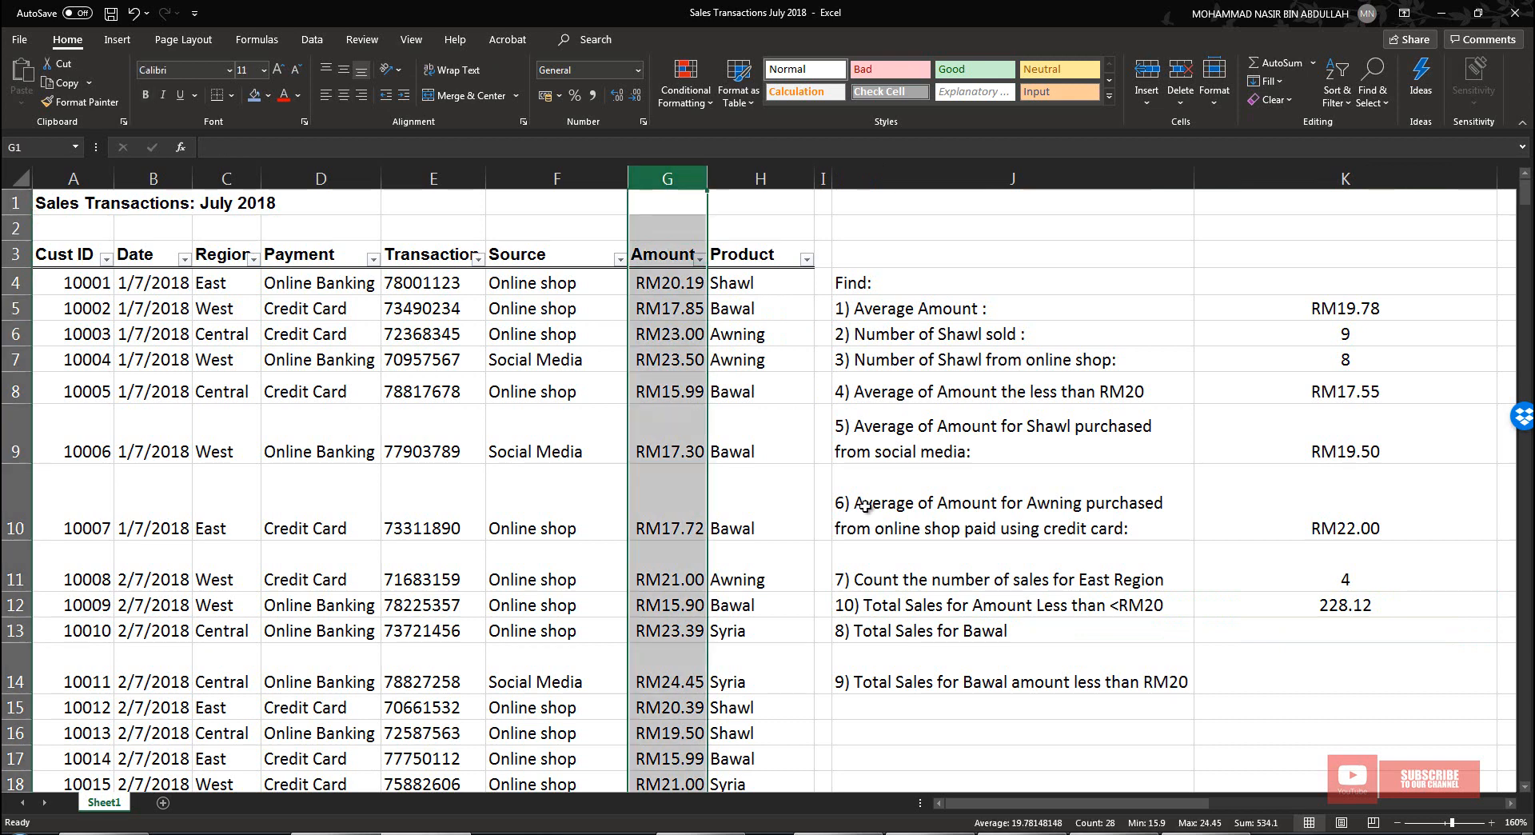
pyautogui.click(1307, 614)
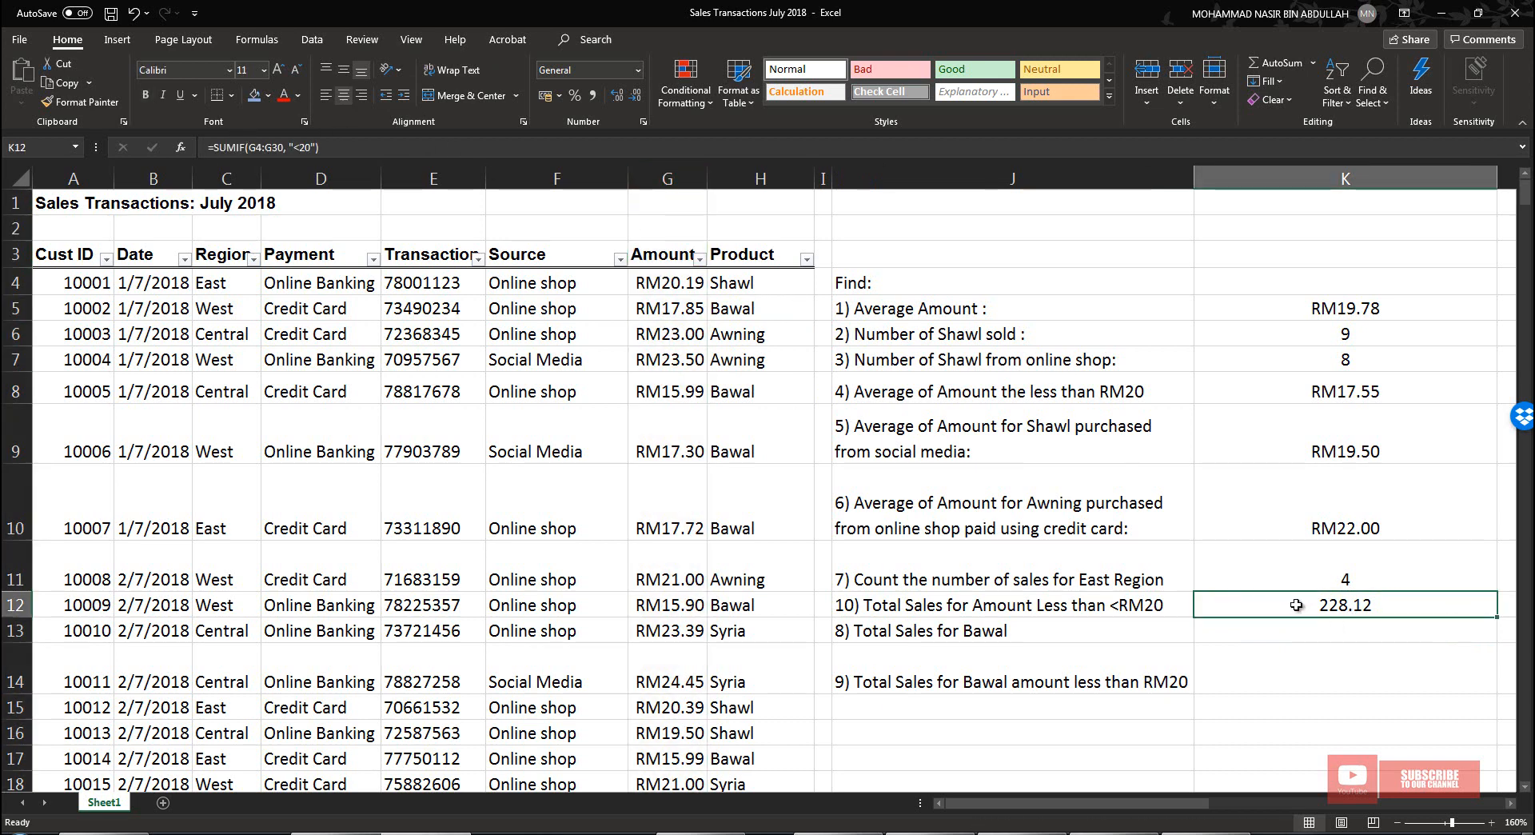
pyautogui.click(1281, 637)
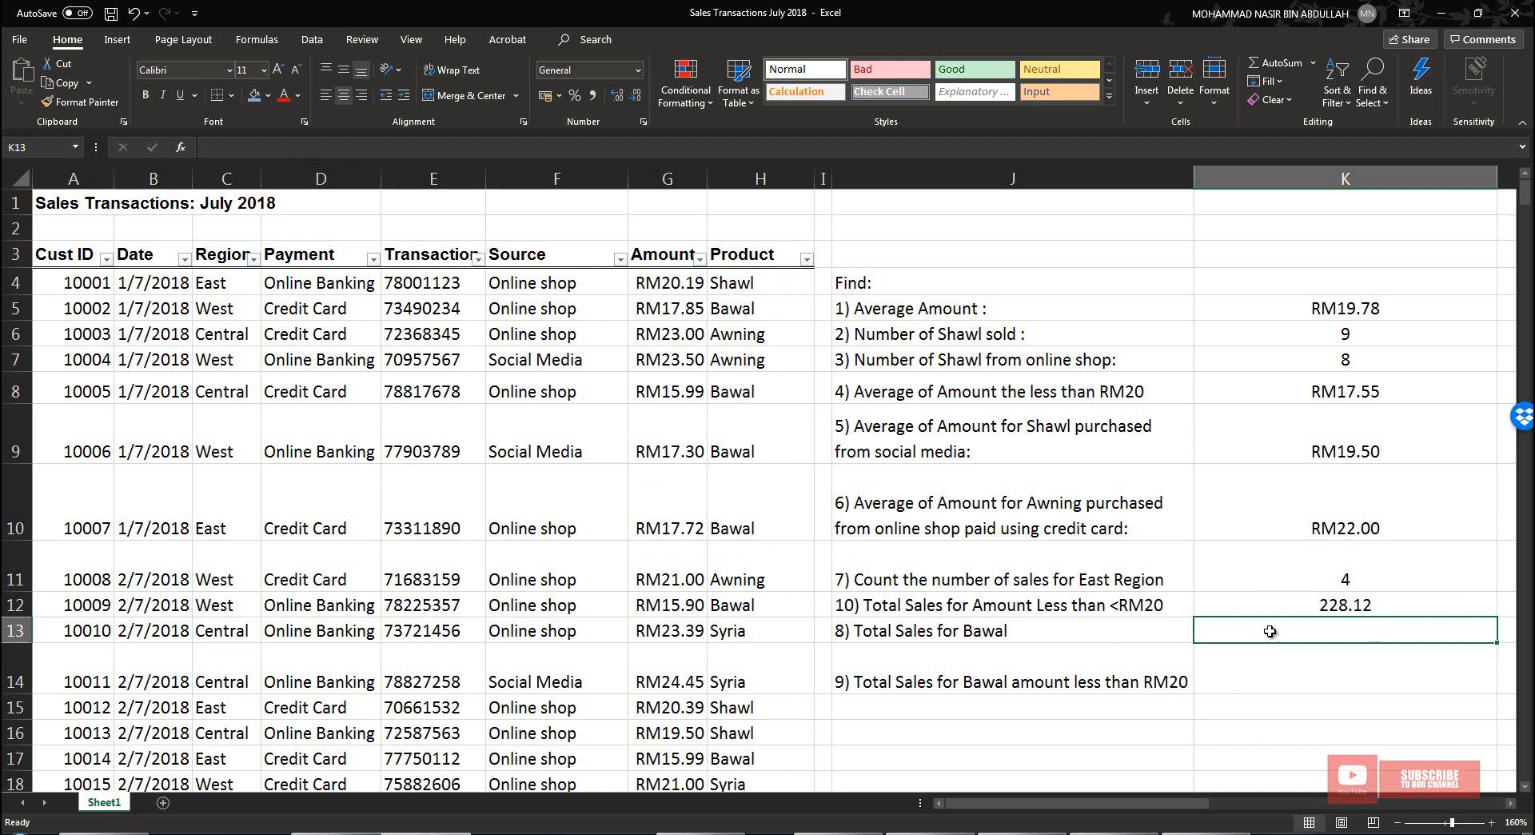
pyautogui.write('=sumi')
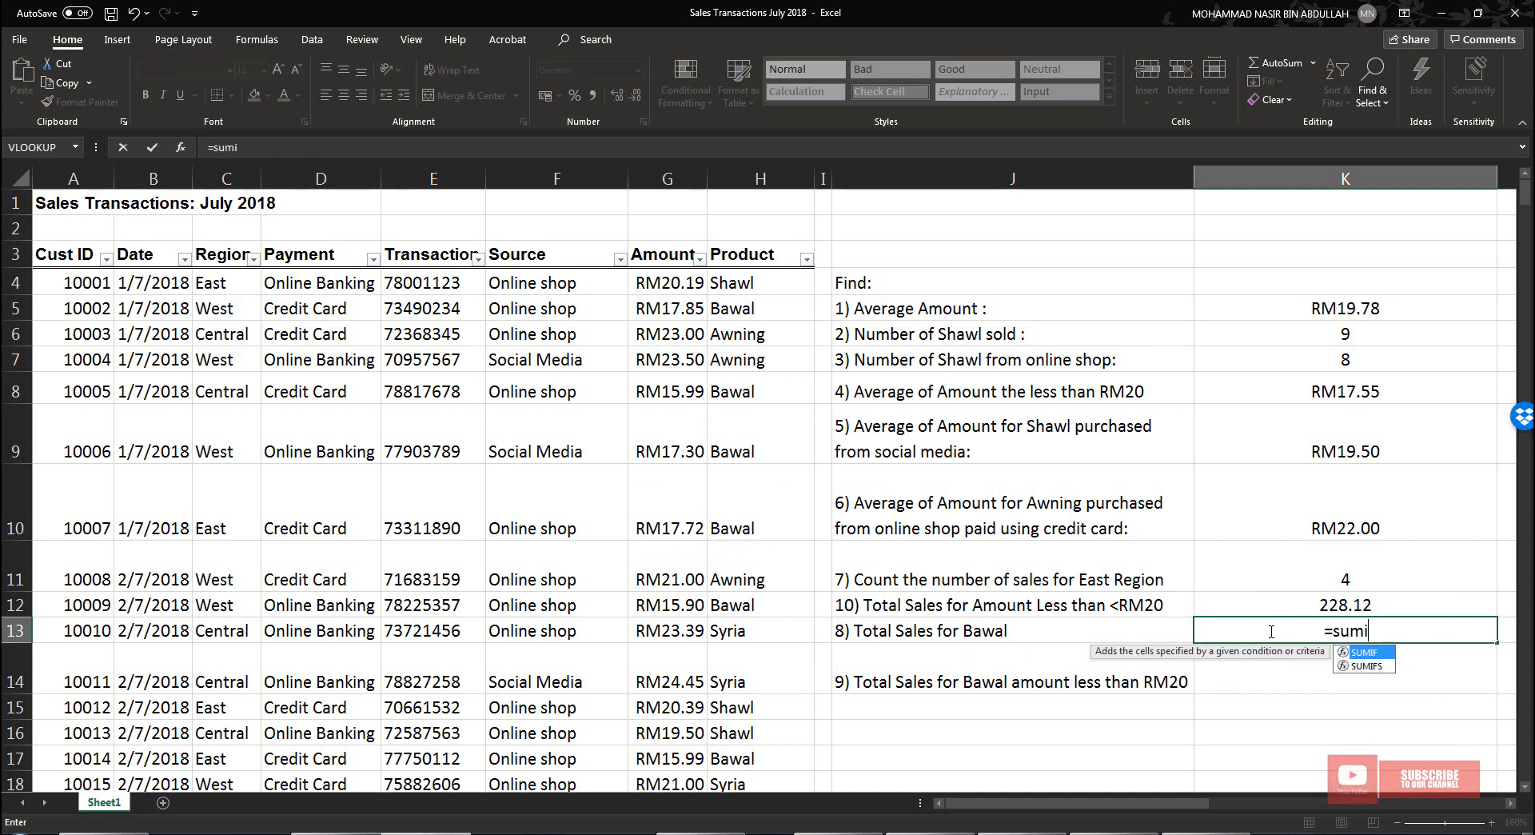
pyautogui.write('fs')
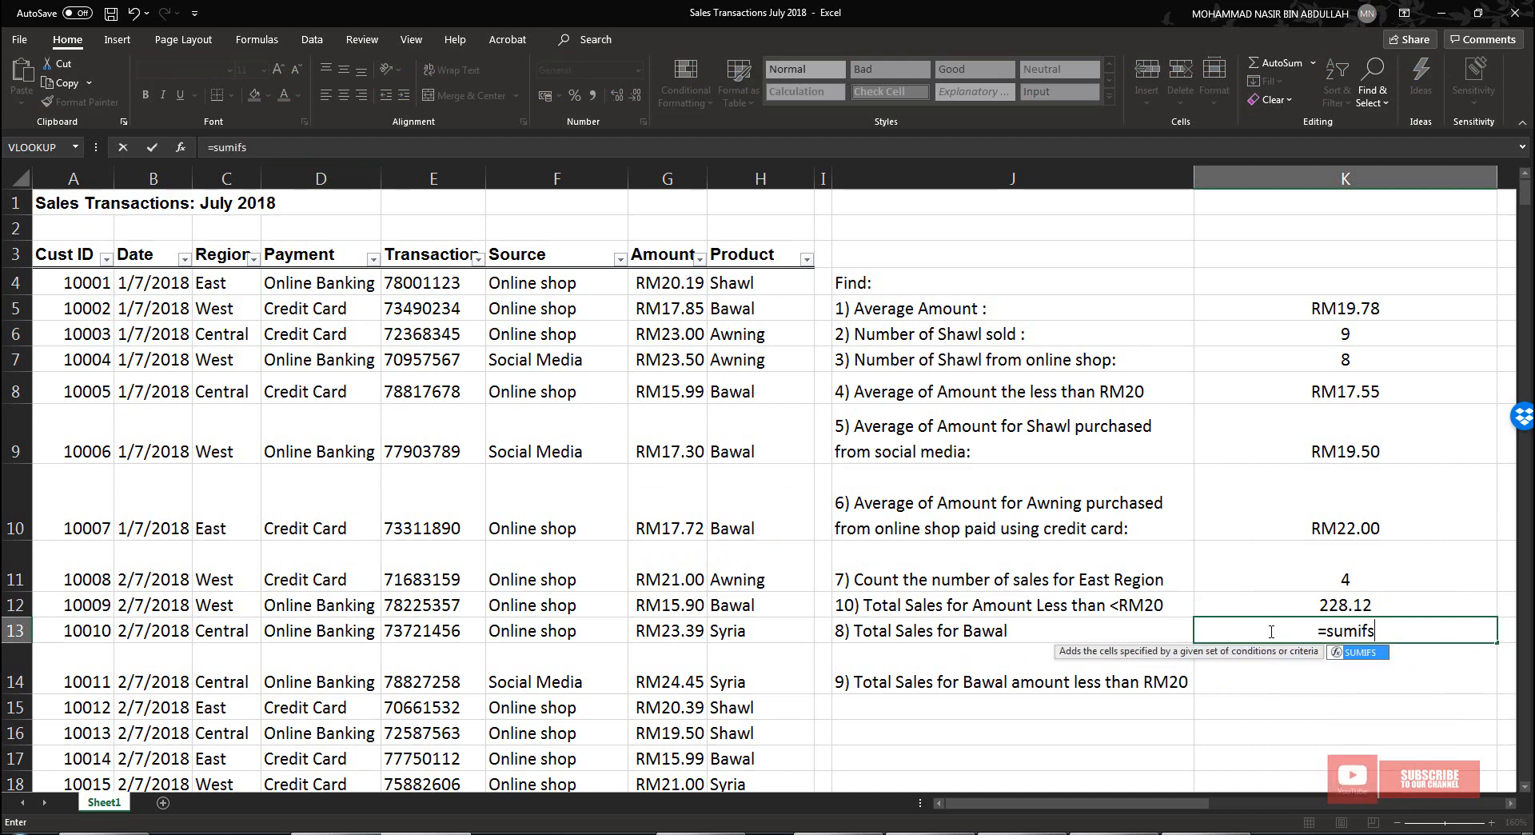
pyautogui.write('(')
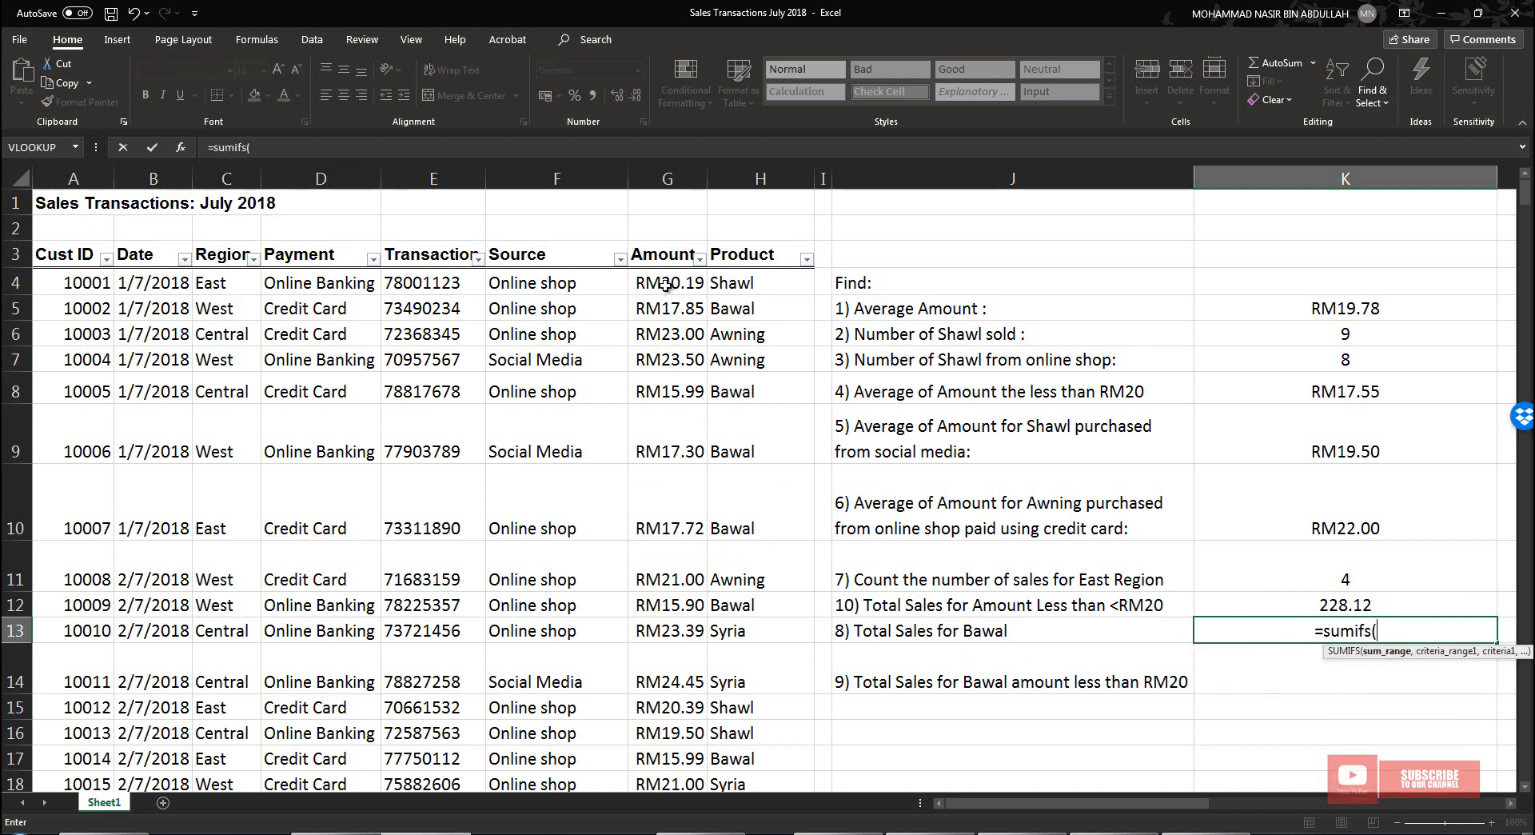
pyautogui.moveTo(666, 285); pyautogui.dragTo(676, 741)
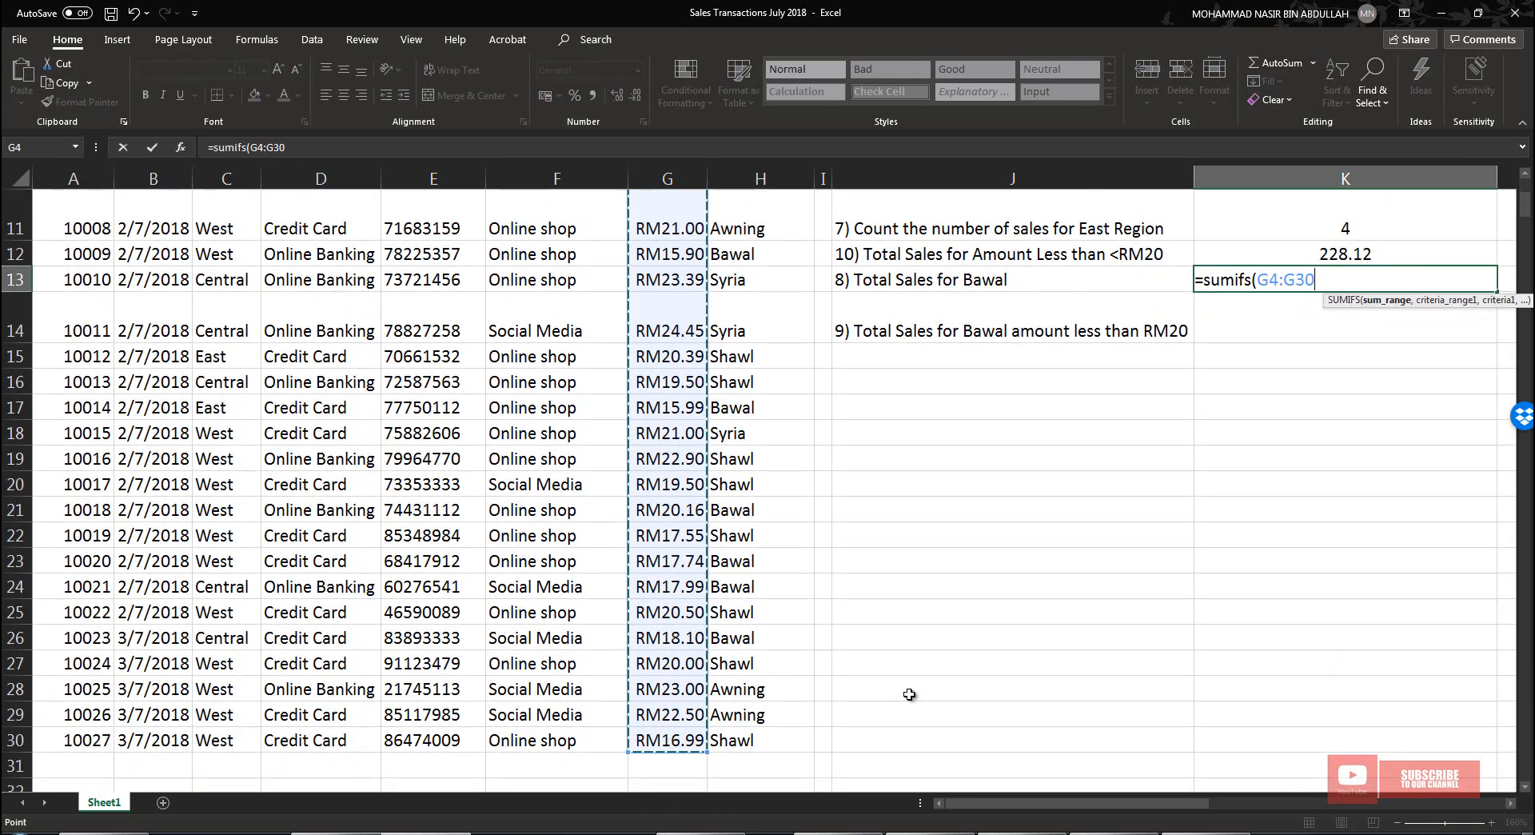
pyautogui.write(',')
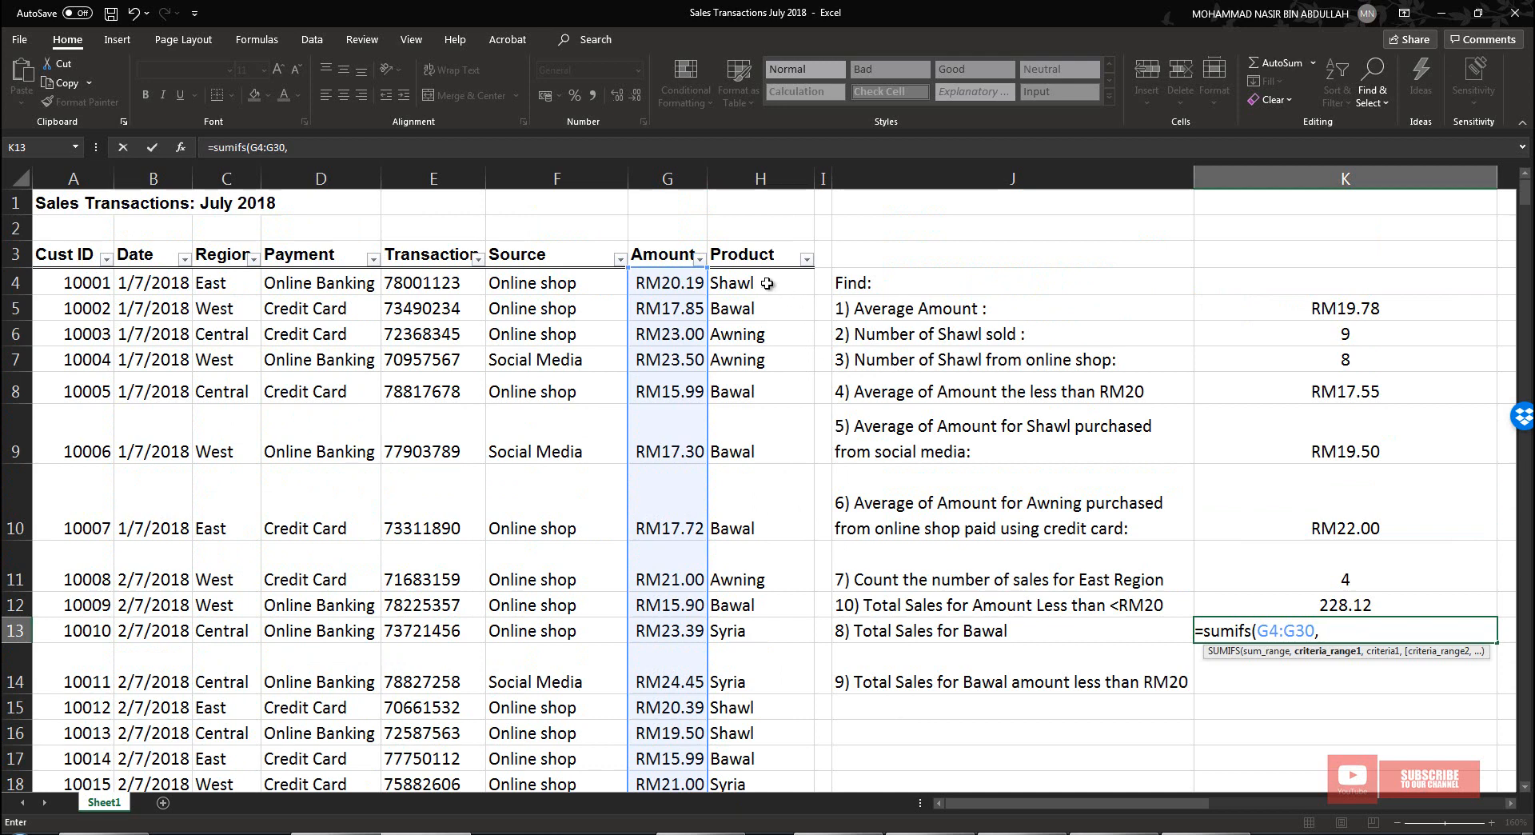
# Complete the K13 SUMIFS formula with the Product range H4:H30 and the criterion "Bawal"
pyautogui.moveTo(766, 282); pyautogui.dragTo(764, 743)
pyautogui.write(',')
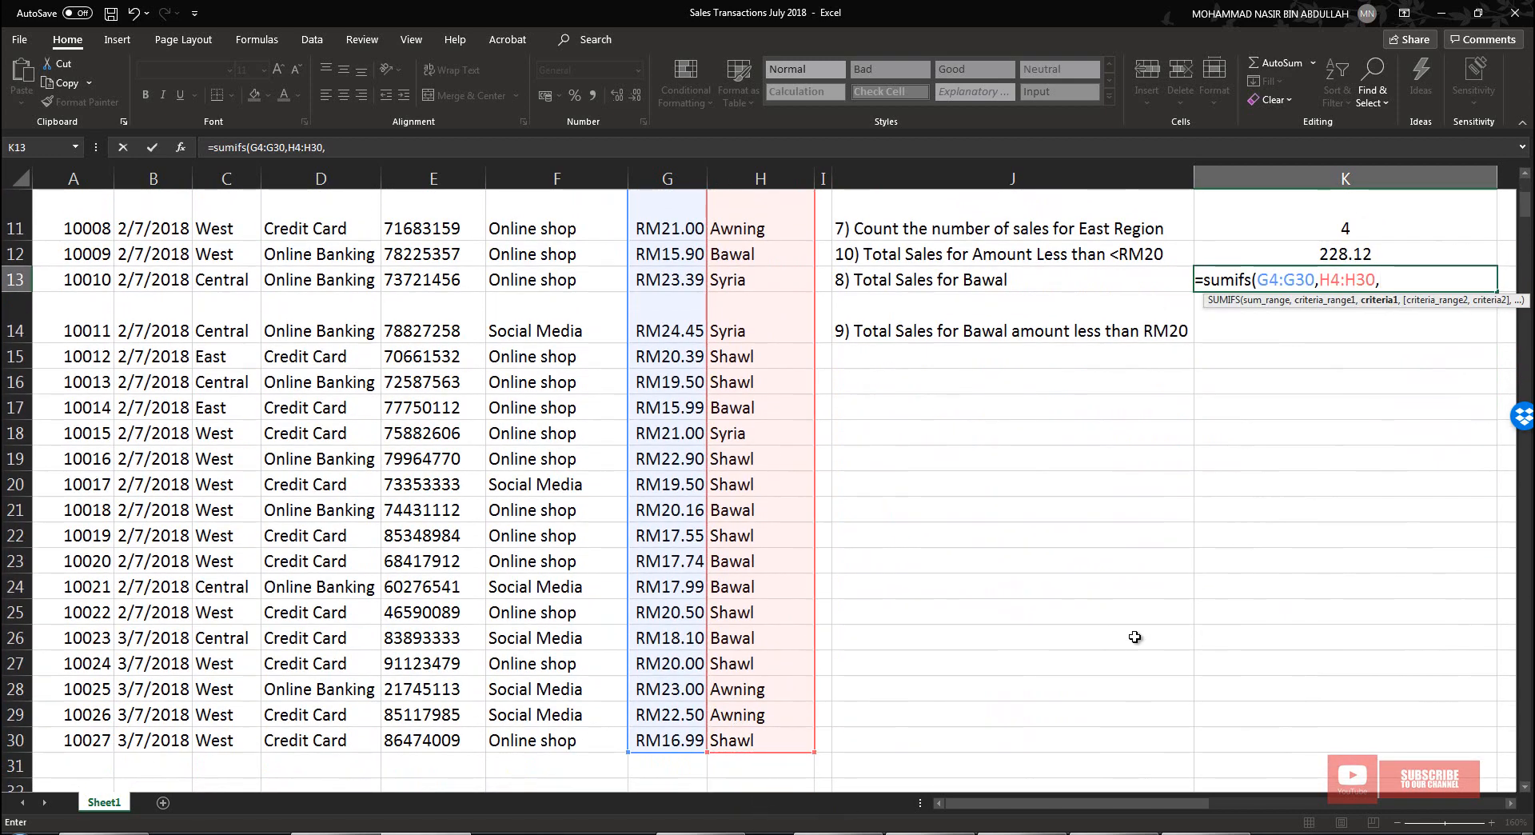
pyautogui.write(' "Bawal')
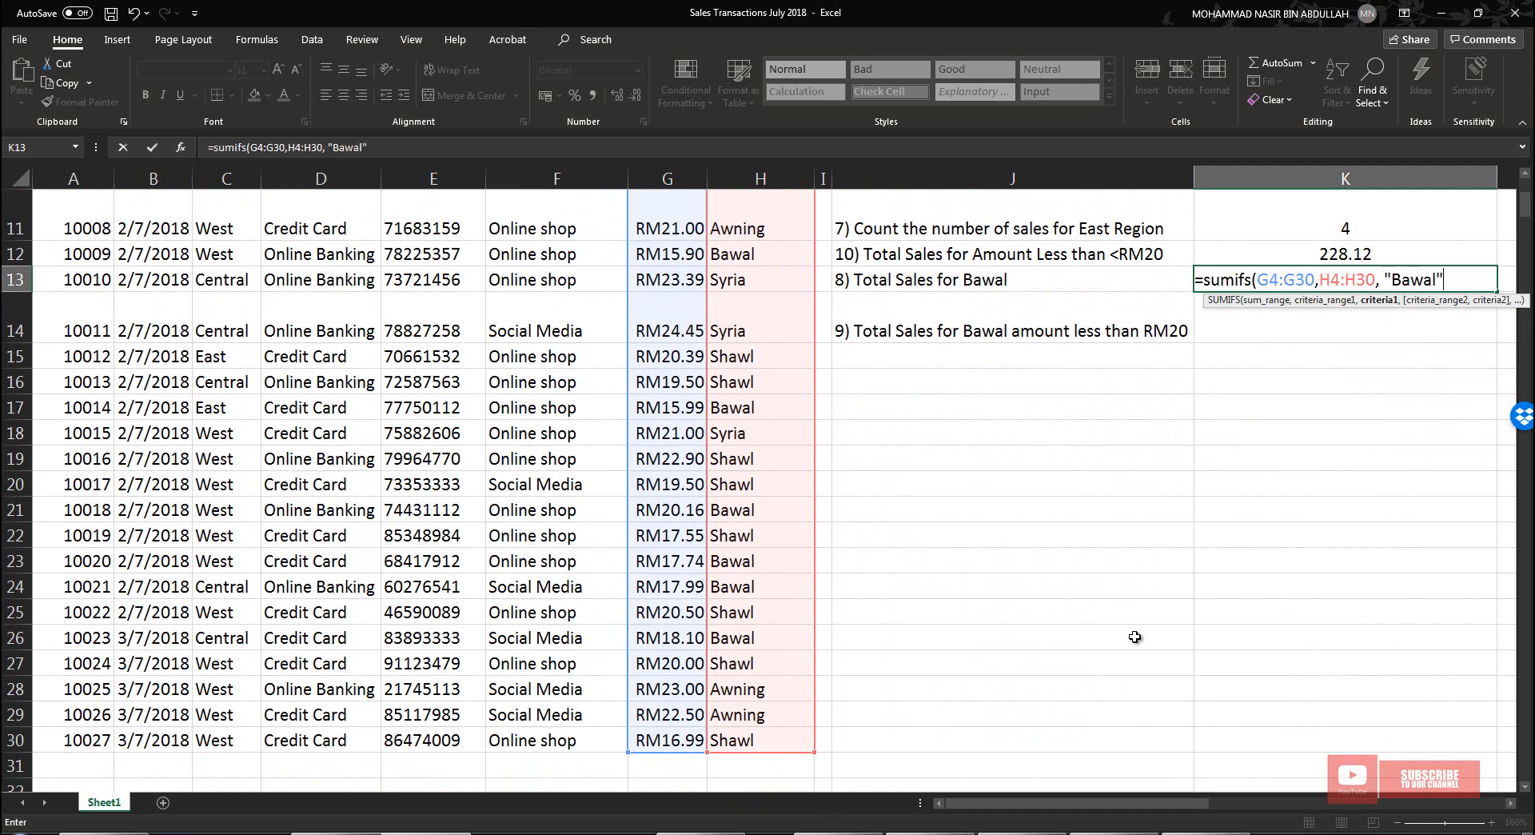
pyautogui.write('")')
pyautogui.press('Return')
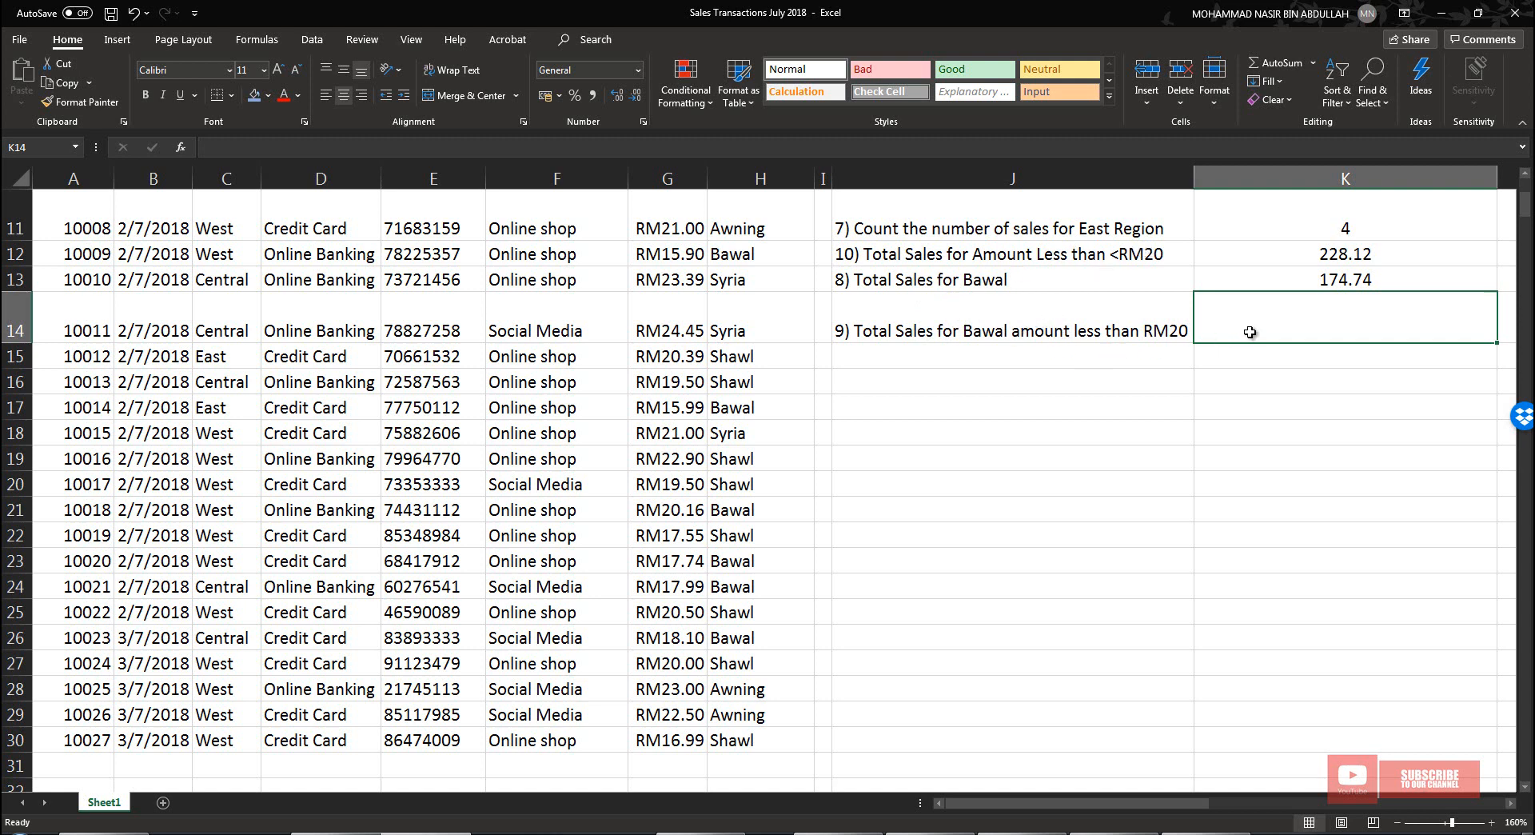
# Start a SUMIFS formula in K14 for question 9 with the amounts G4:G30 as the sum range
pyautogui.write('=')
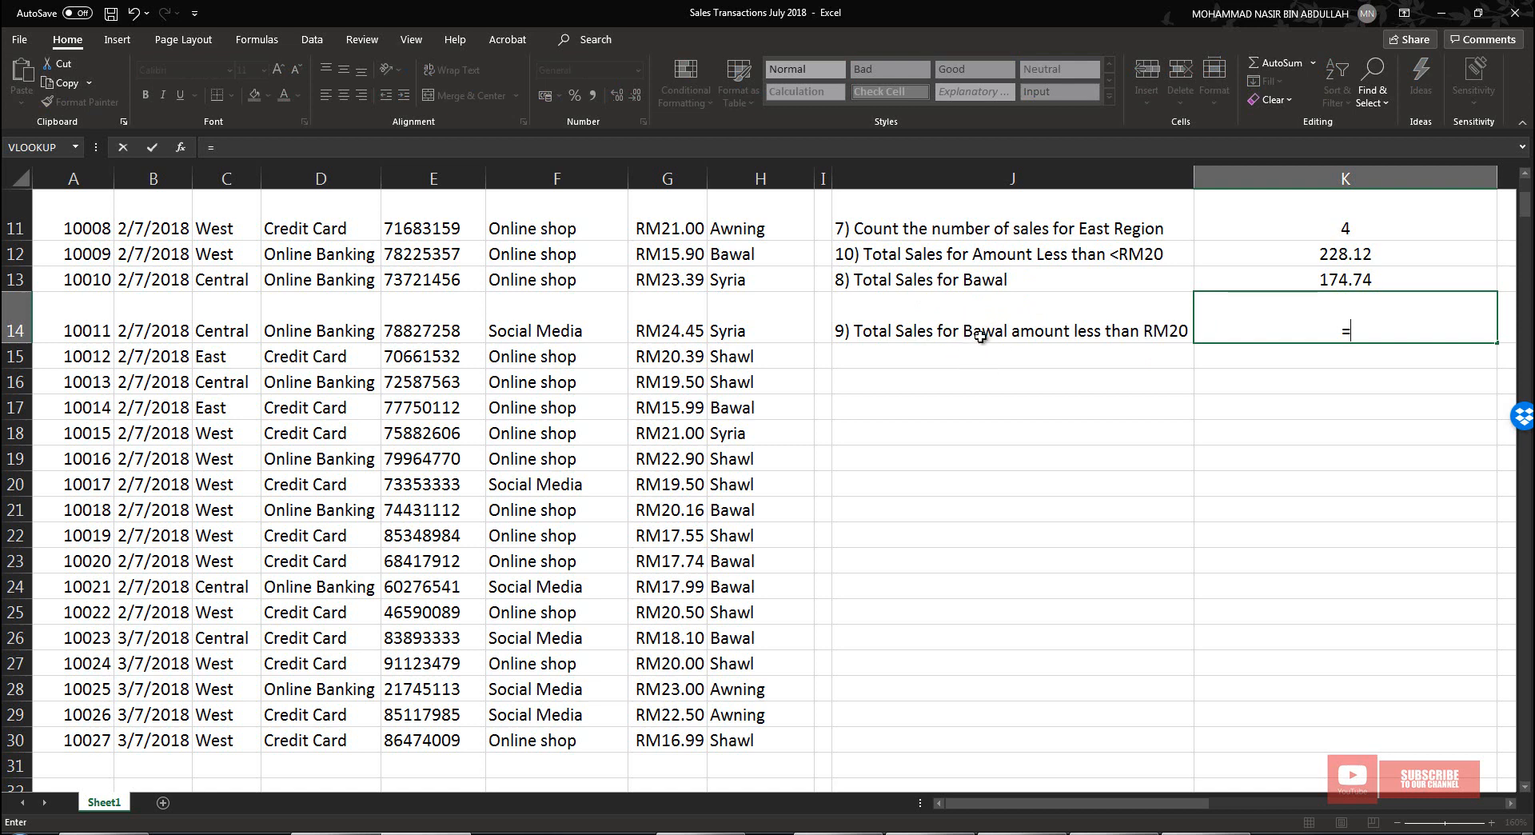
pyautogui.write('sum')
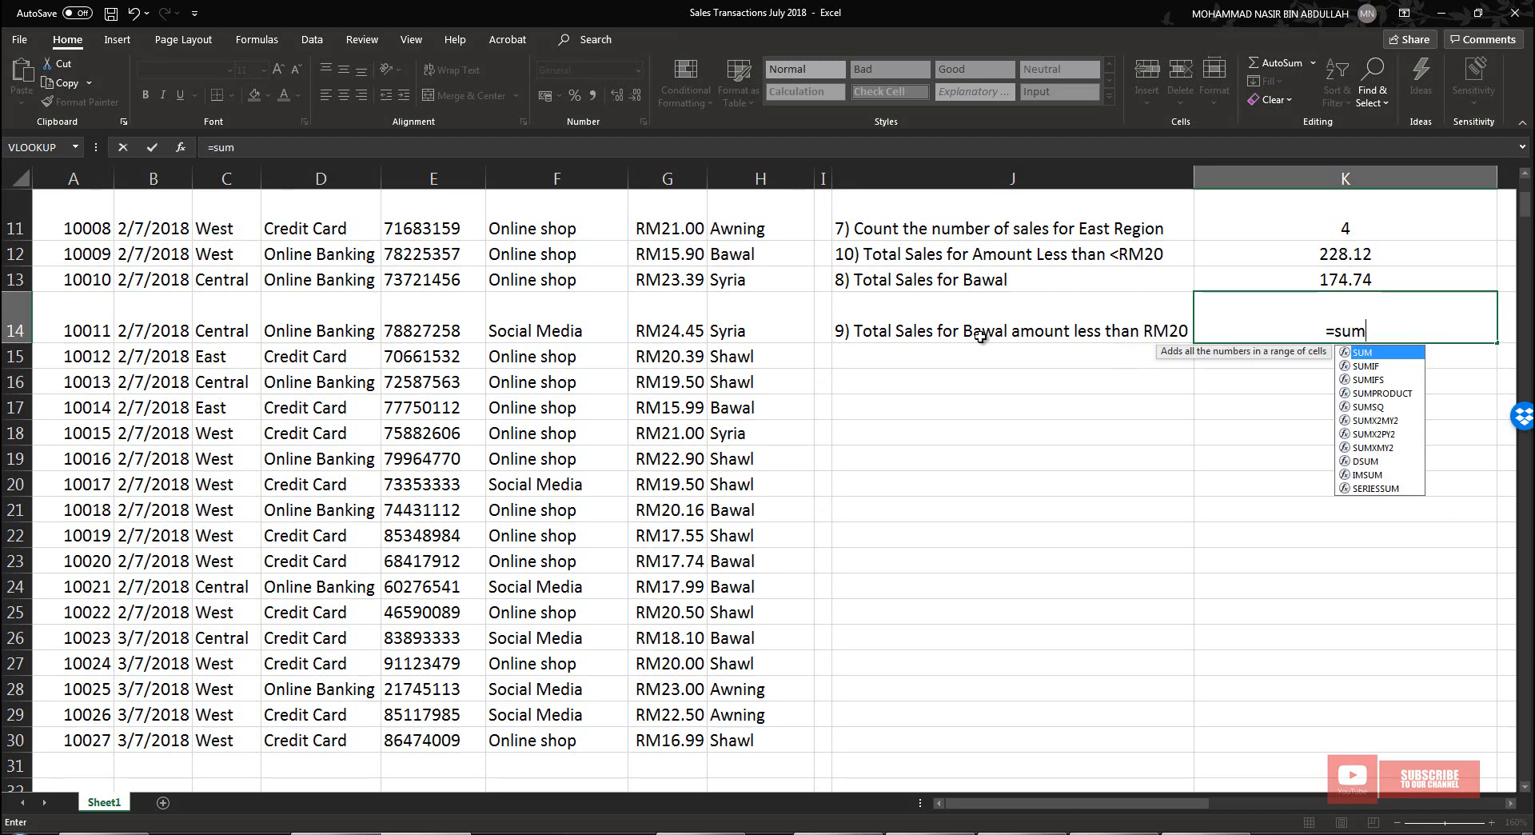
pyautogui.write('ifs')
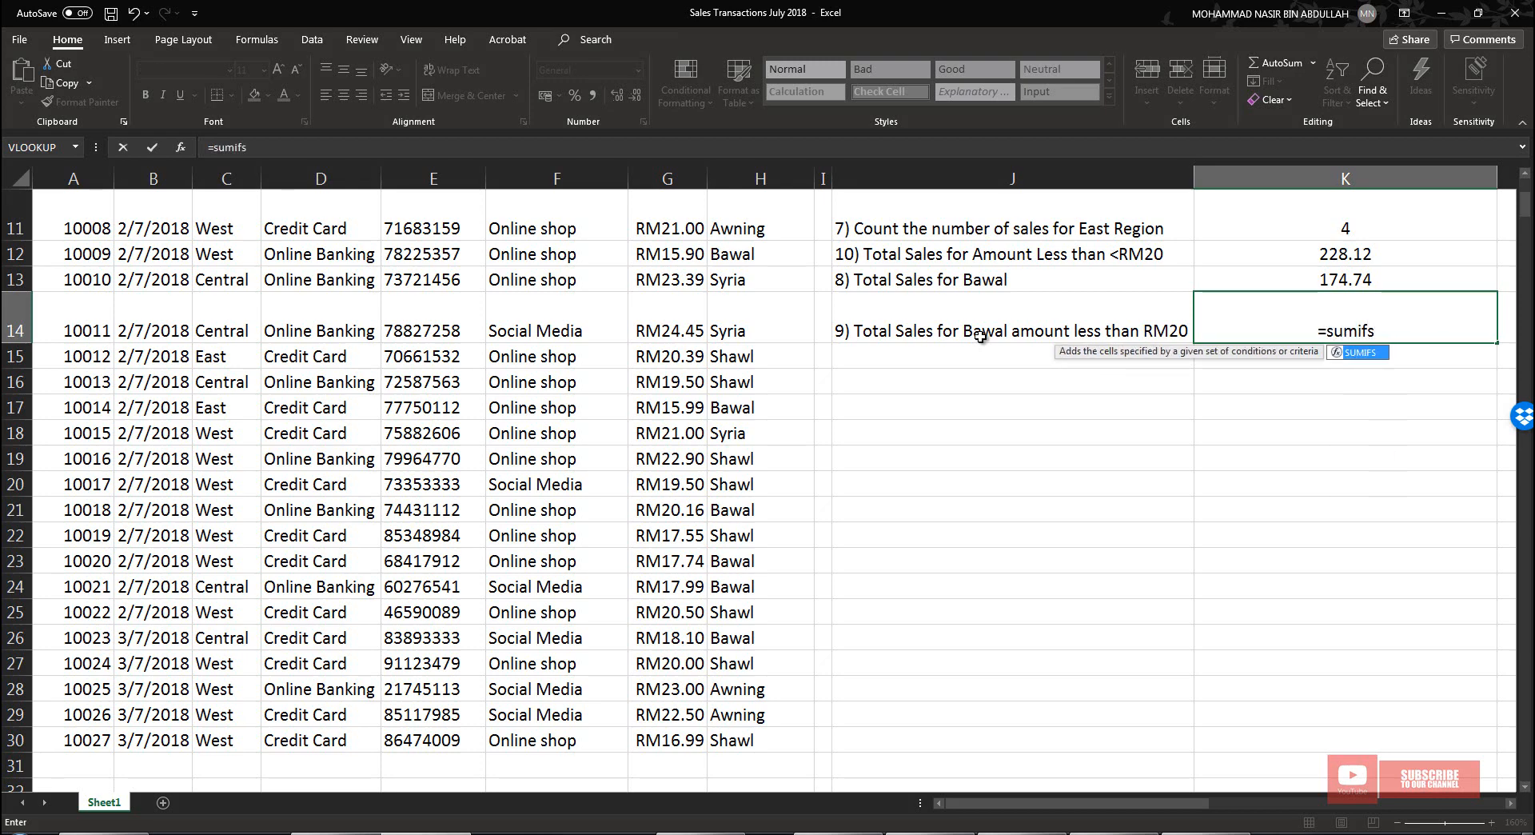
pyautogui.write('(')
pyautogui.scroll(4, 896, 293)
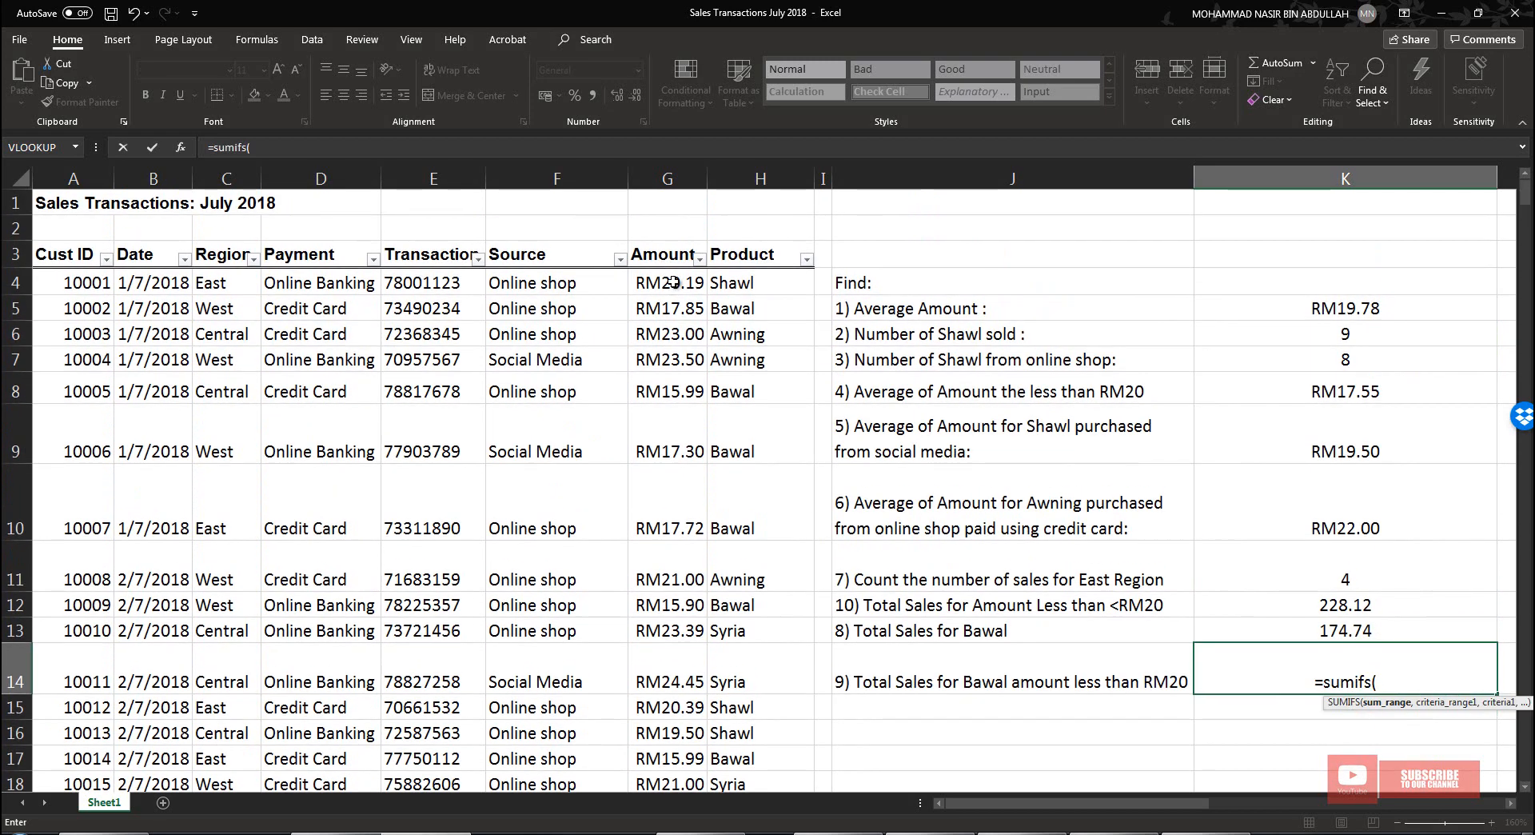
pyautogui.moveTo(674, 282); pyautogui.dragTo(677, 736)
pyautogui.scroll(3, 1201, 511)
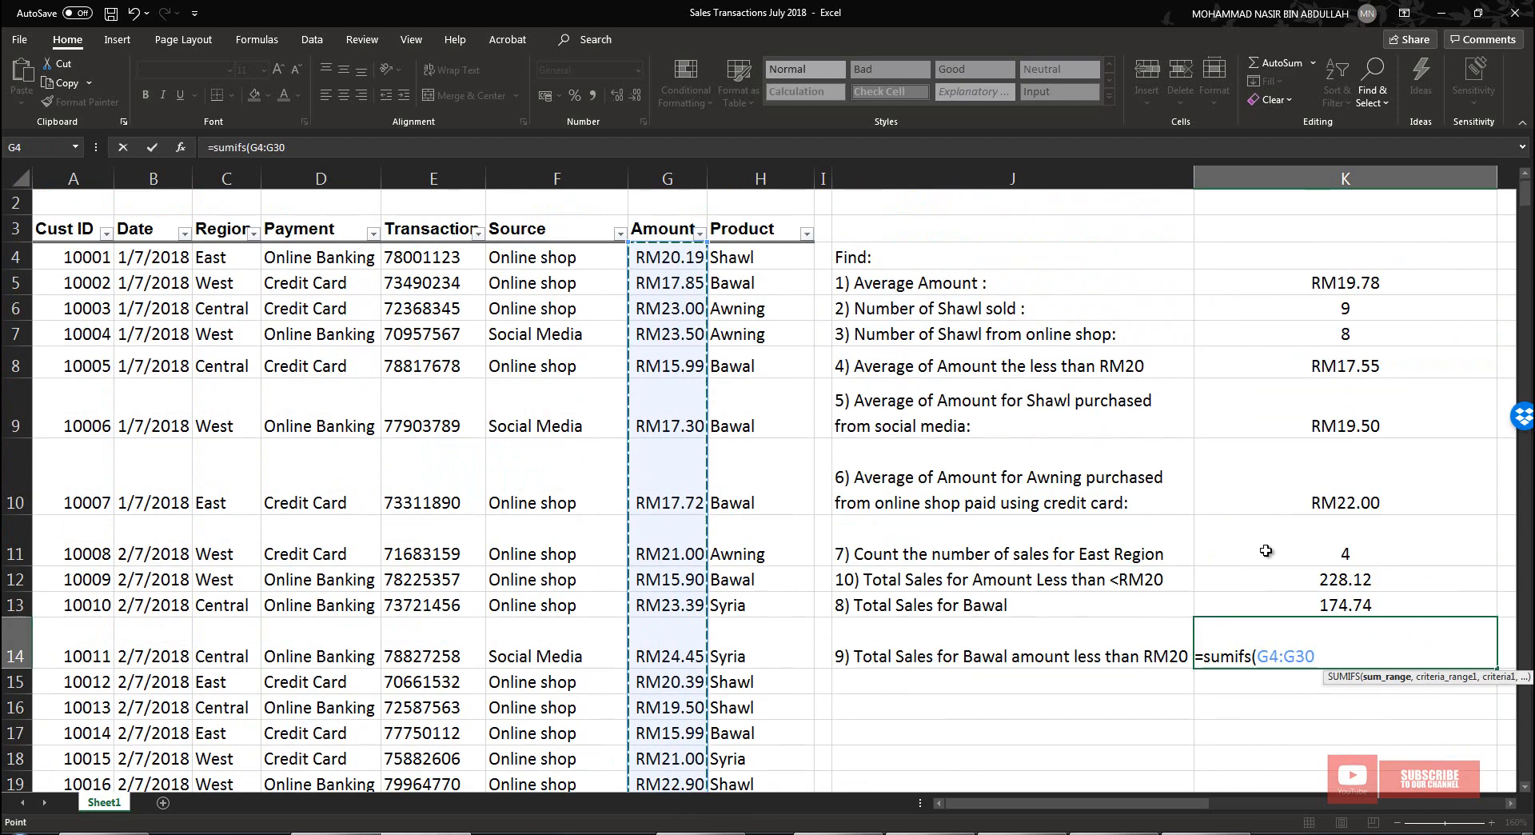
# Add the Product range H4:H30 with the criterion "Bawal" as the first condition of the K14 SUMIFS formula
pyautogui.write(',')
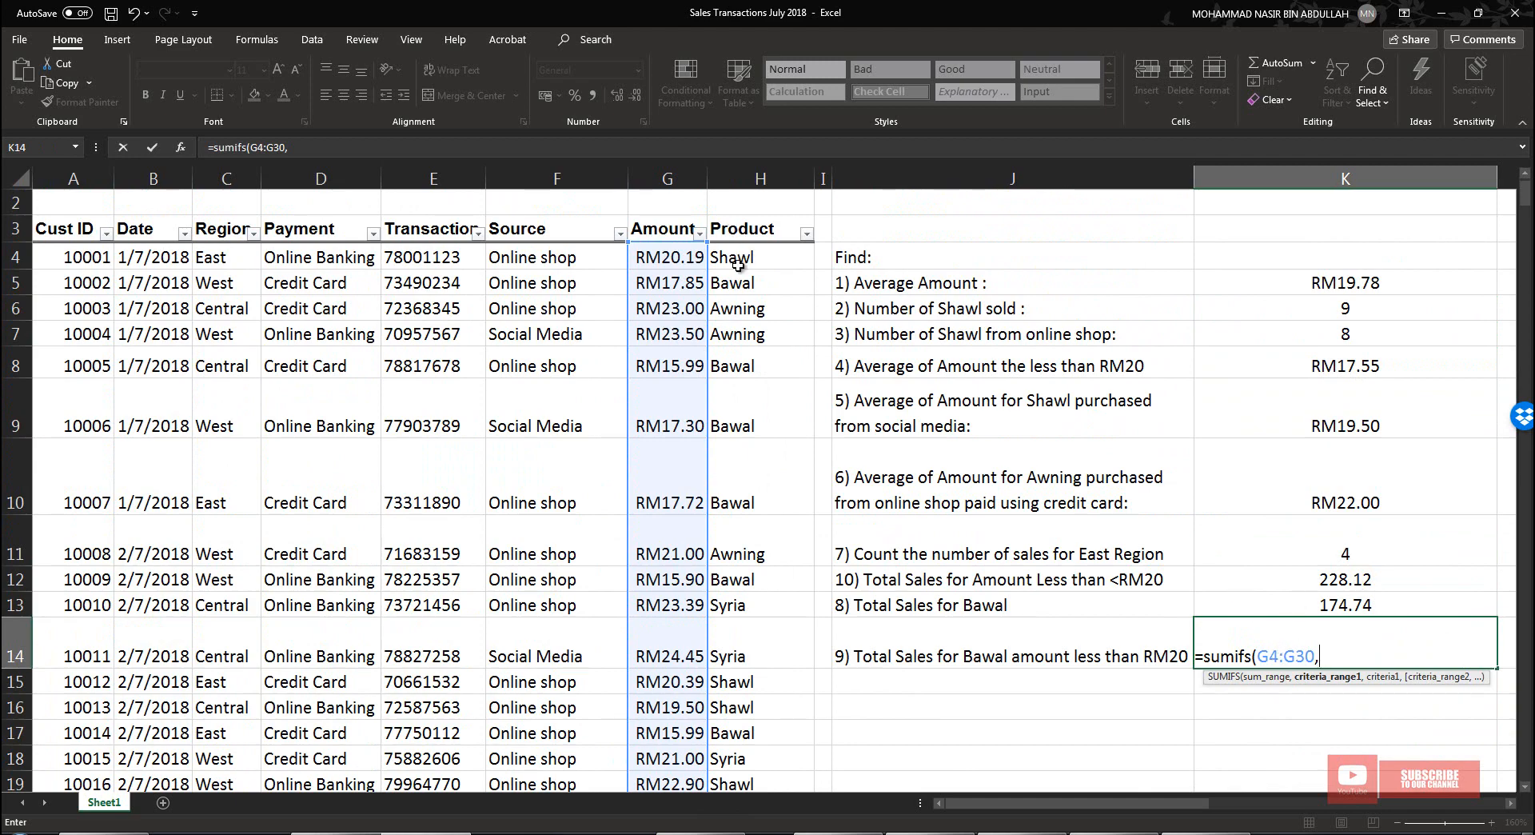
pyautogui.moveTo(738, 253); pyautogui.dragTo(748, 745)
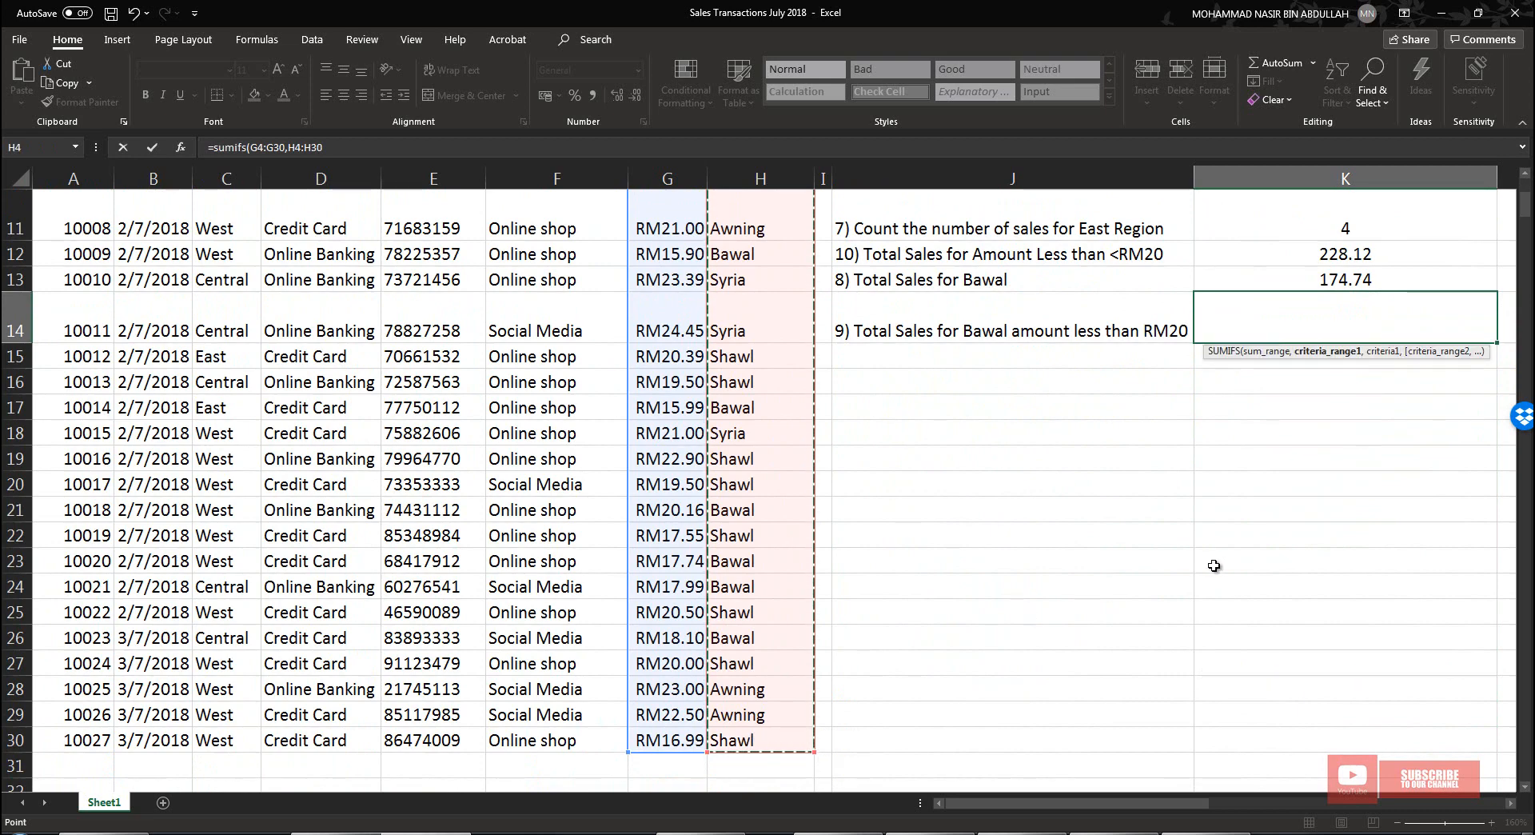
pyautogui.scroll(4, 1391, 591)
pyautogui.write(',')
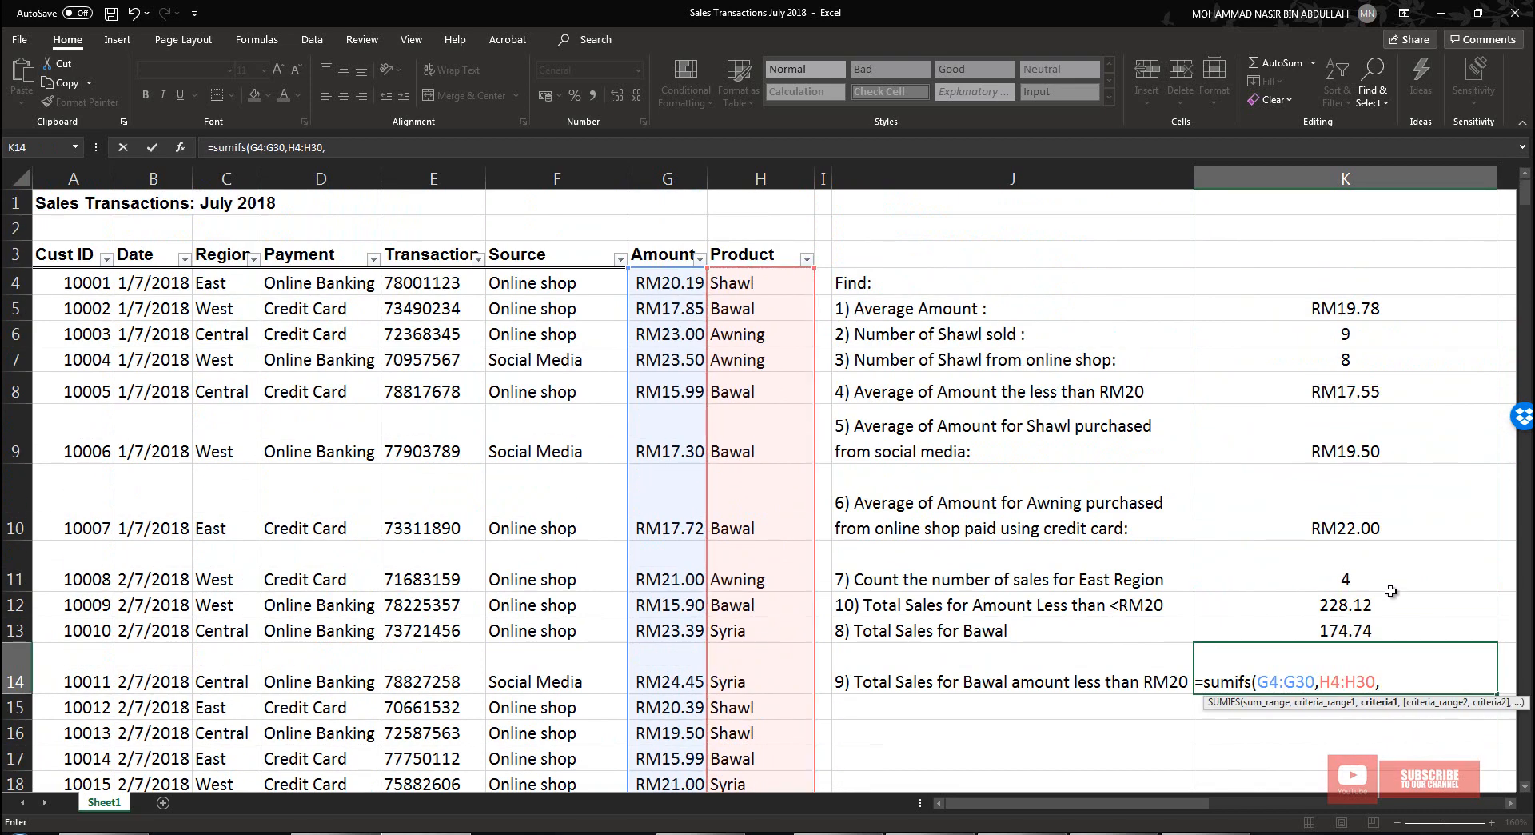
pyautogui.write('"Bawal",')
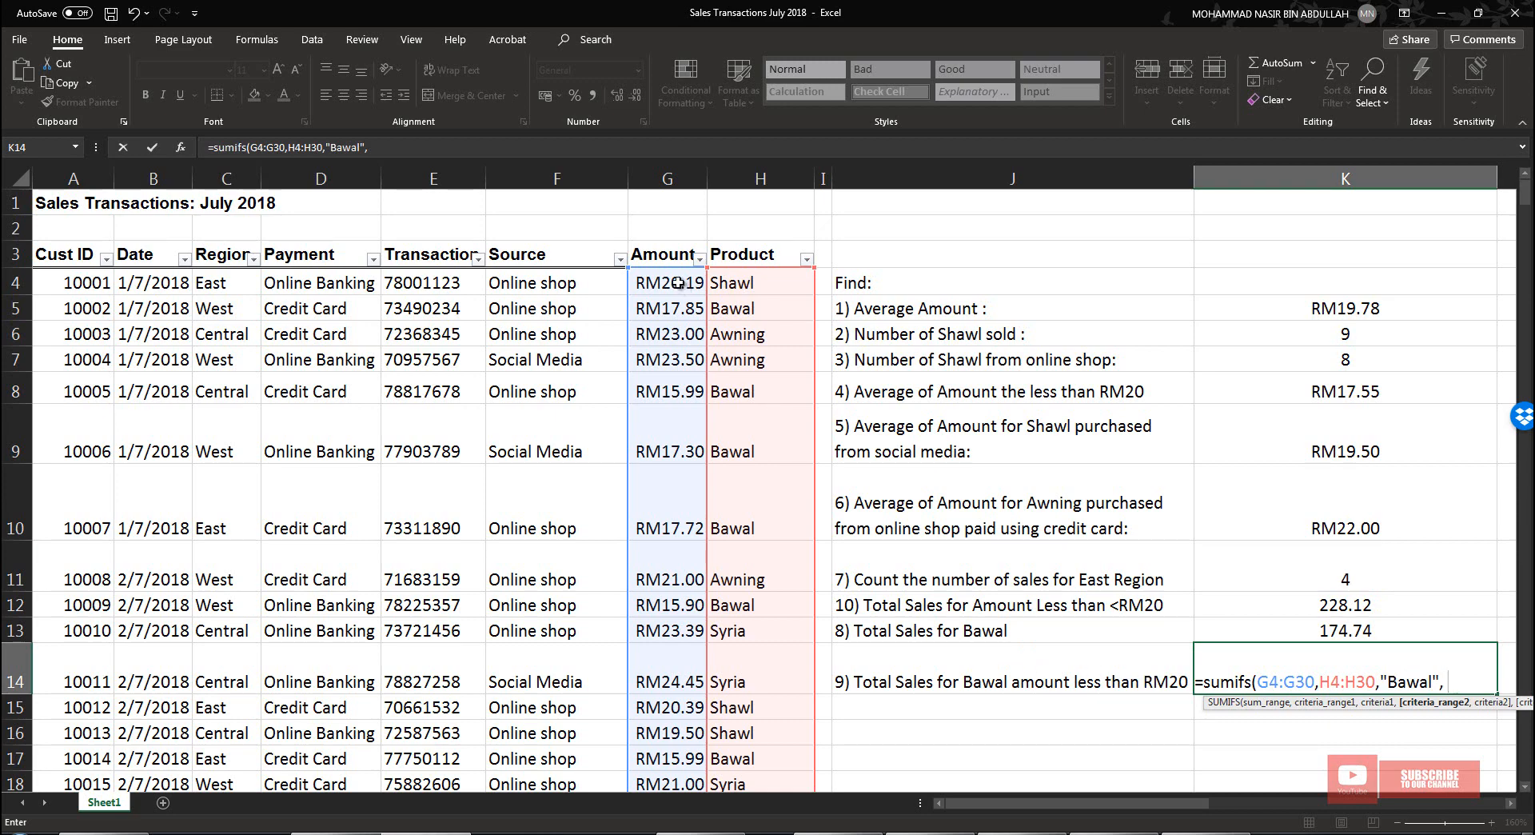
# Complete the K14 SUMIFS formula with the amounts G4:G30 as the second criteria range and the criterion "<20"
pyautogui.moveTo(678, 282); pyautogui.dragTo(681, 767)
pyautogui.scroll(3, 1111, 631)
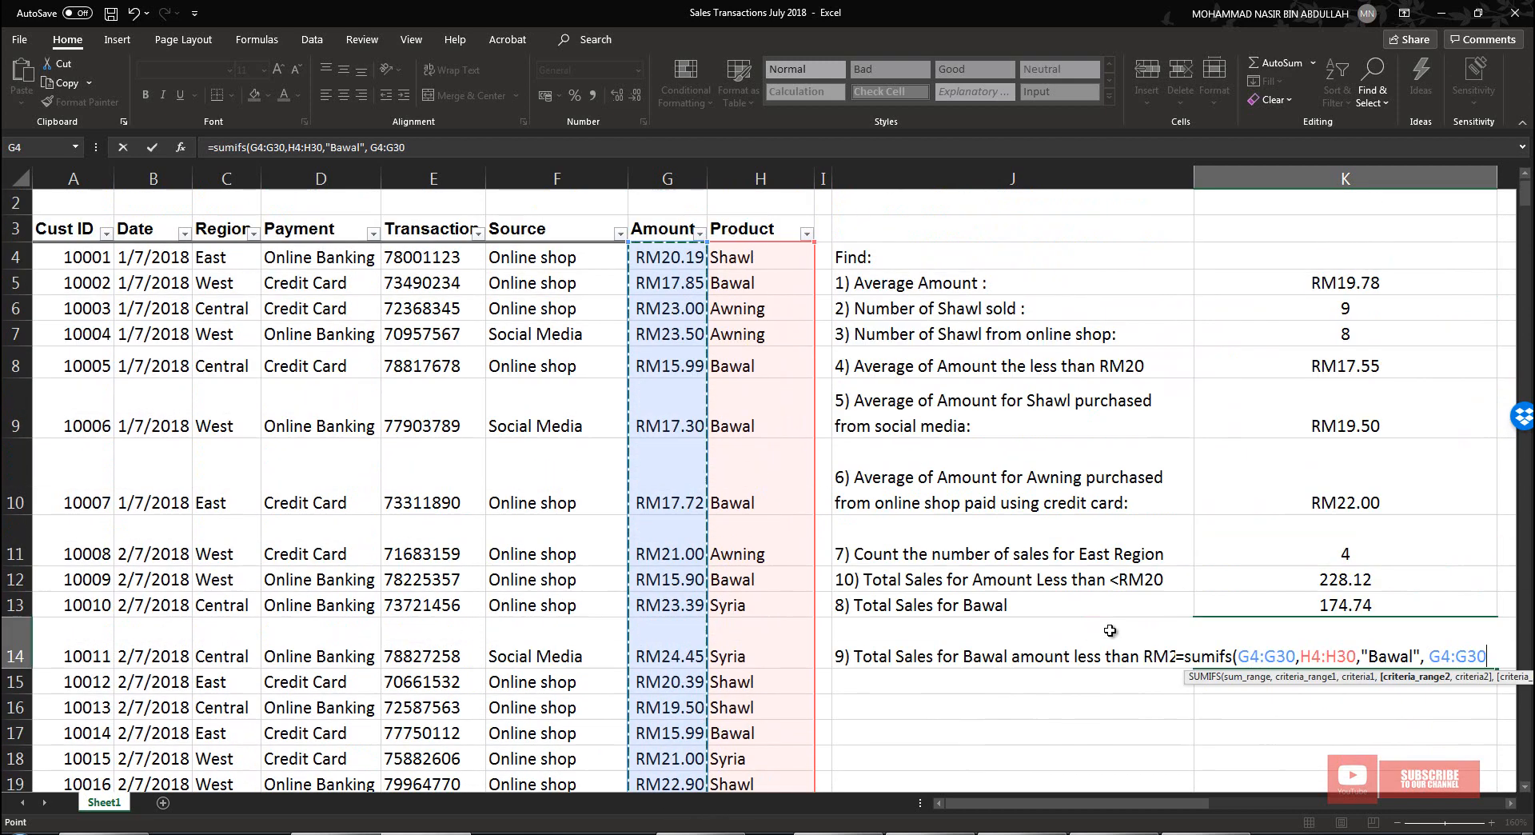
pyautogui.write(',')
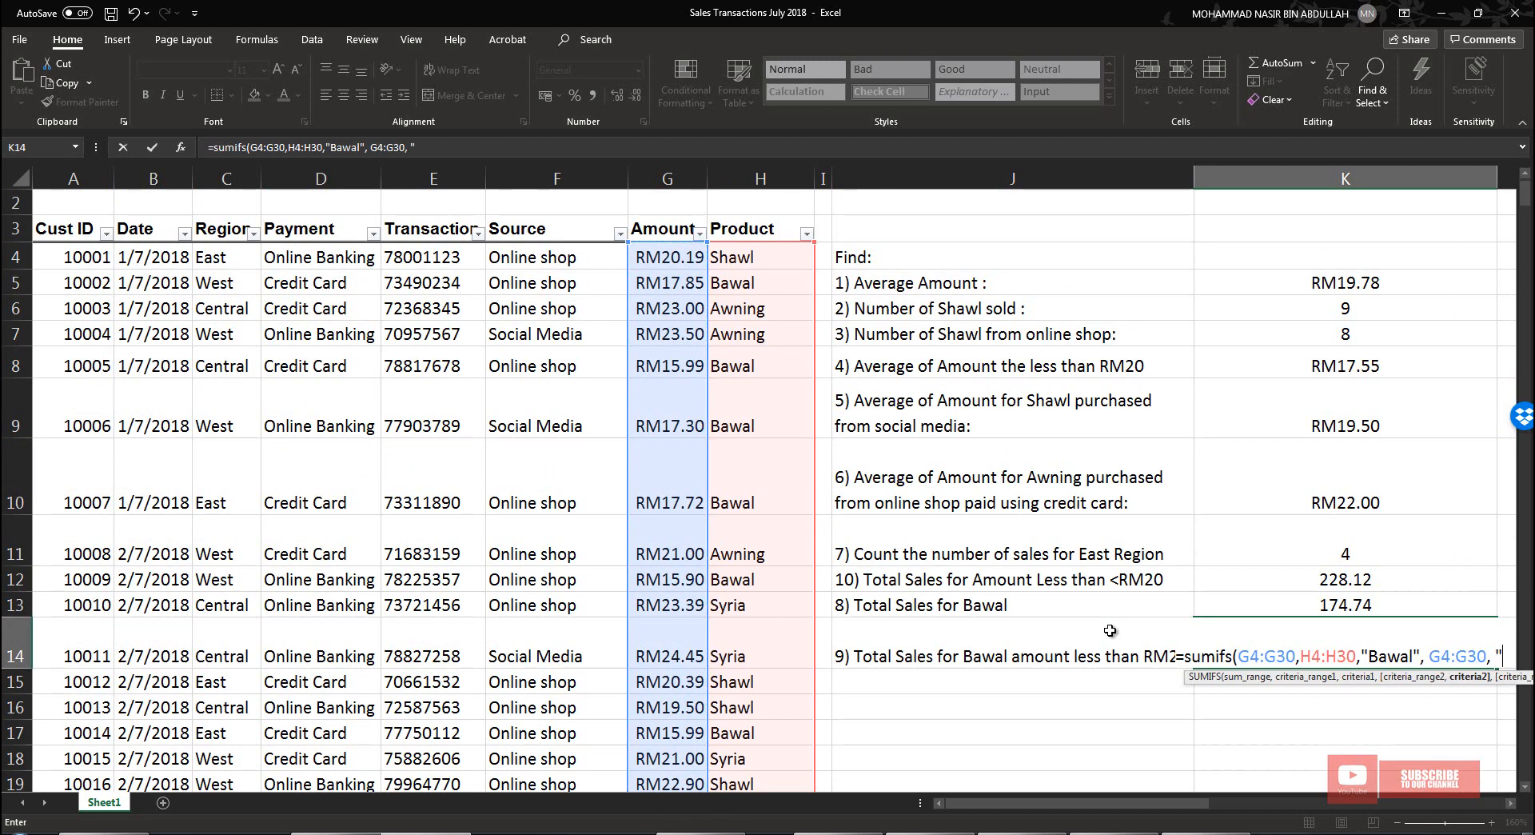
pyautogui.write(' "<20')
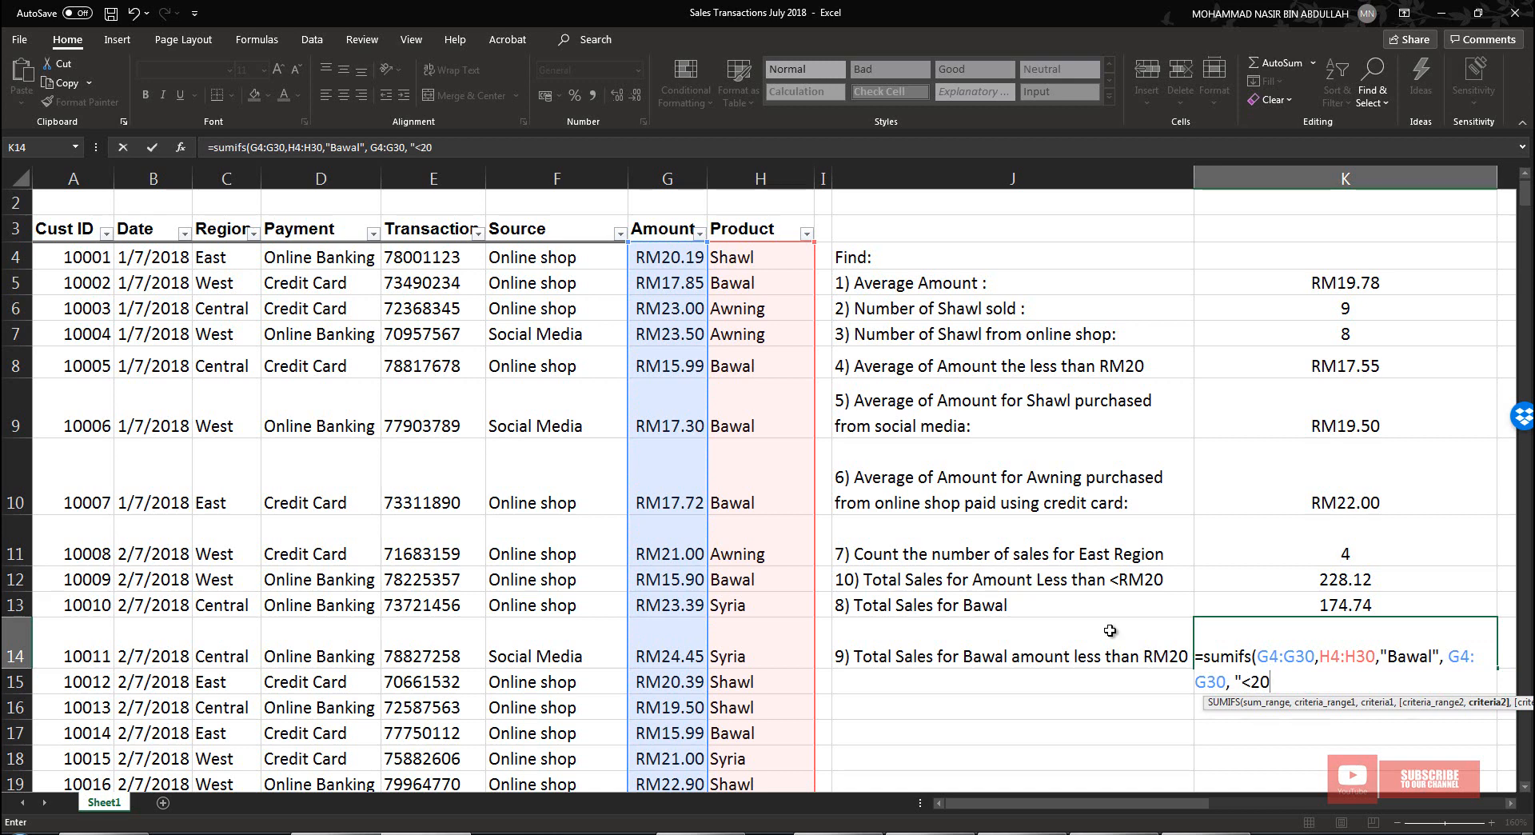
pyautogui.write('")')
pyautogui.press('Return')
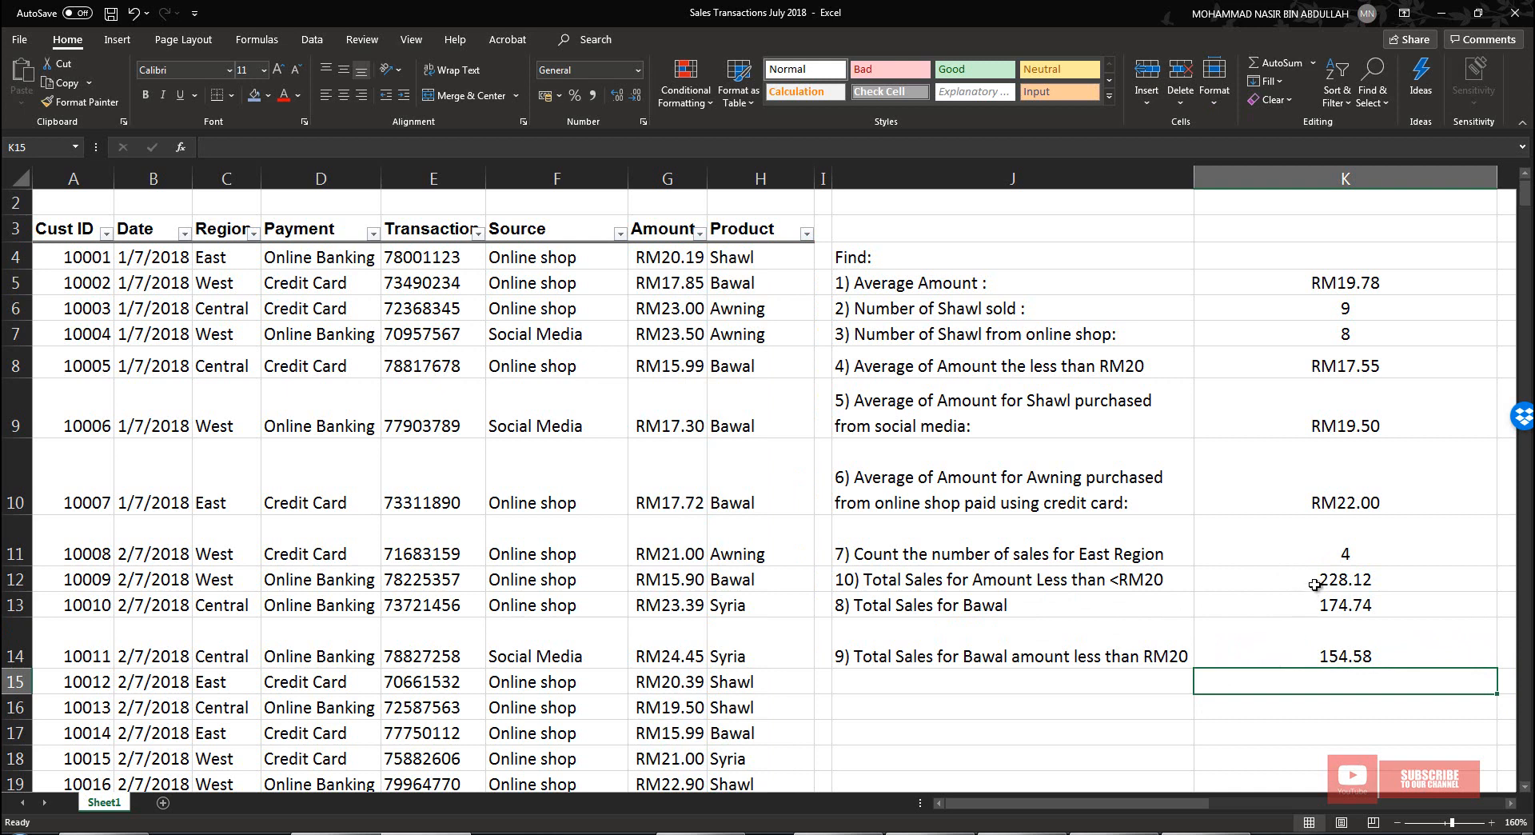
# Format the total sales cells K12:K14 as Currency with the RM symbol and two decimal places
pyautogui.moveTo(1314, 585); pyautogui.dragTo(1332, 651)
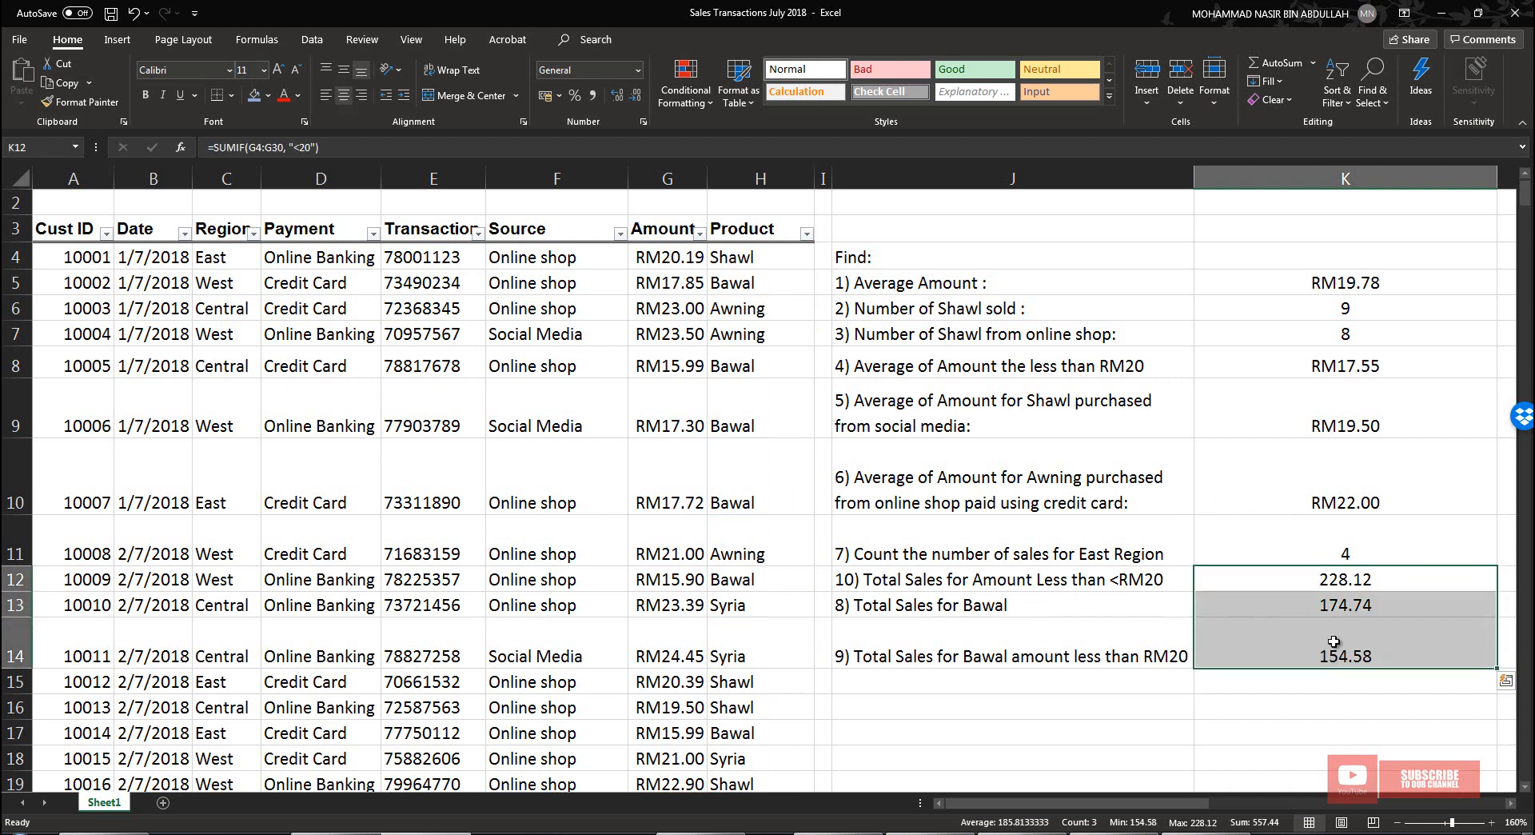
pyautogui.rightClick(1286, 661)
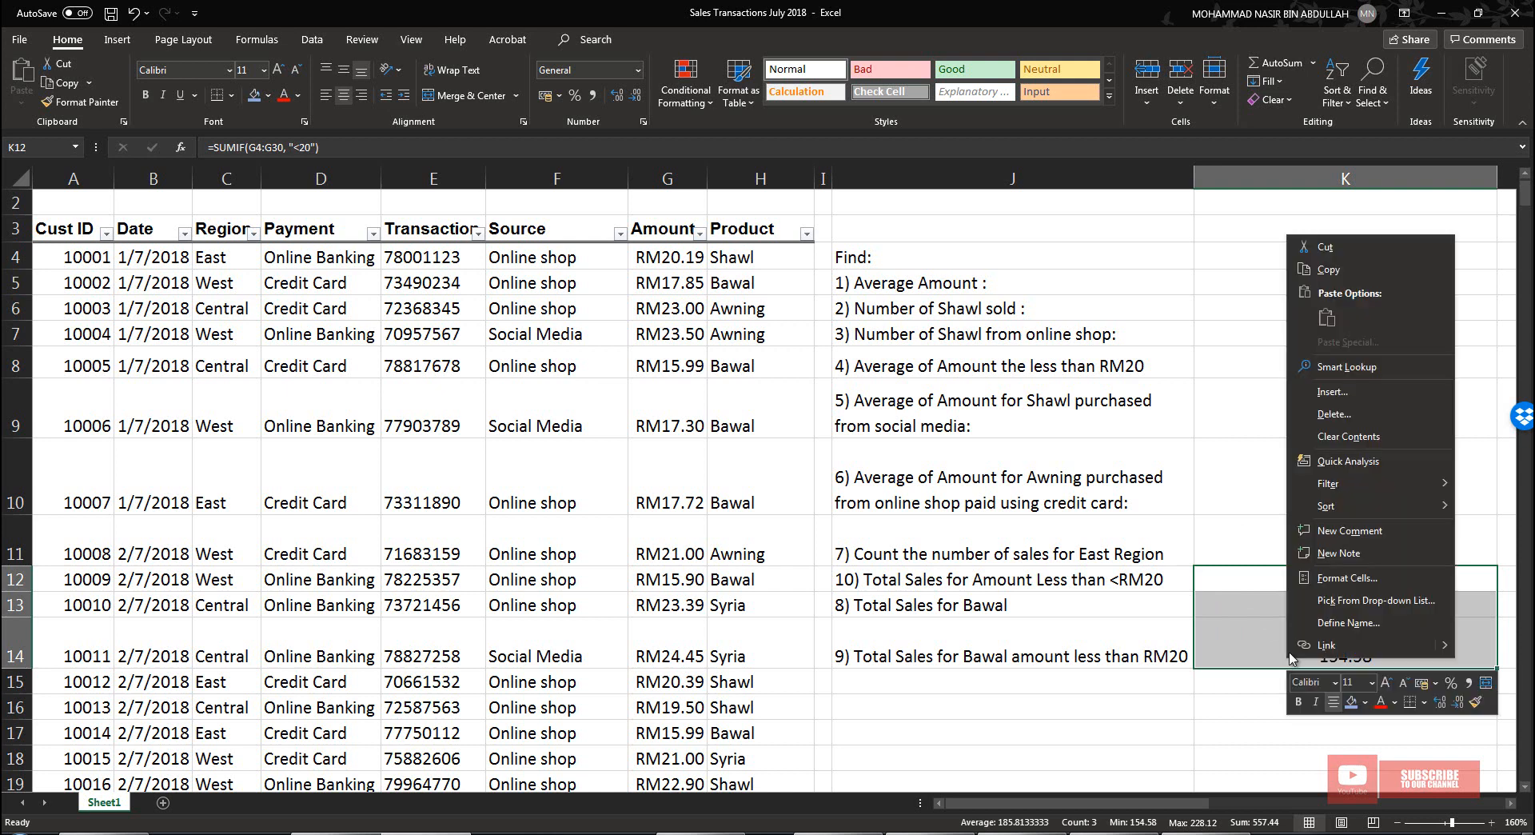
pyautogui.click(1313, 583)
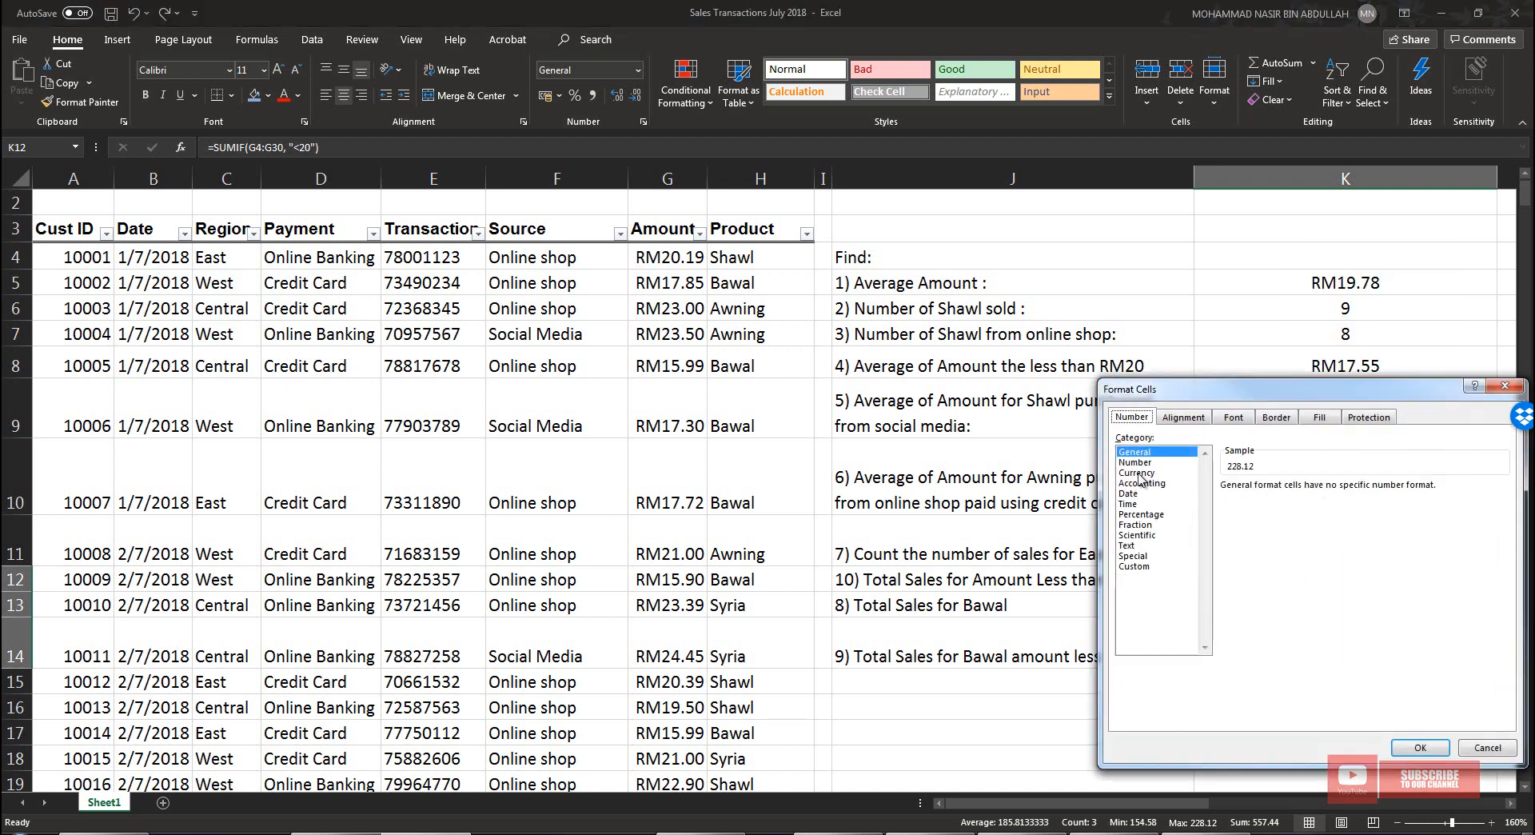
pyautogui.click(1137, 474)
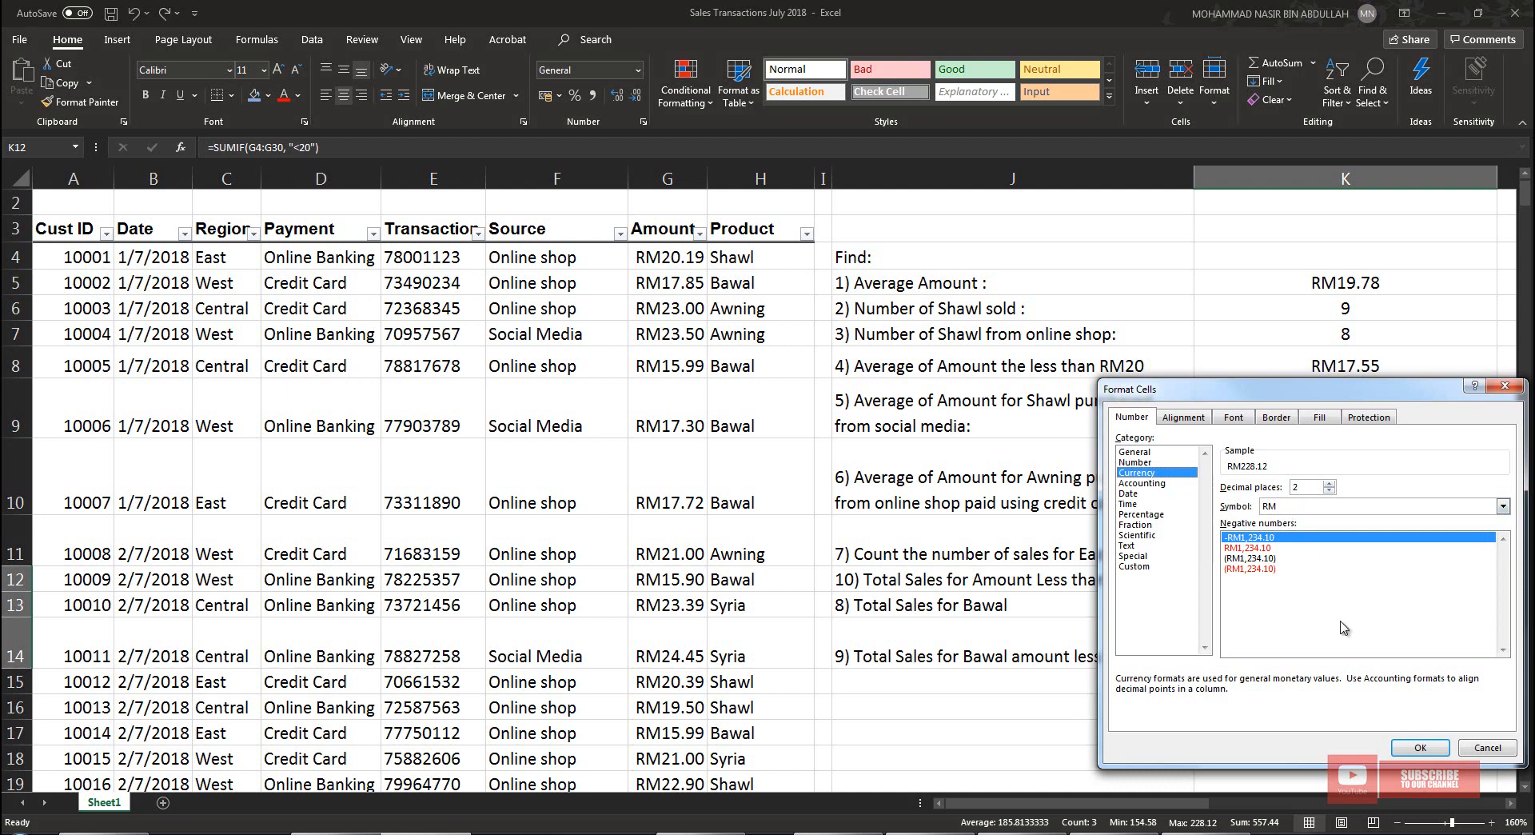
pyautogui.click(1420, 746)
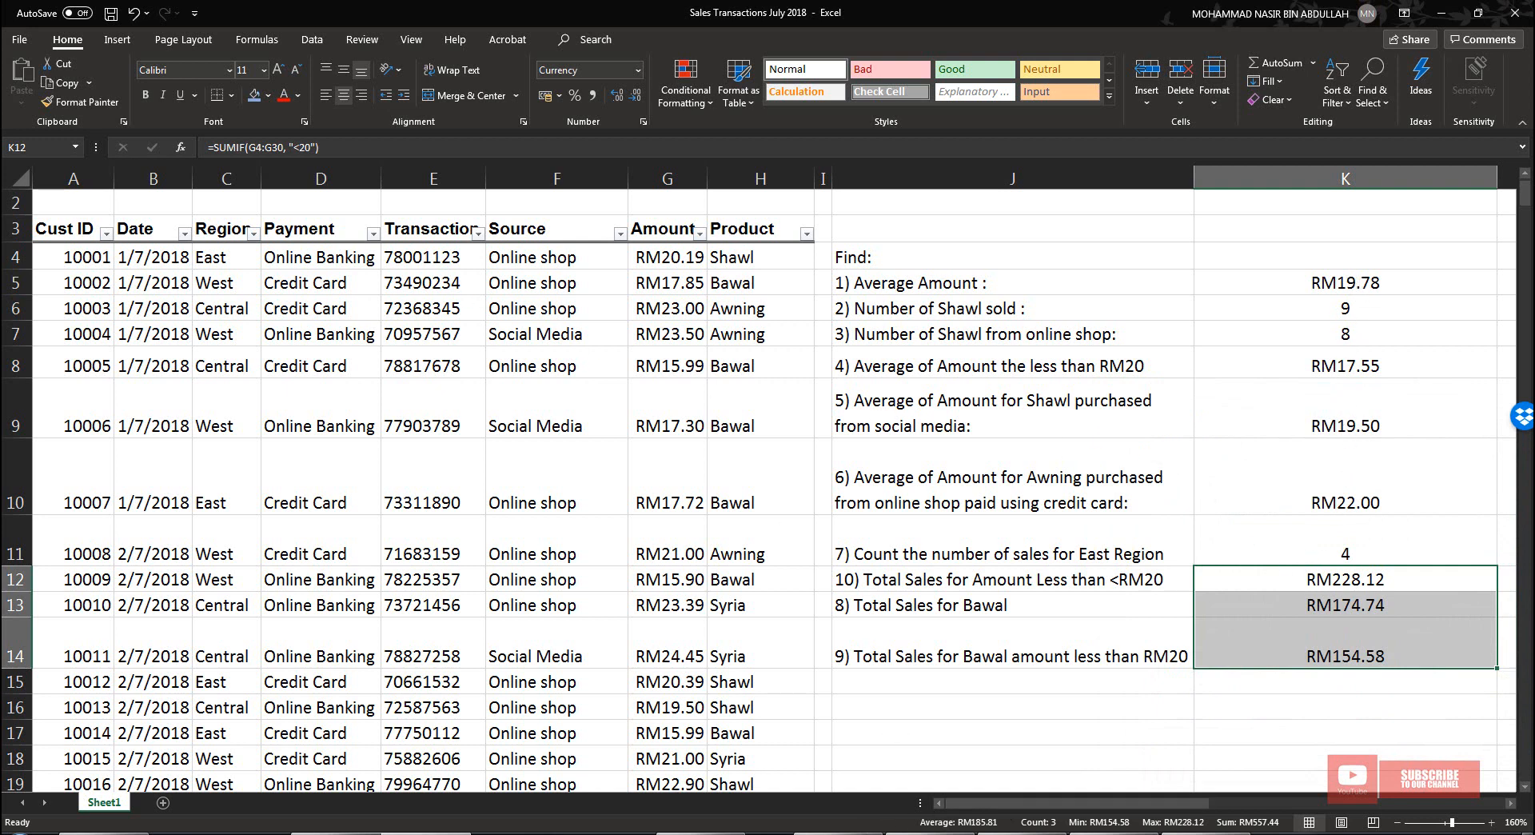
# Review the list of basic Excel skills in Notepad and switch back to the Excel sales workbook
pyautogui.click(839, 834)
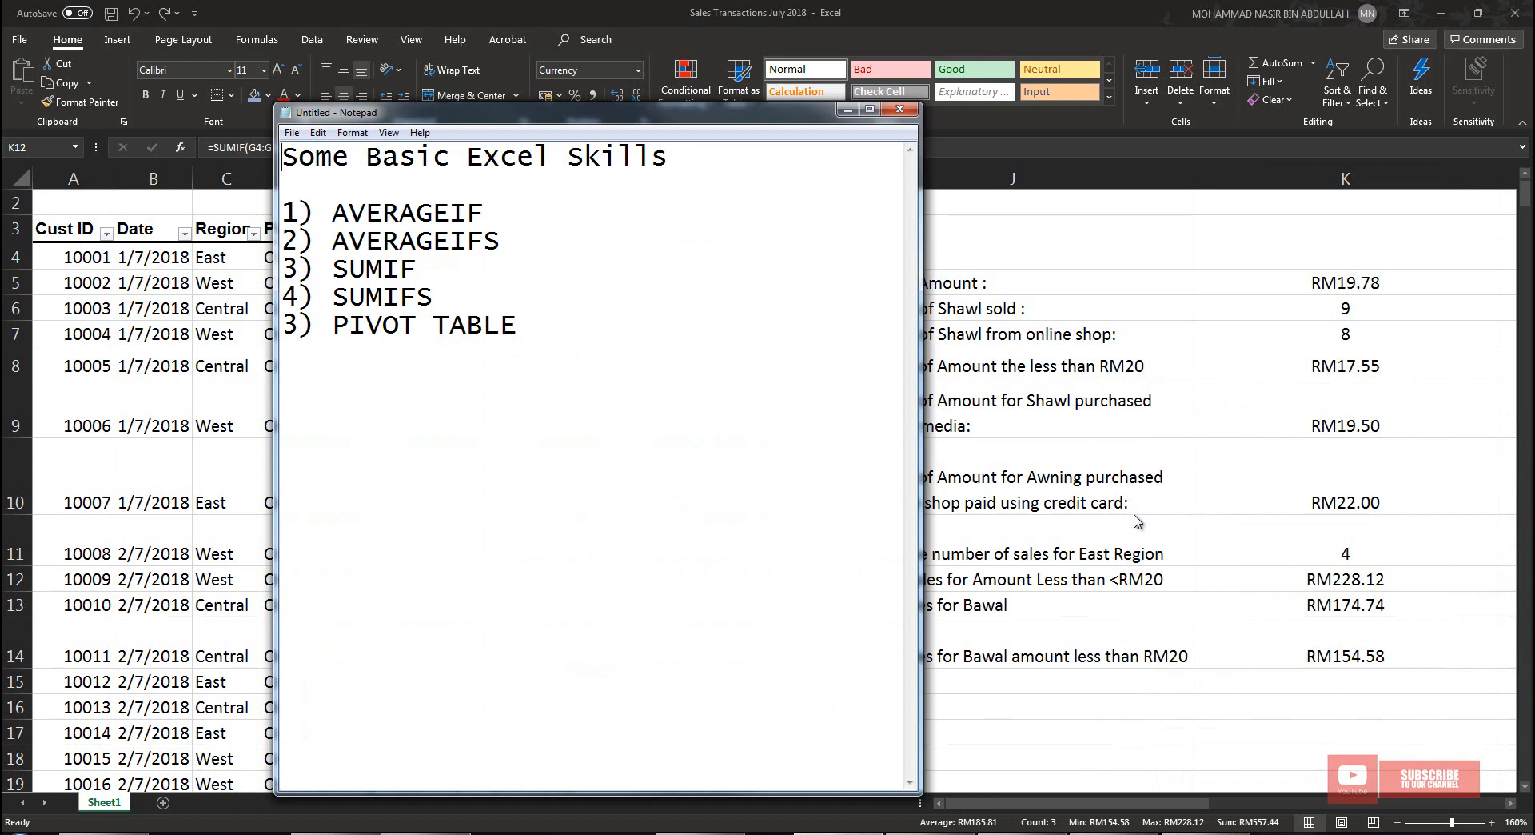
pyautogui.hotkey('alt', 'Tab')
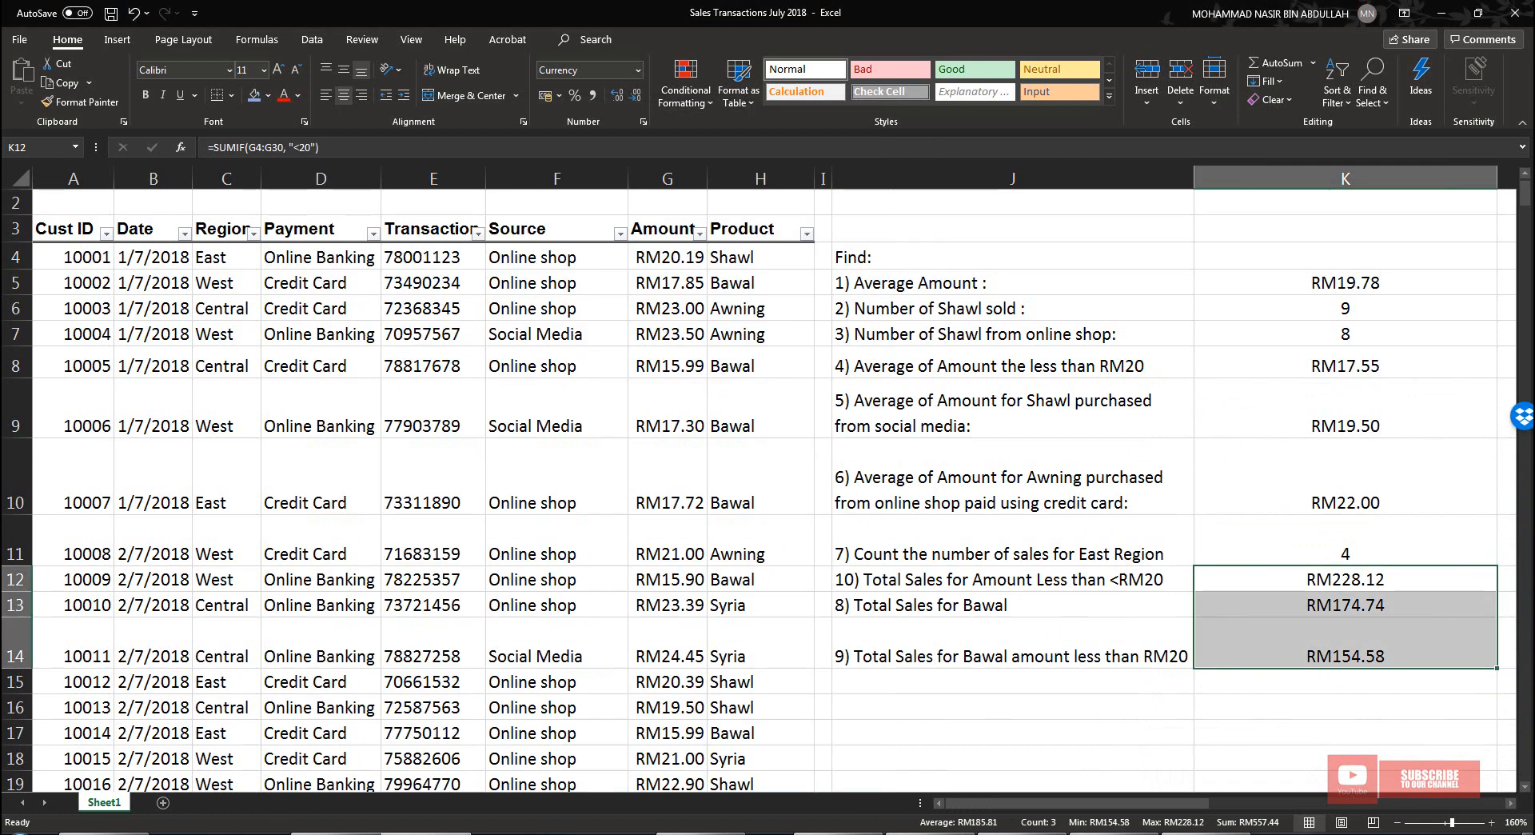